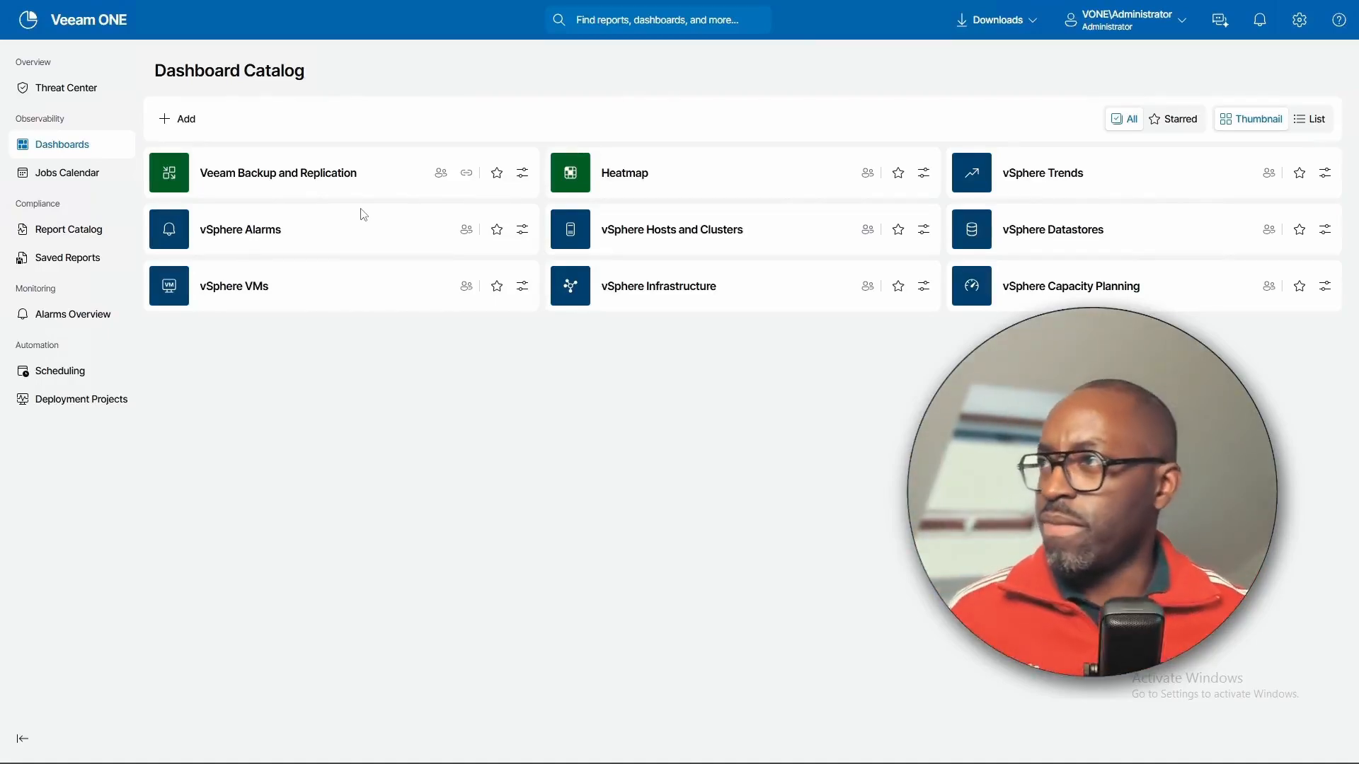
Preview the Veeam Backup and Replication dashboard, return to the catalog and read the dashboard descriptions
left_click(305, 176)
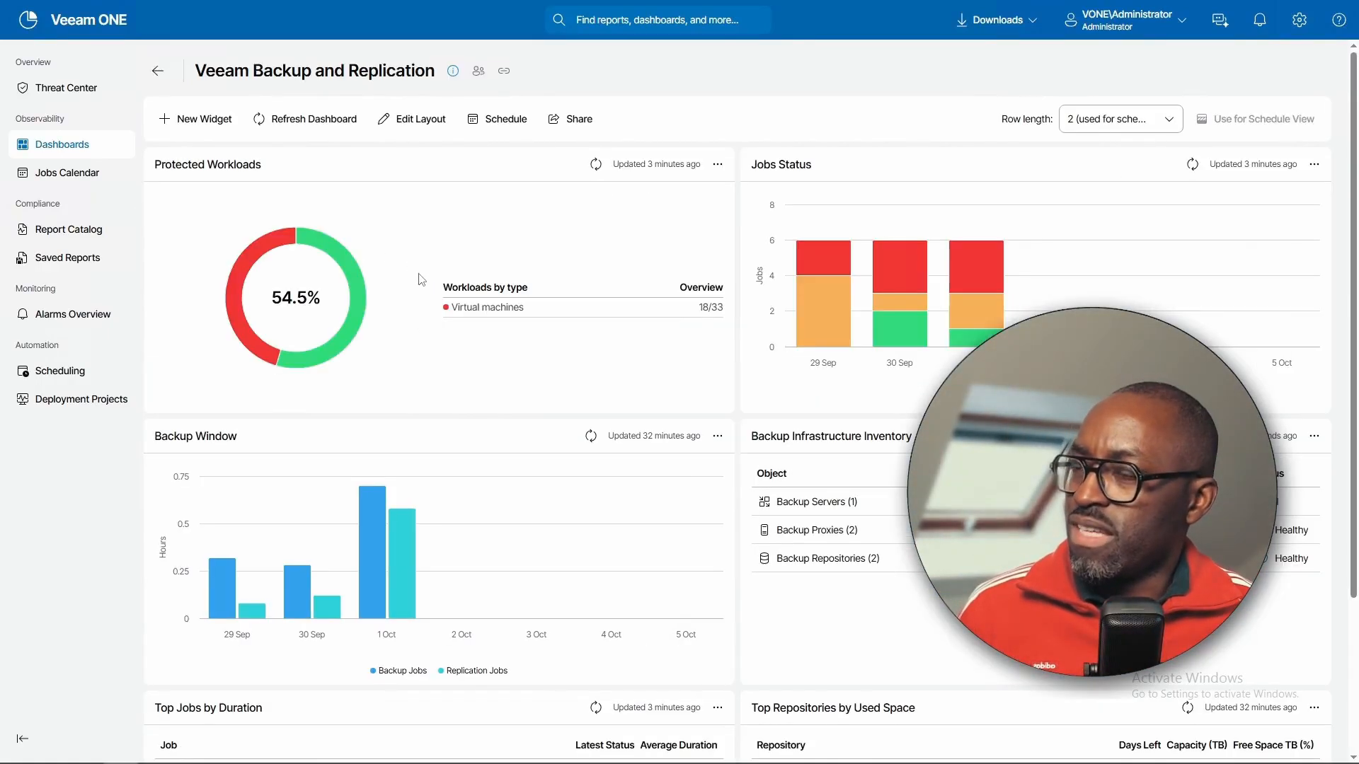
left_click(158, 73)
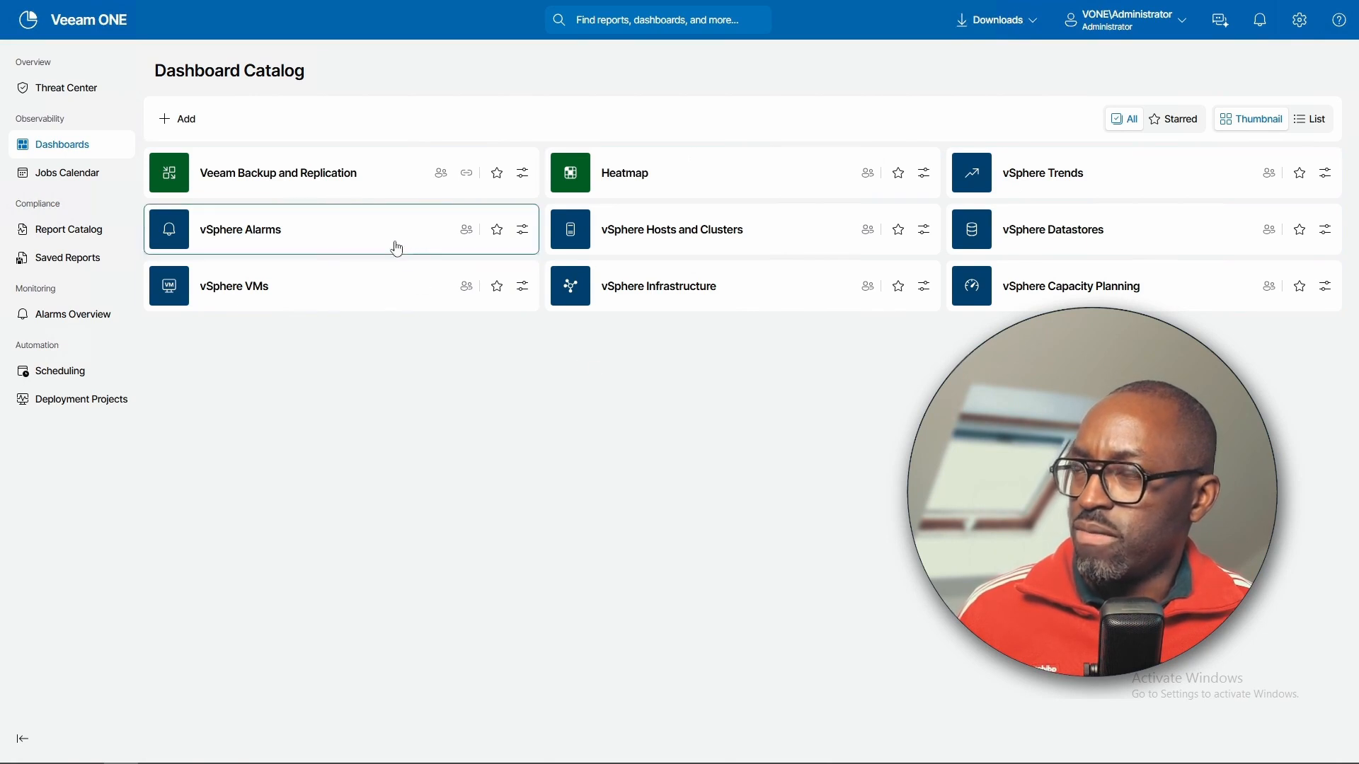
mouse_move(425, 238)
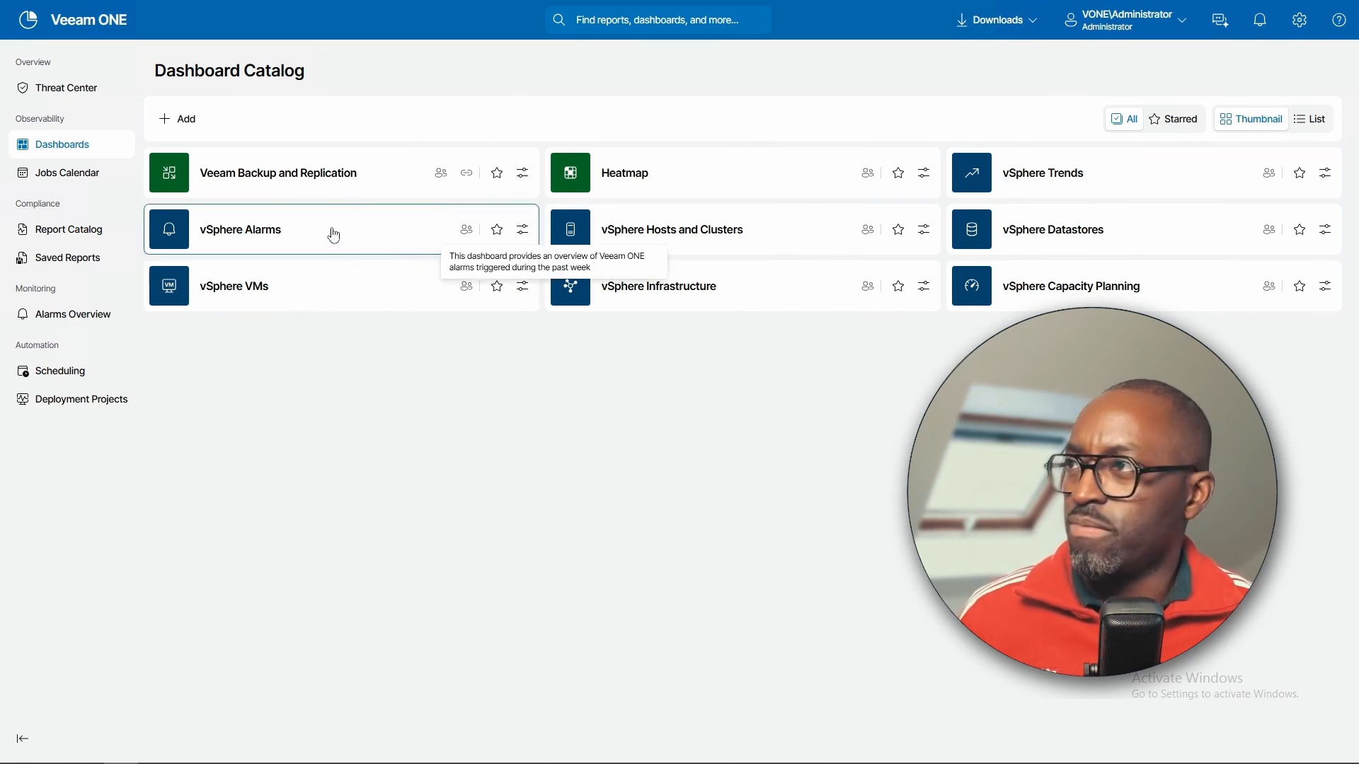
mouse_move(229, 183)
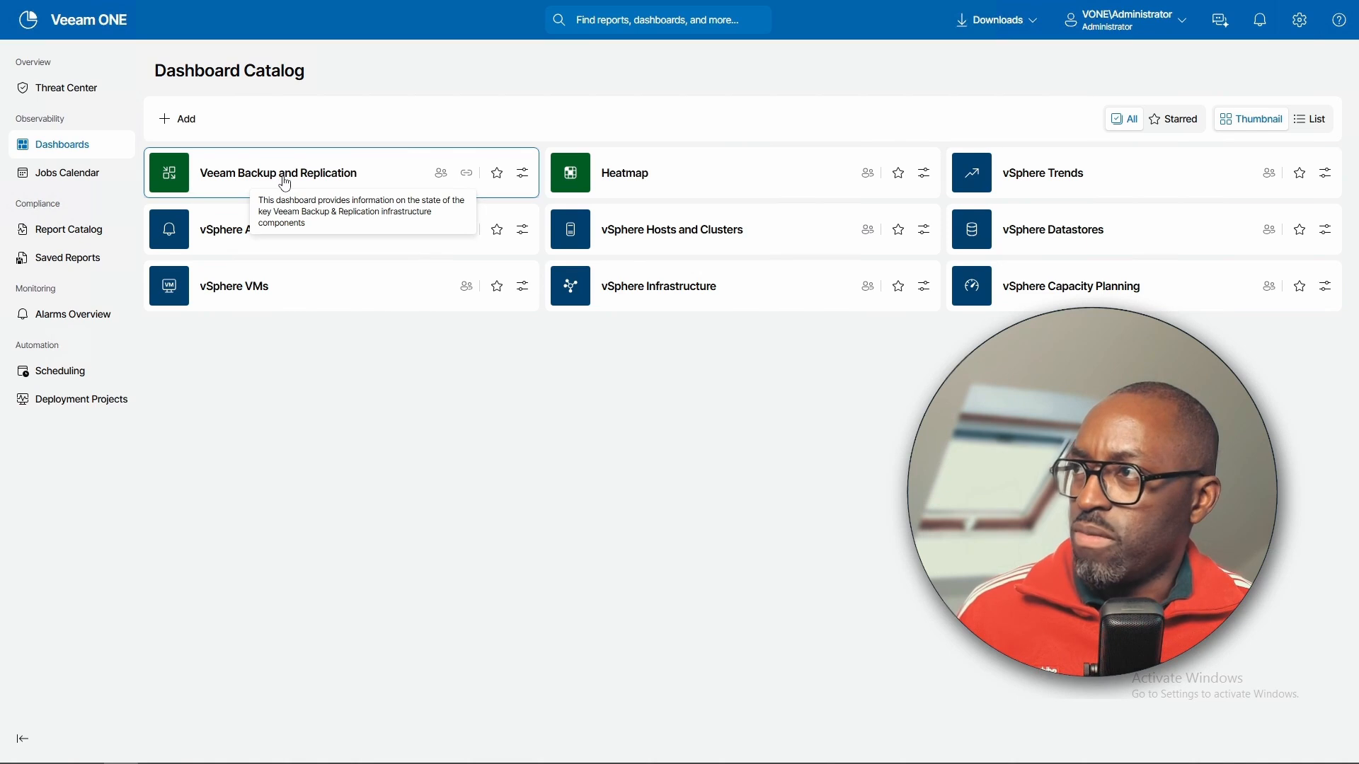
mouse_move(641, 183)
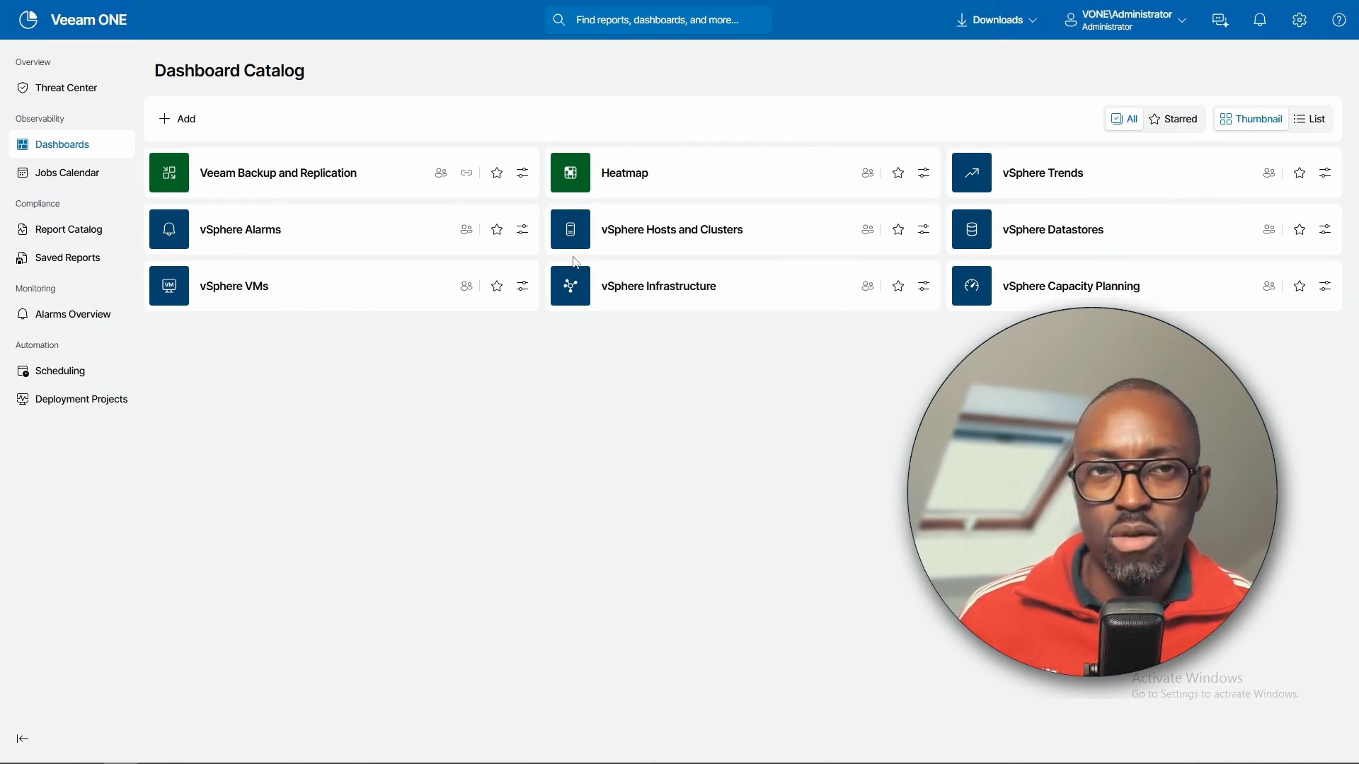
Star the Veeam Backup and Replication and vSphere Alarms dashboards and check them in the starred view before showing all dashboards again
left_click(1154, 126)
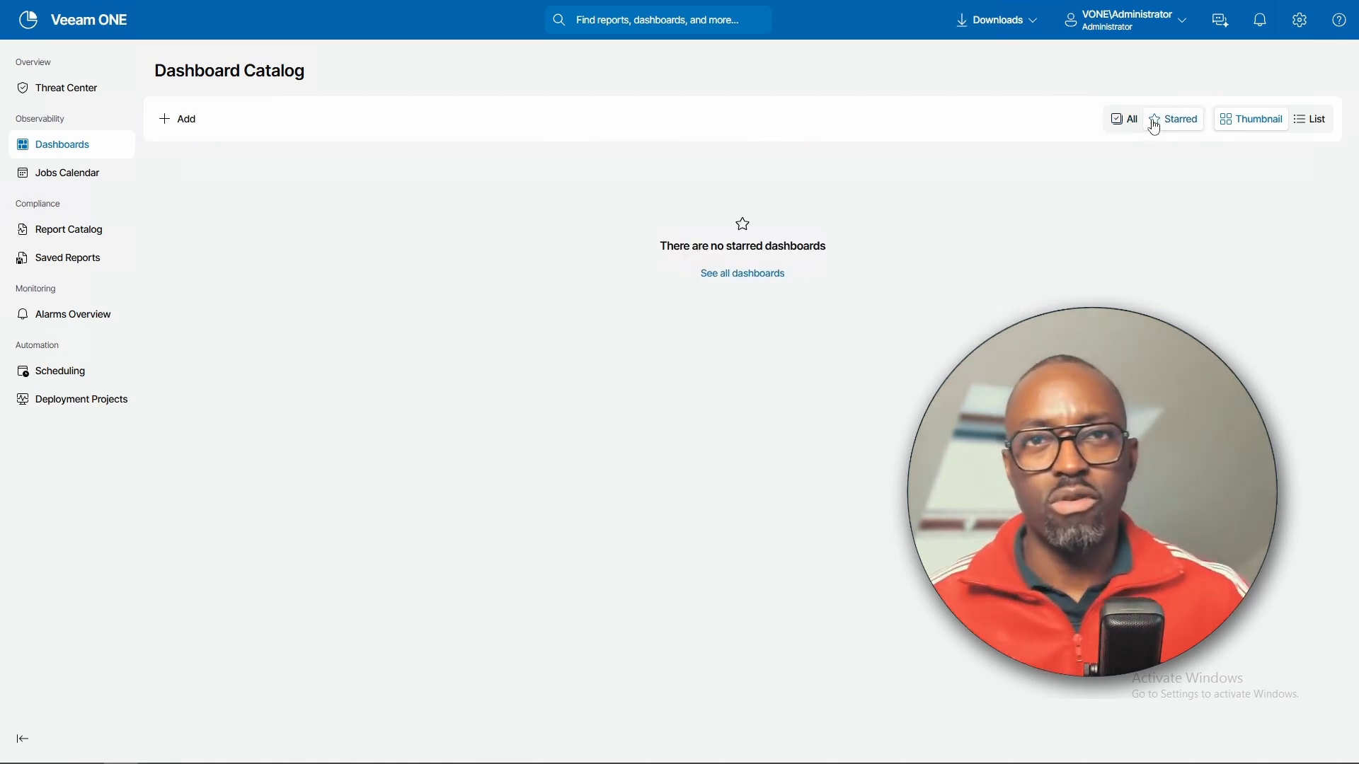
left_click(1122, 119)
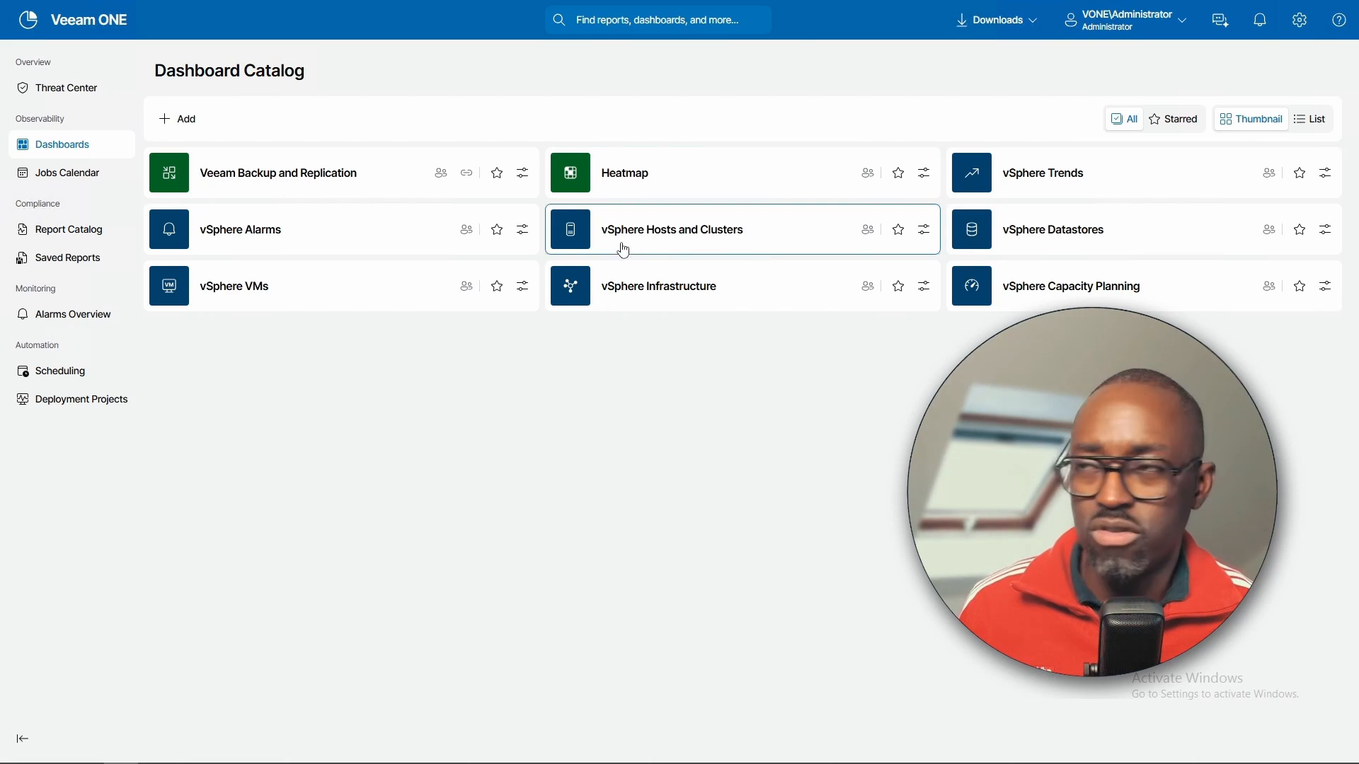
left_click(498, 175)
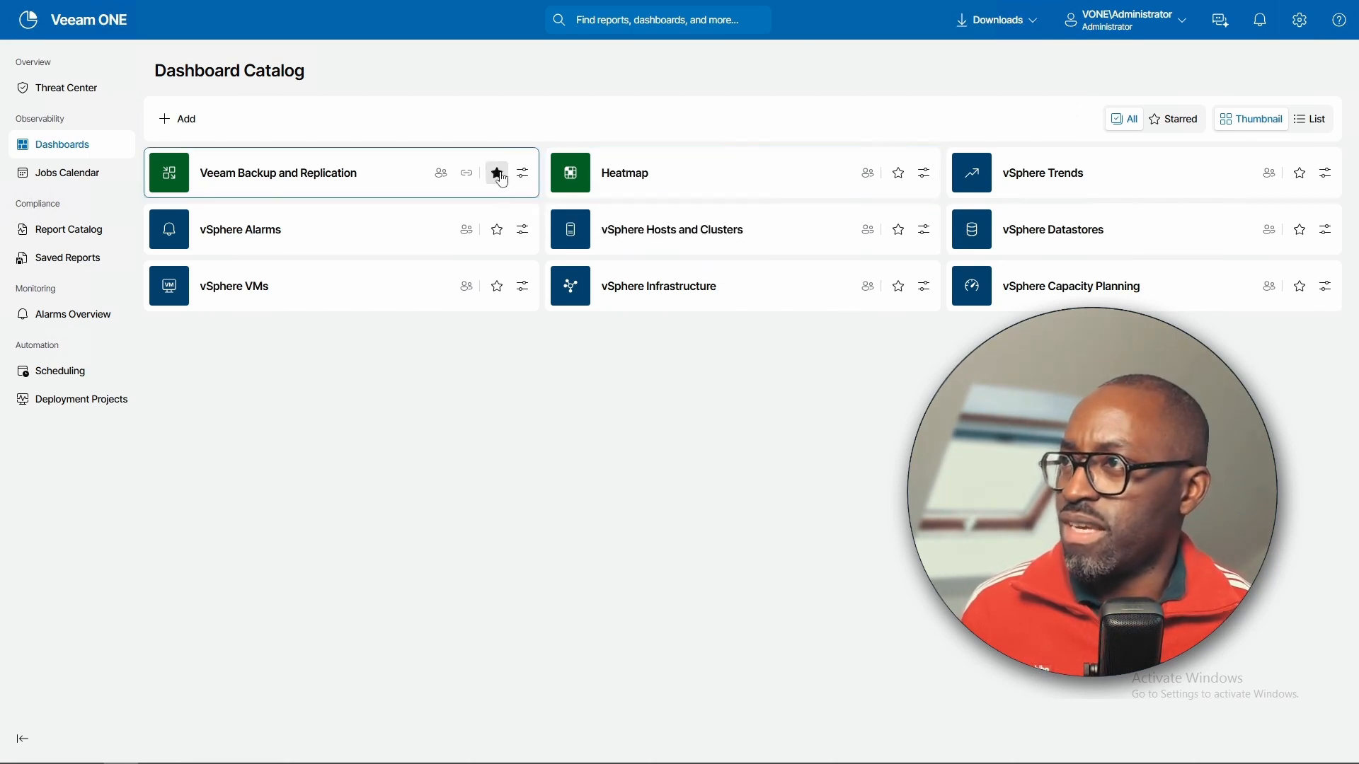
left_click(498, 230)
left_click(1176, 124)
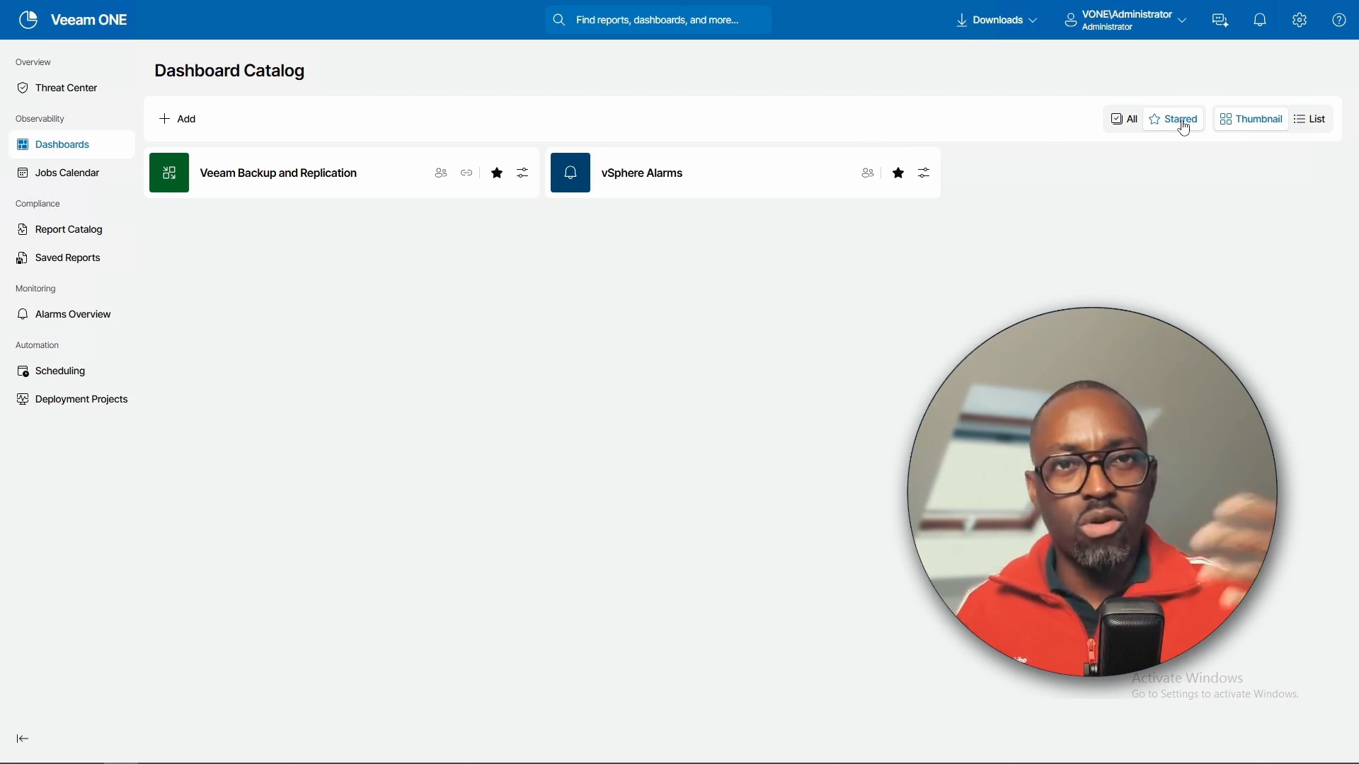
left_click(1126, 119)
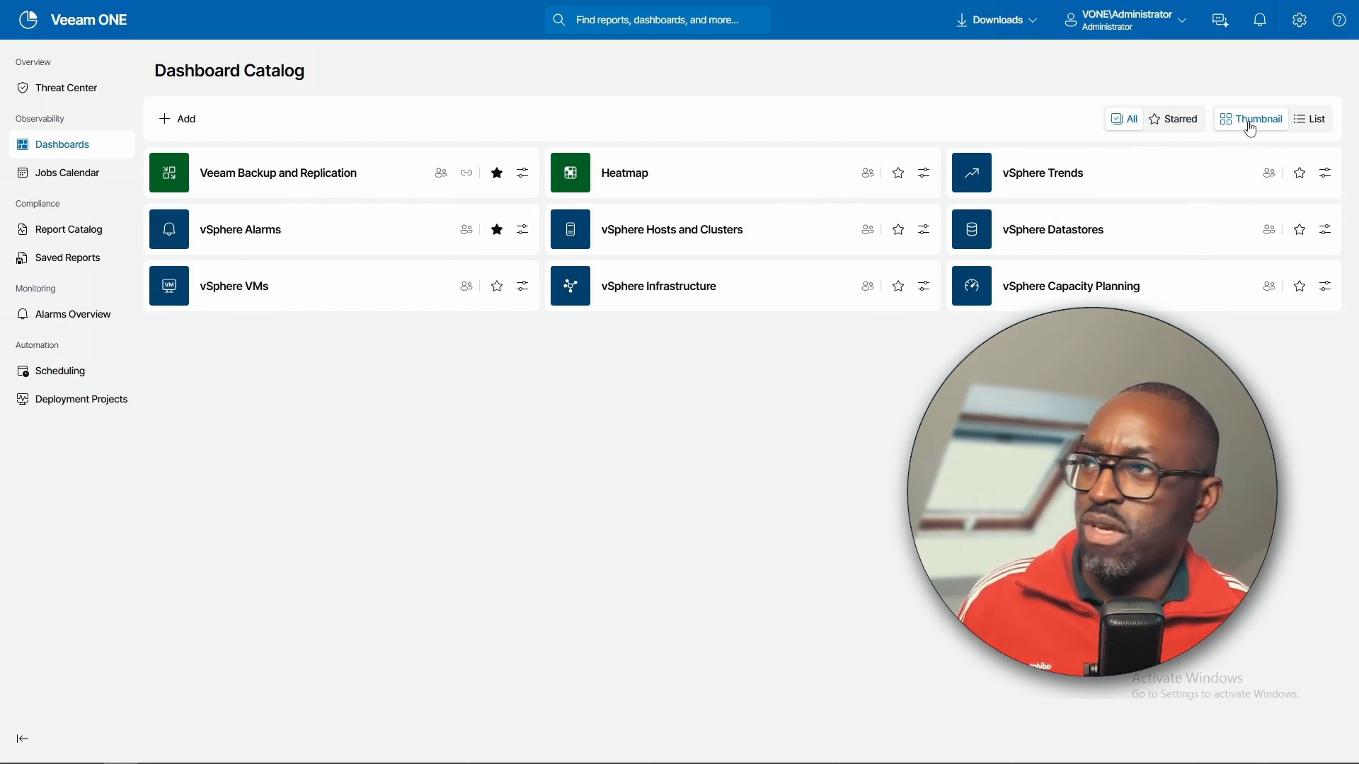
View the dashboard catalog as a list, switch back to thumbnails and look over the available dashboards
left_click(1310, 126)
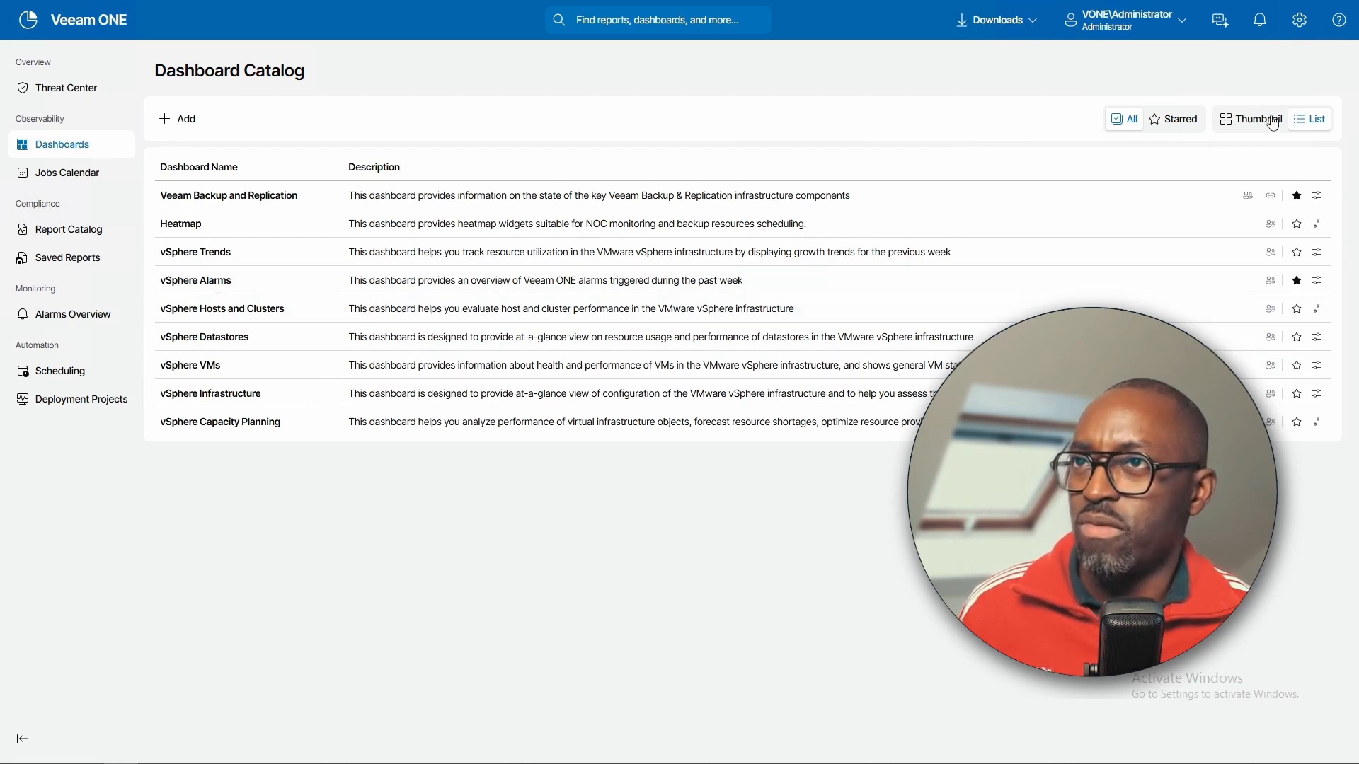
left_click(1231, 122)
mouse_move(1017, 288)
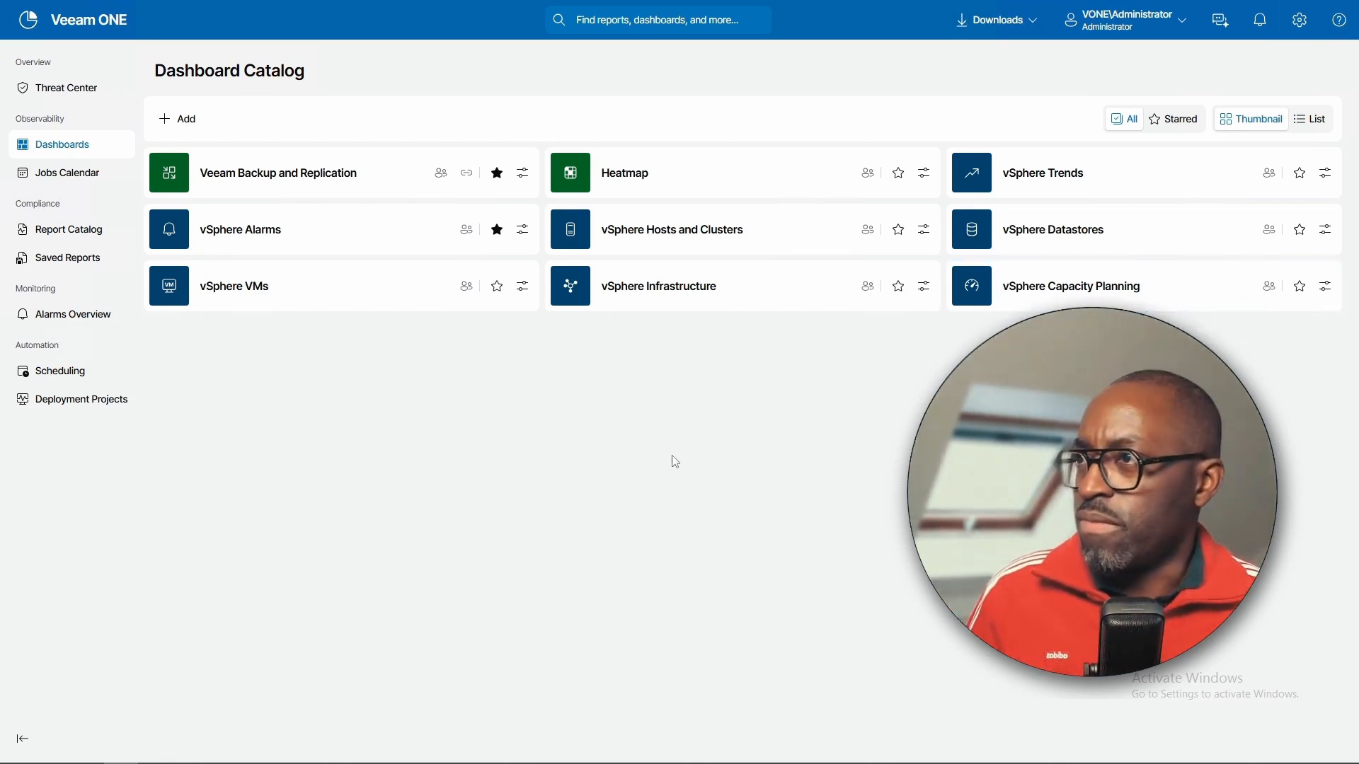
mouse_move(298, 296)
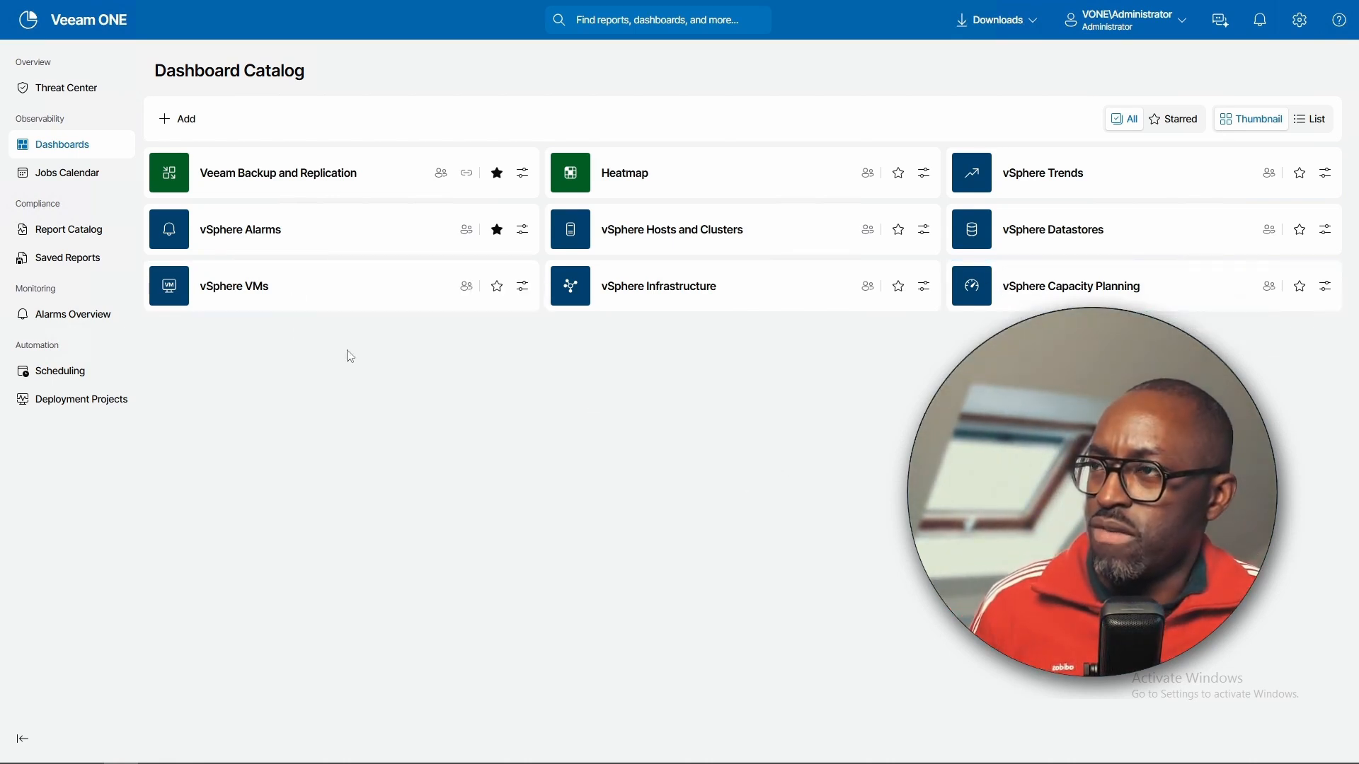
mouse_move(1085, 299)
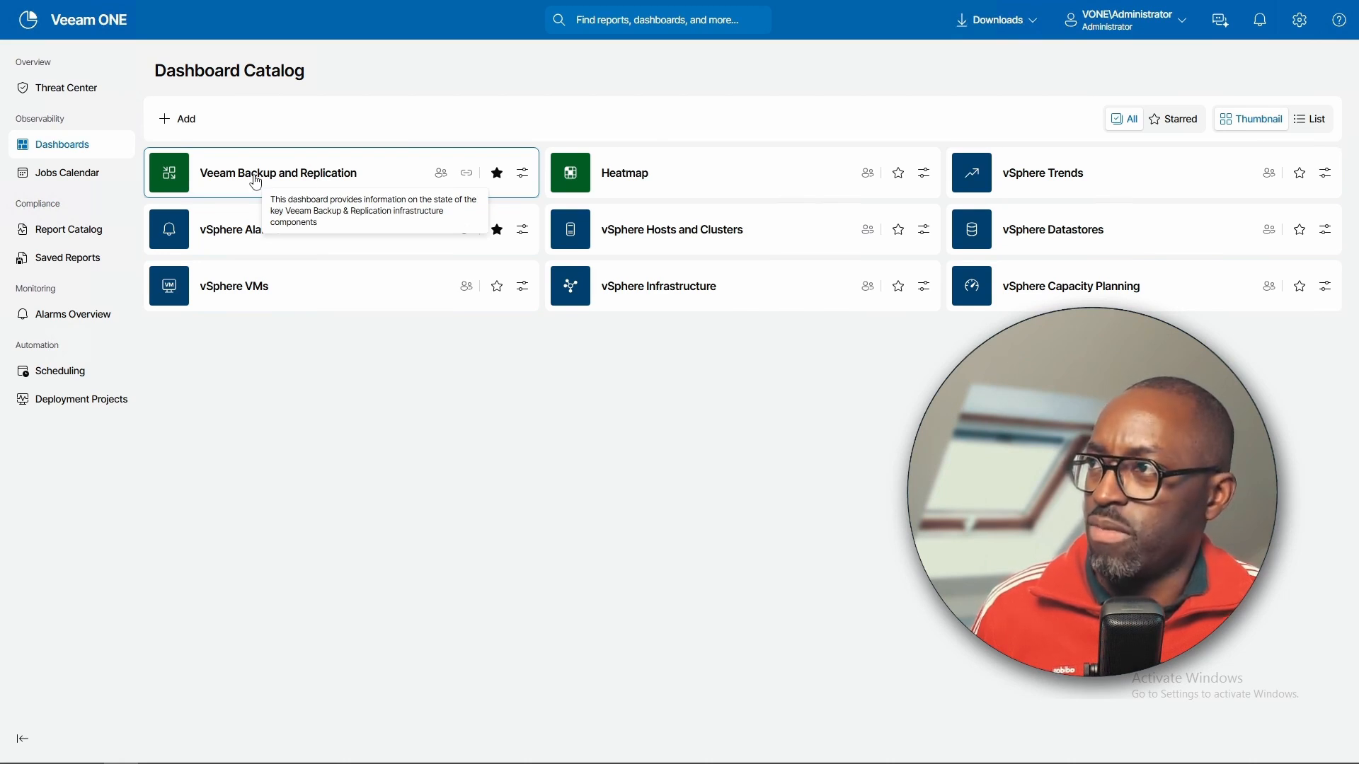
Review the editable name and description of the Veeam Backup and Replication dashboard without saving changes
left_click(523, 173)
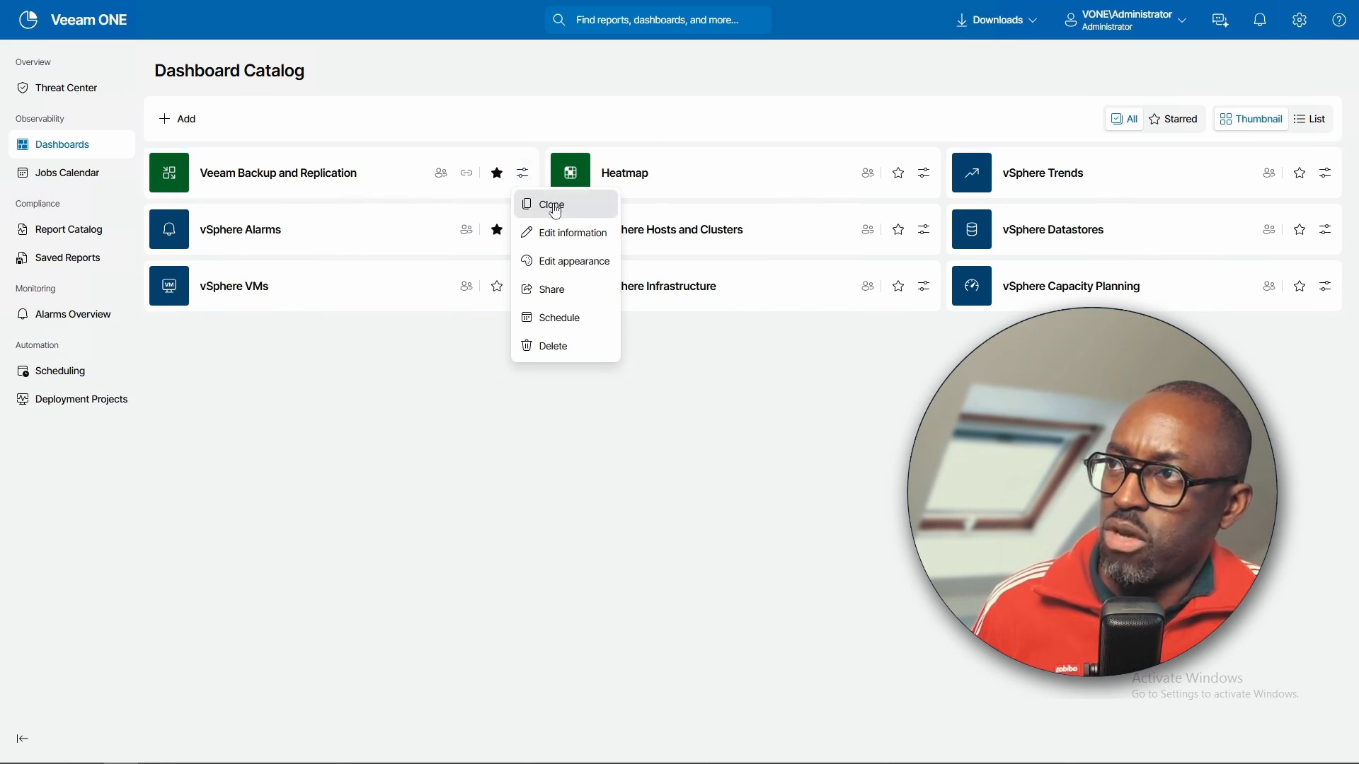
left_click(570, 235)
left_click_drag(665, 363, 534, 362)
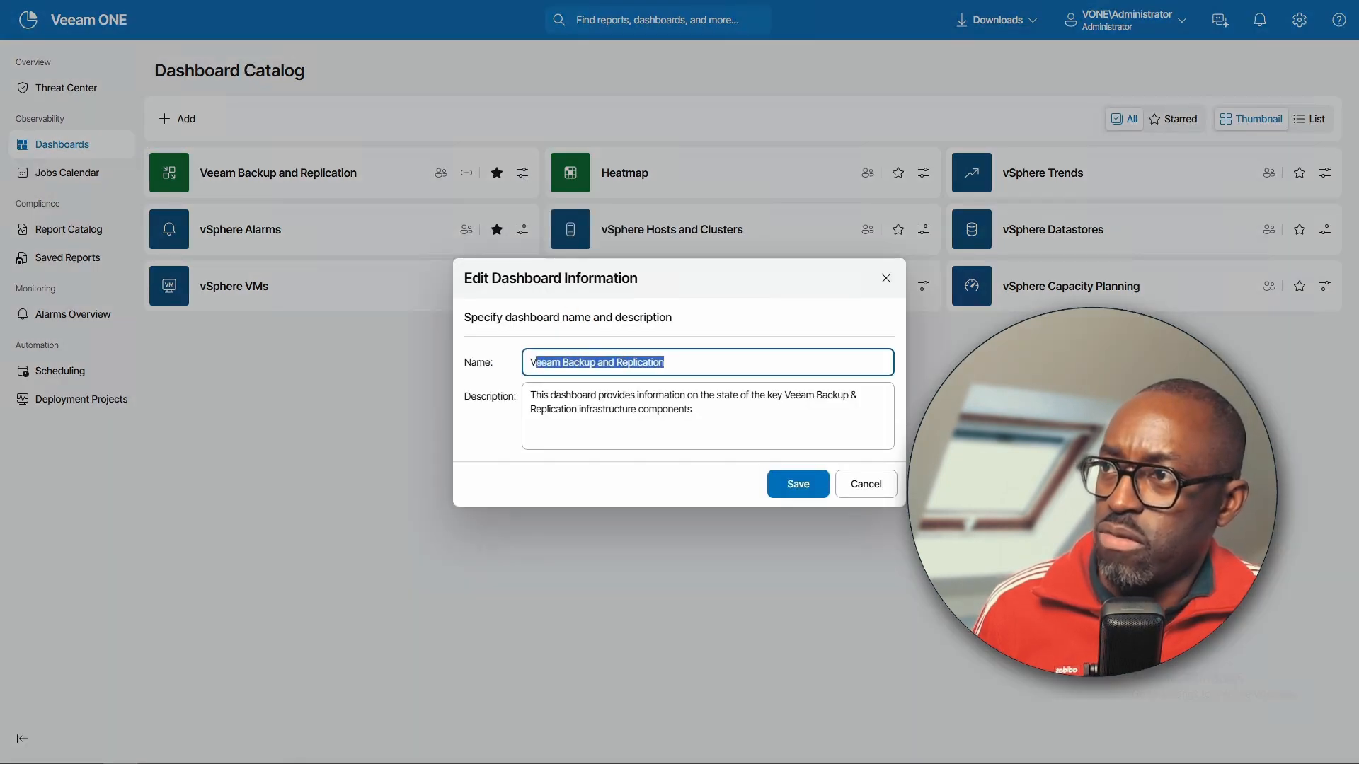
left_click_drag(693, 409, 530, 395)
left_click(865, 486)
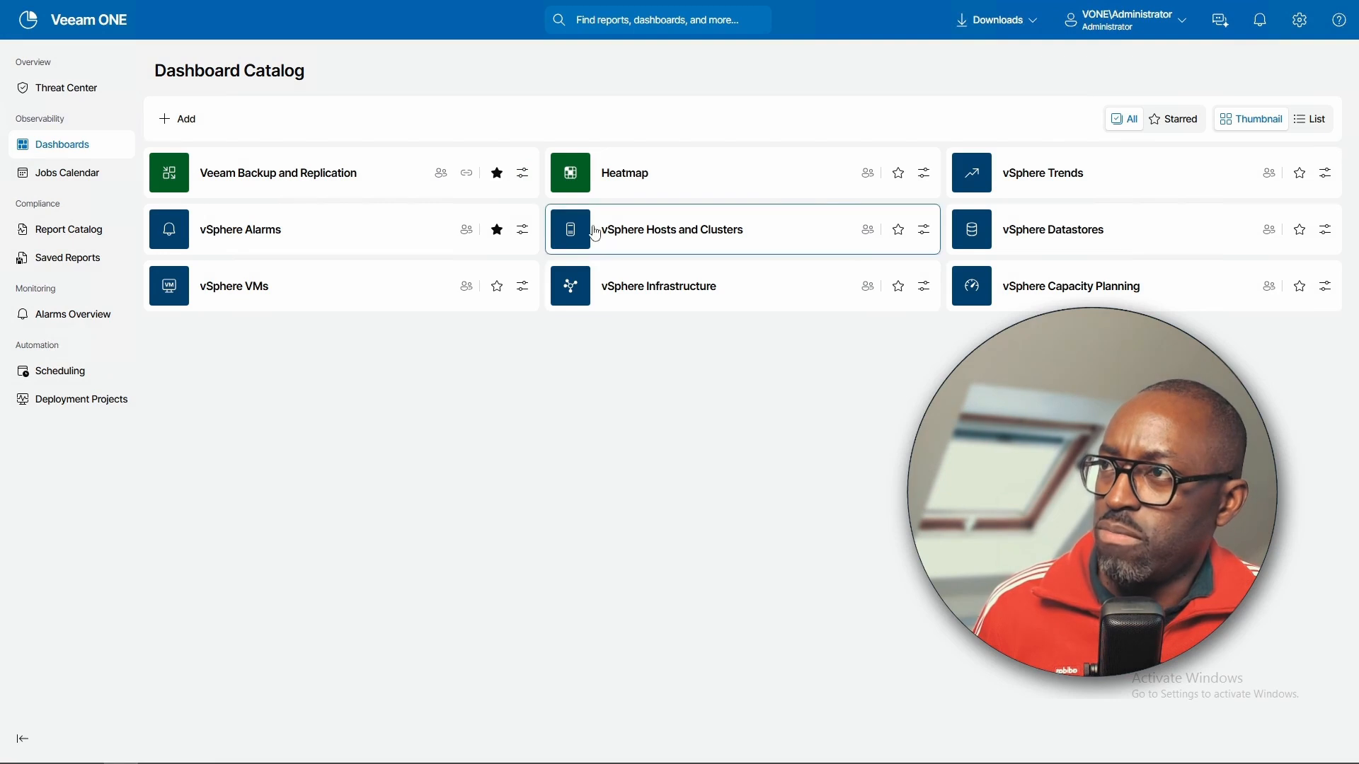
Review the color and icon options and the scheduling settings of the Veeam Backup and Replication dashboard, leaving both unchanged
left_click(523, 174)
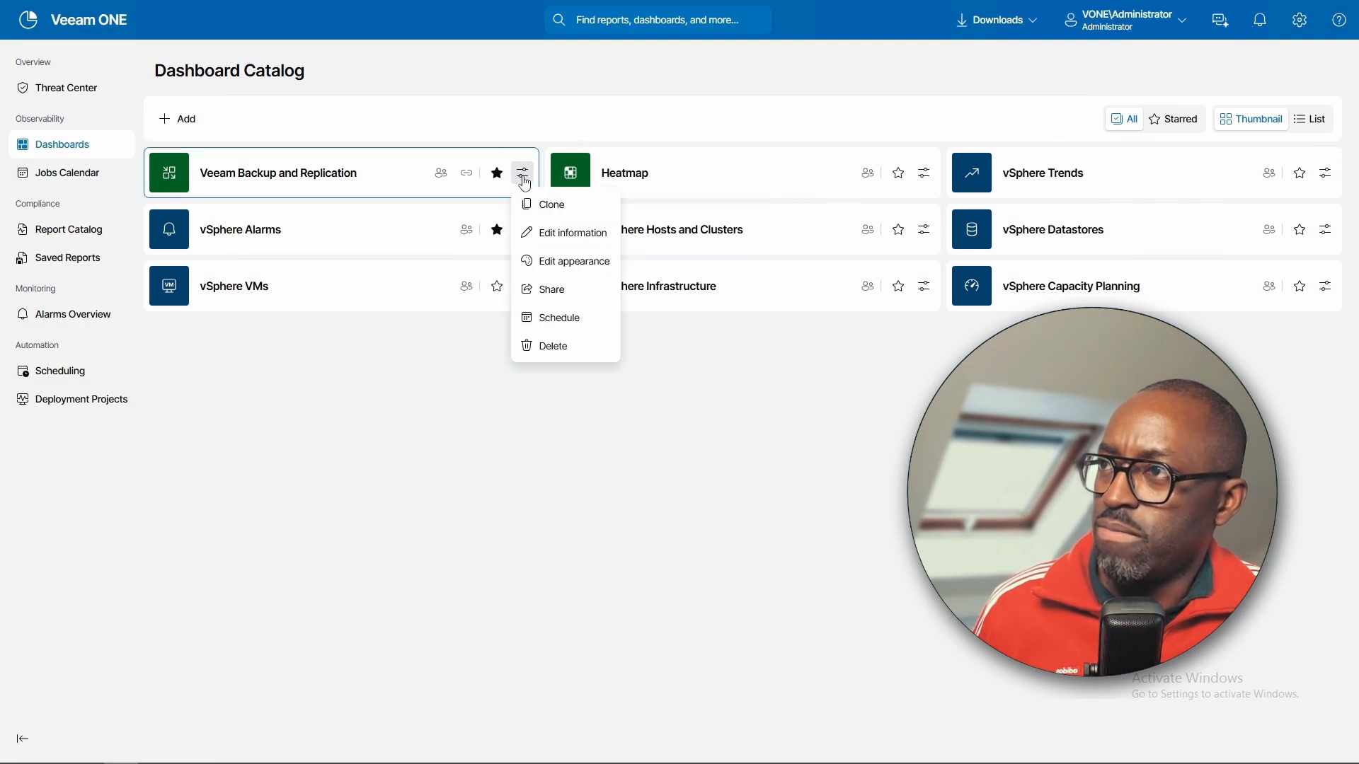
left_click(544, 262)
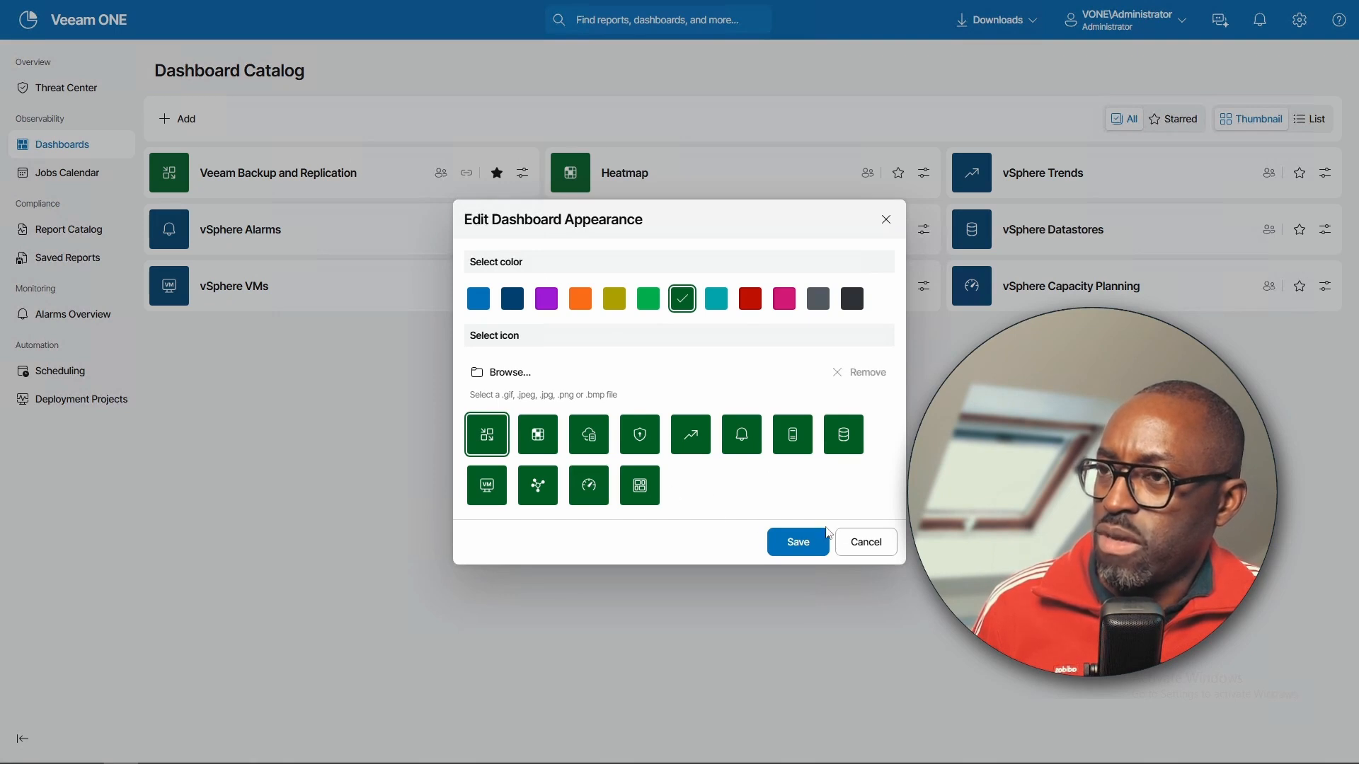
left_click(883, 550)
left_click(546, 321)
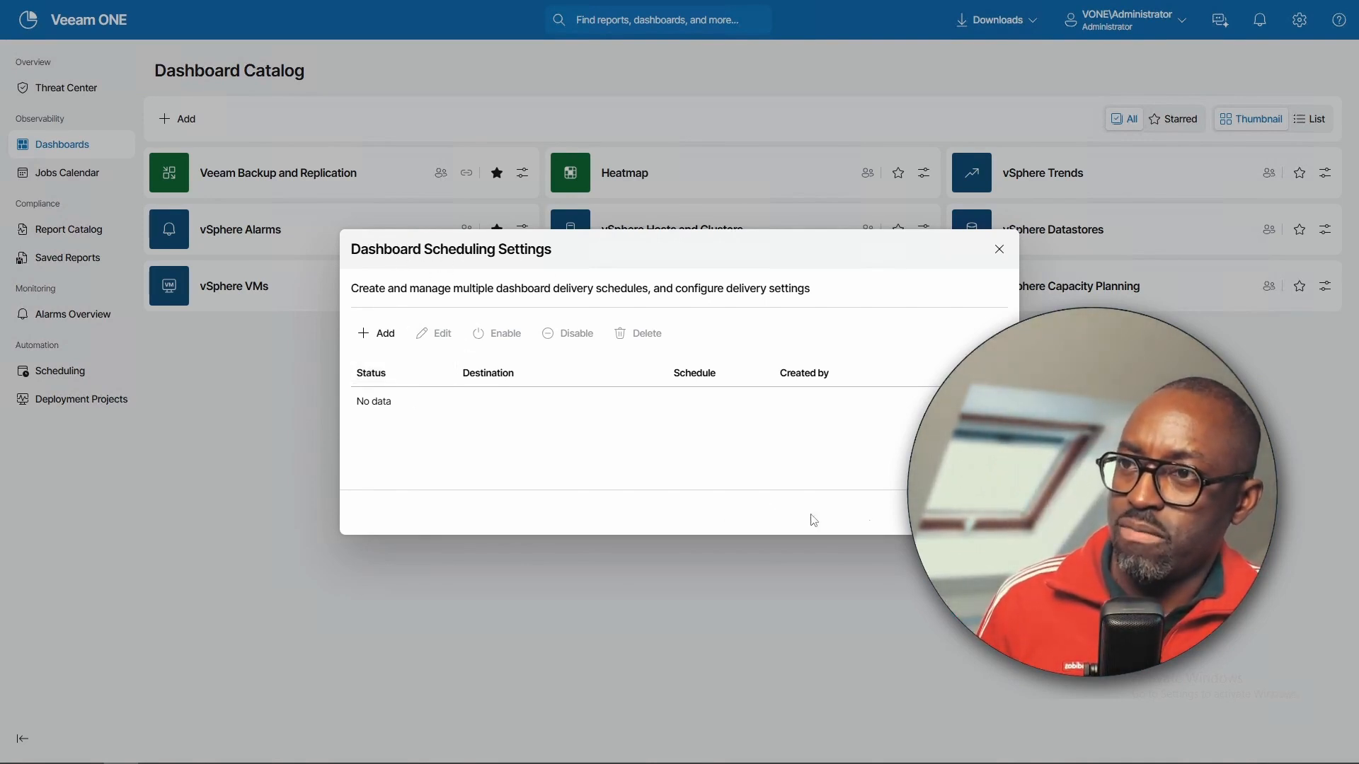
key("Escape")
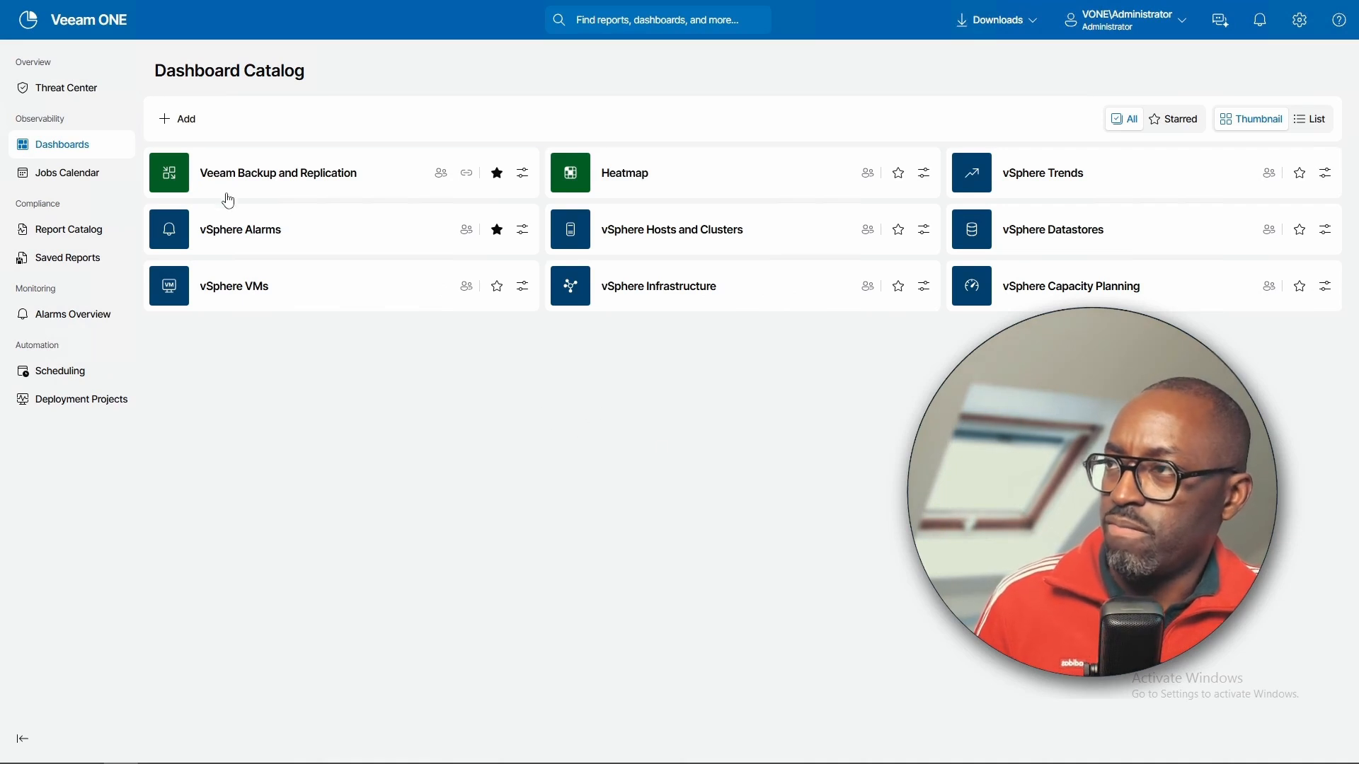
Open the Veeam Backup and Replication dashboard and examine its Protected Workloads and Backup Window widgets
left_click(269, 187)
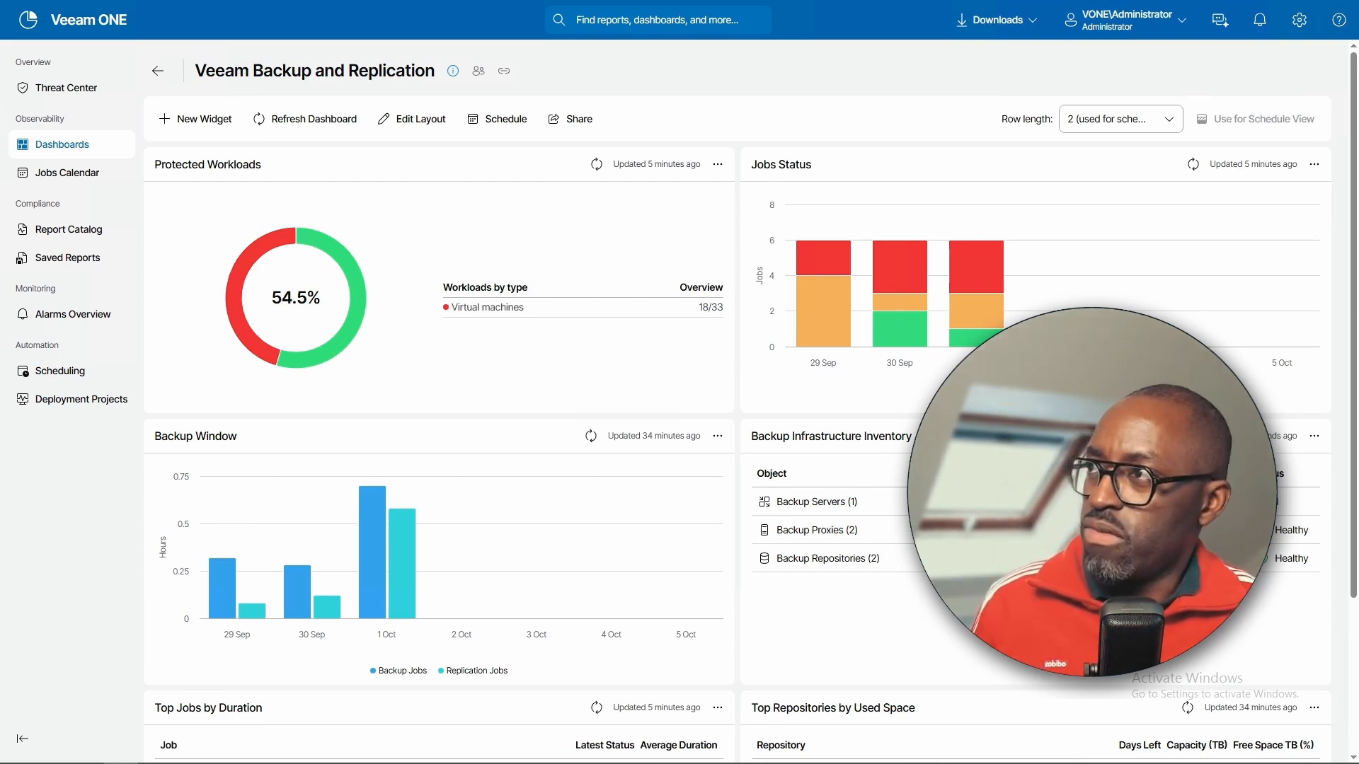
left_click_drag(149, 172, 273, 177)
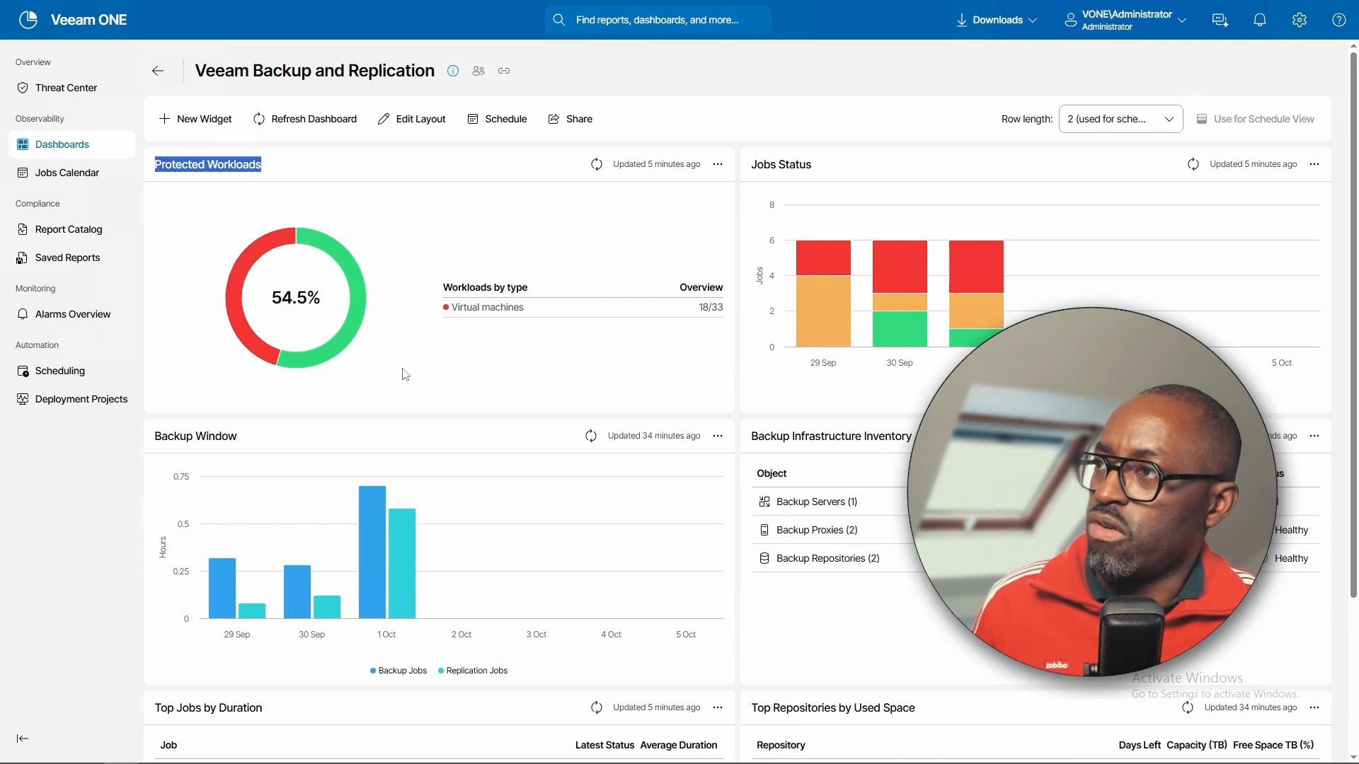
left_click(319, 294)
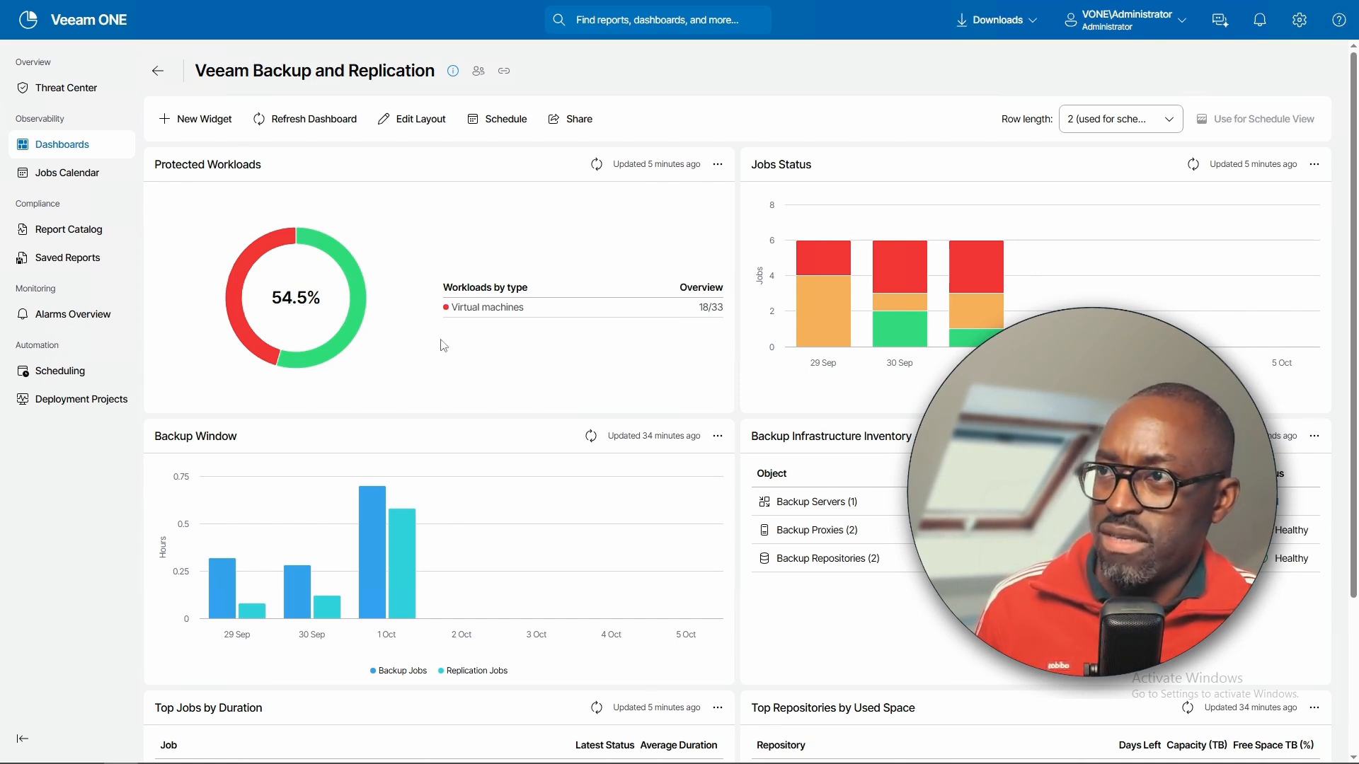
mouse_move(246, 349)
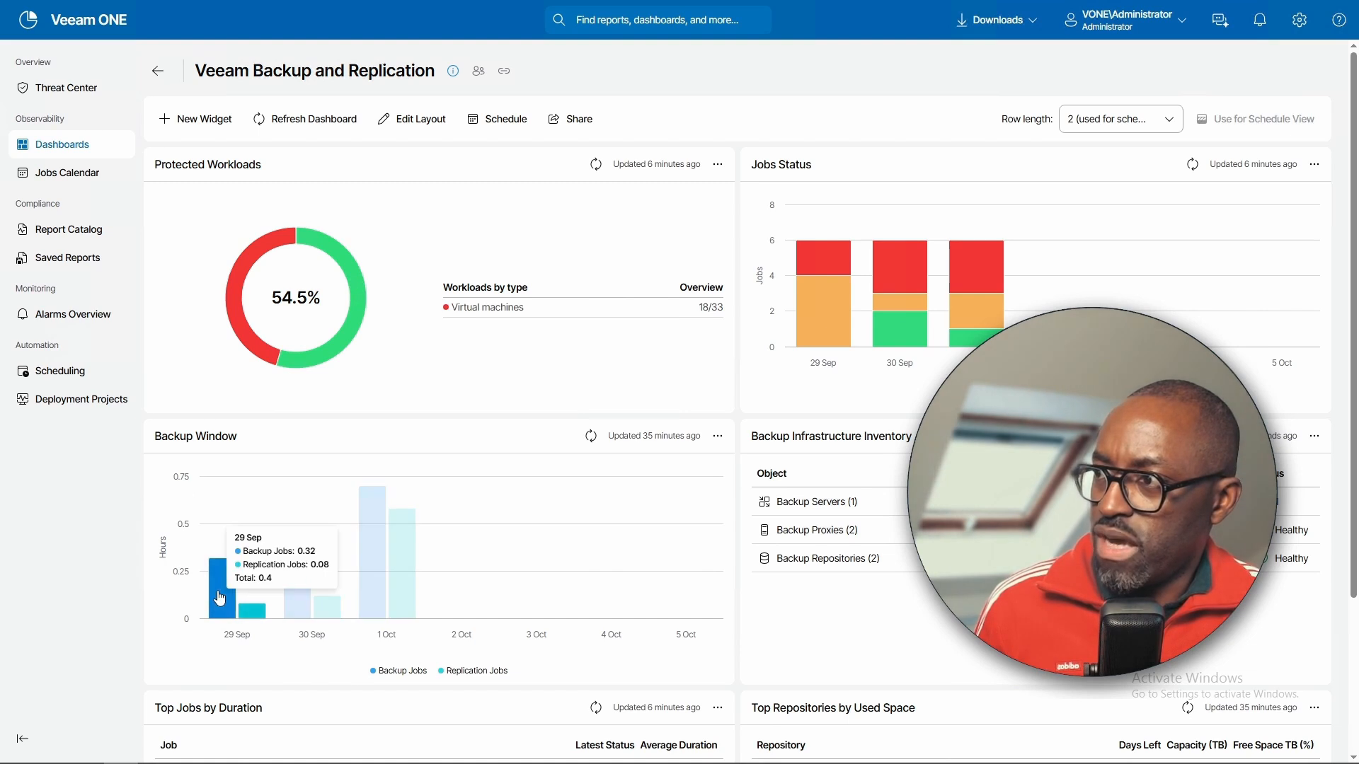
mouse_move(222, 615)
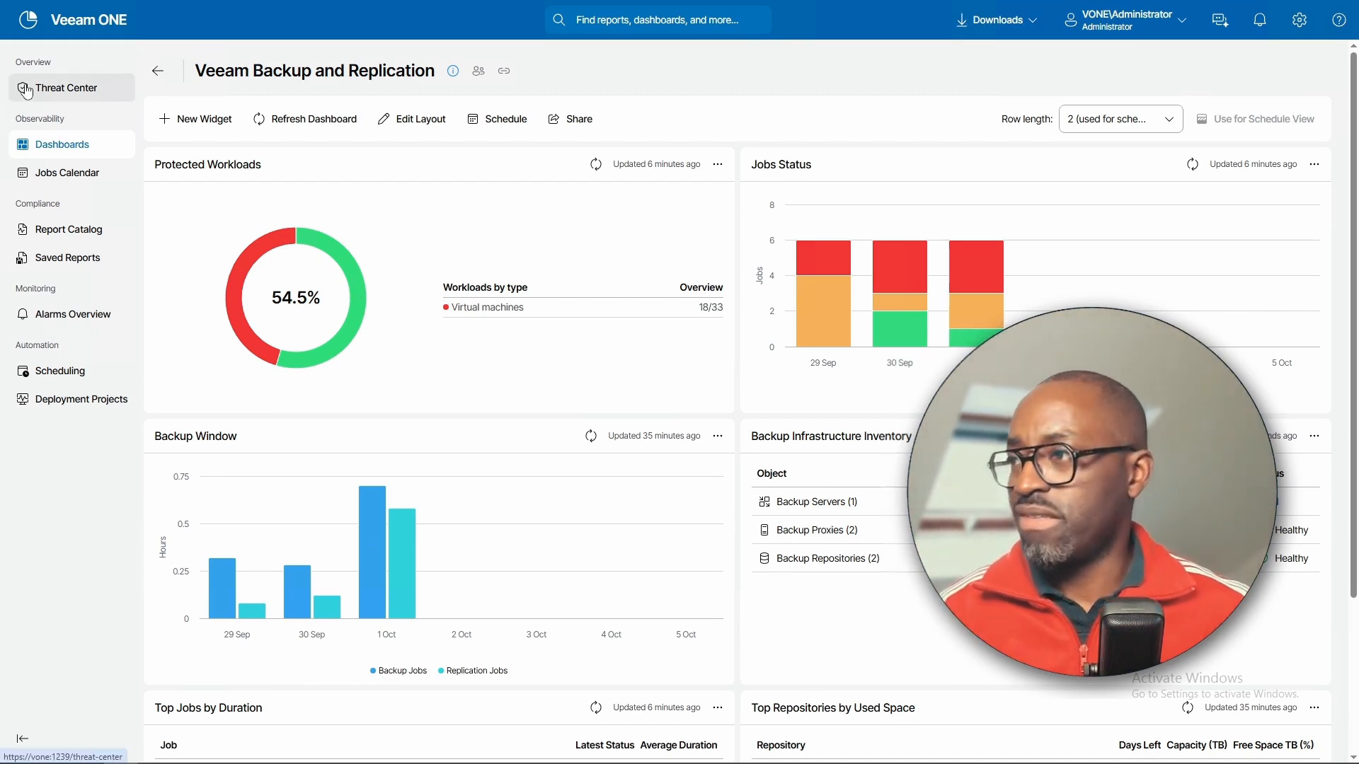
mouse_move(407, 583)
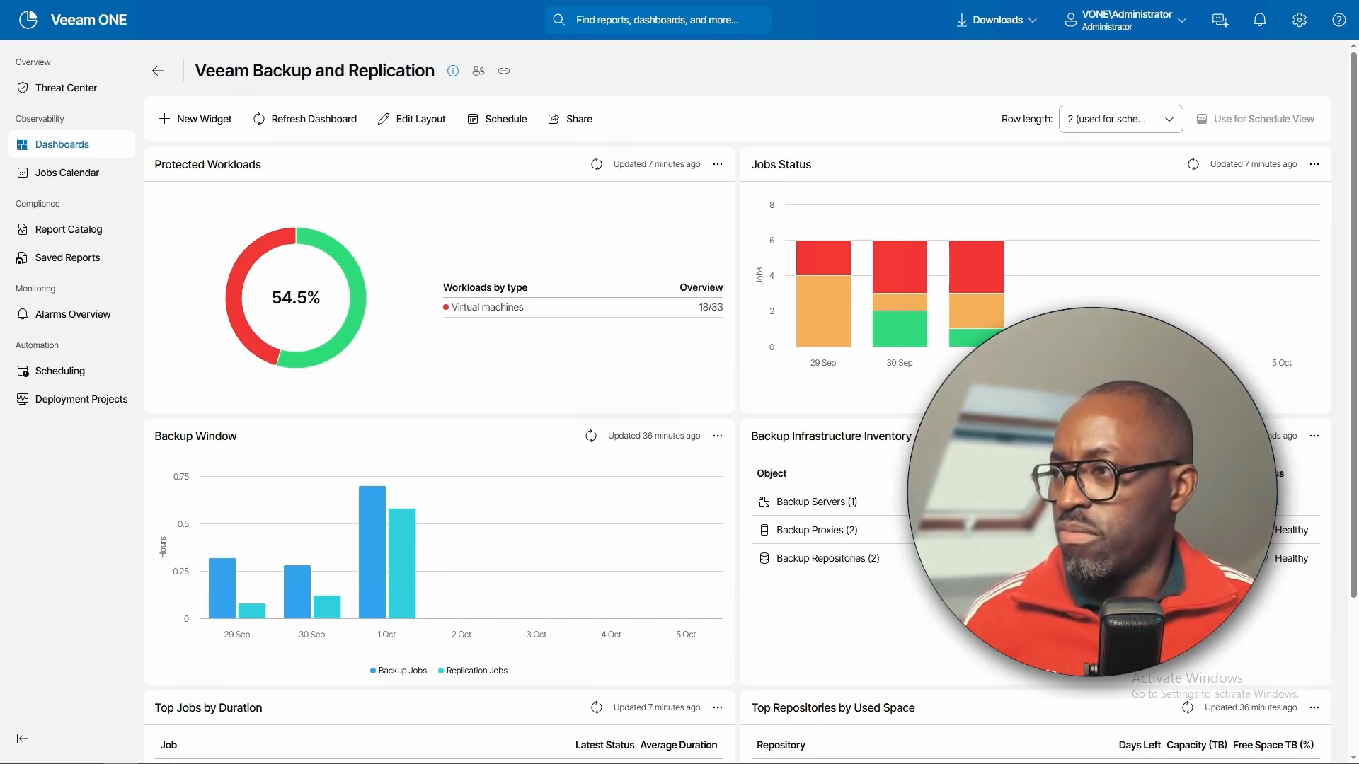
Examine the latest status and average duration of the jobs in the Top Jobs by Duration widget
scroll(736, 425, "down", 3)
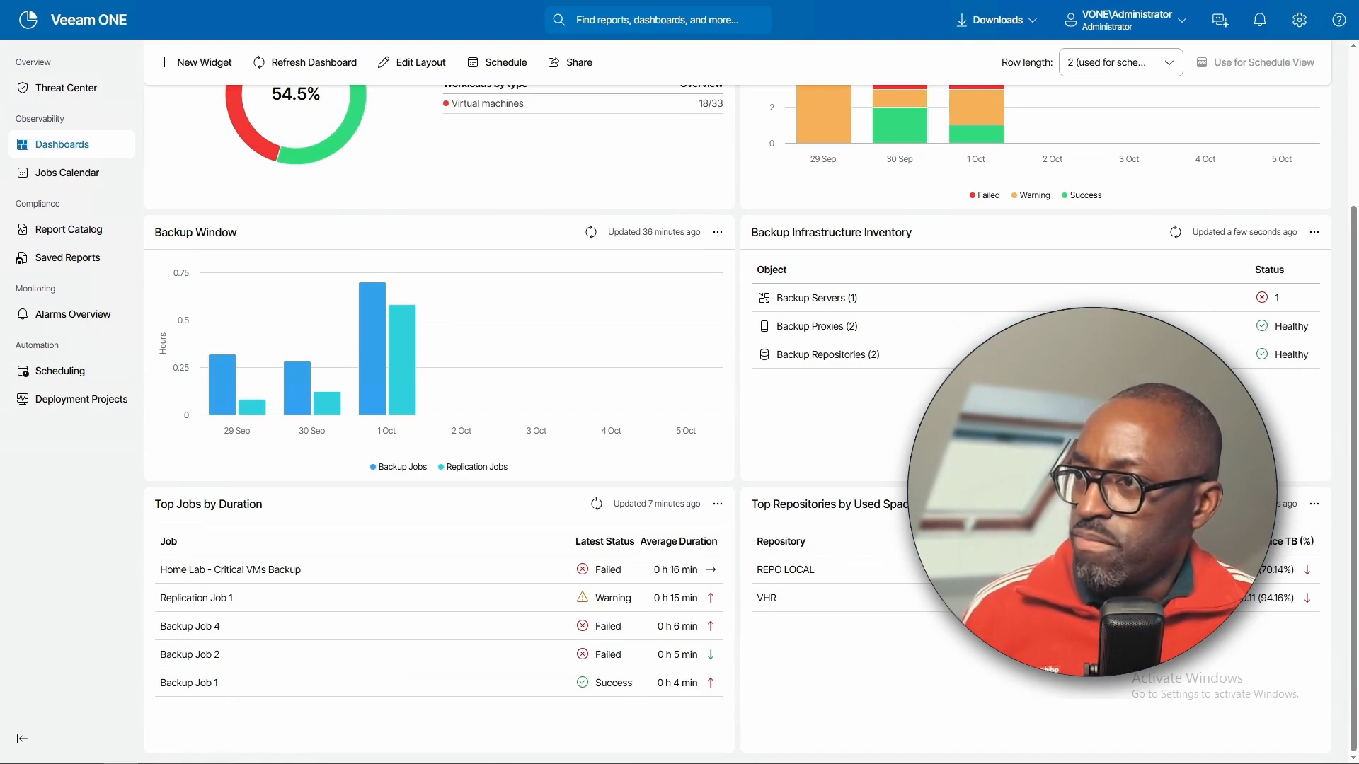
left_click_drag(653, 569, 707, 579)
left_click_drag(597, 572, 629, 582)
left_click(631, 584)
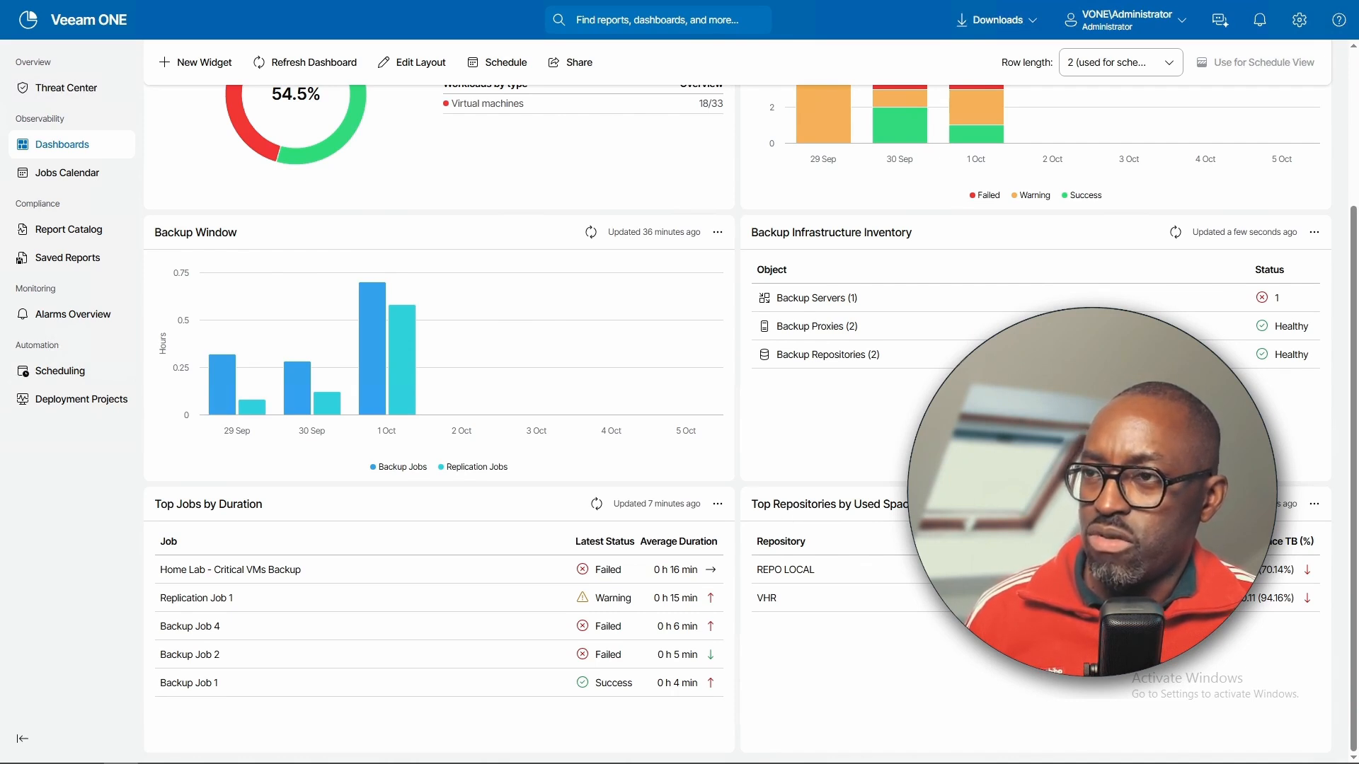
Examine the repositories and their free space in the Top Repositories by Used Space widget and return to the dashboard title
left_click_drag(756, 574, 778, 600)
left_click(761, 598)
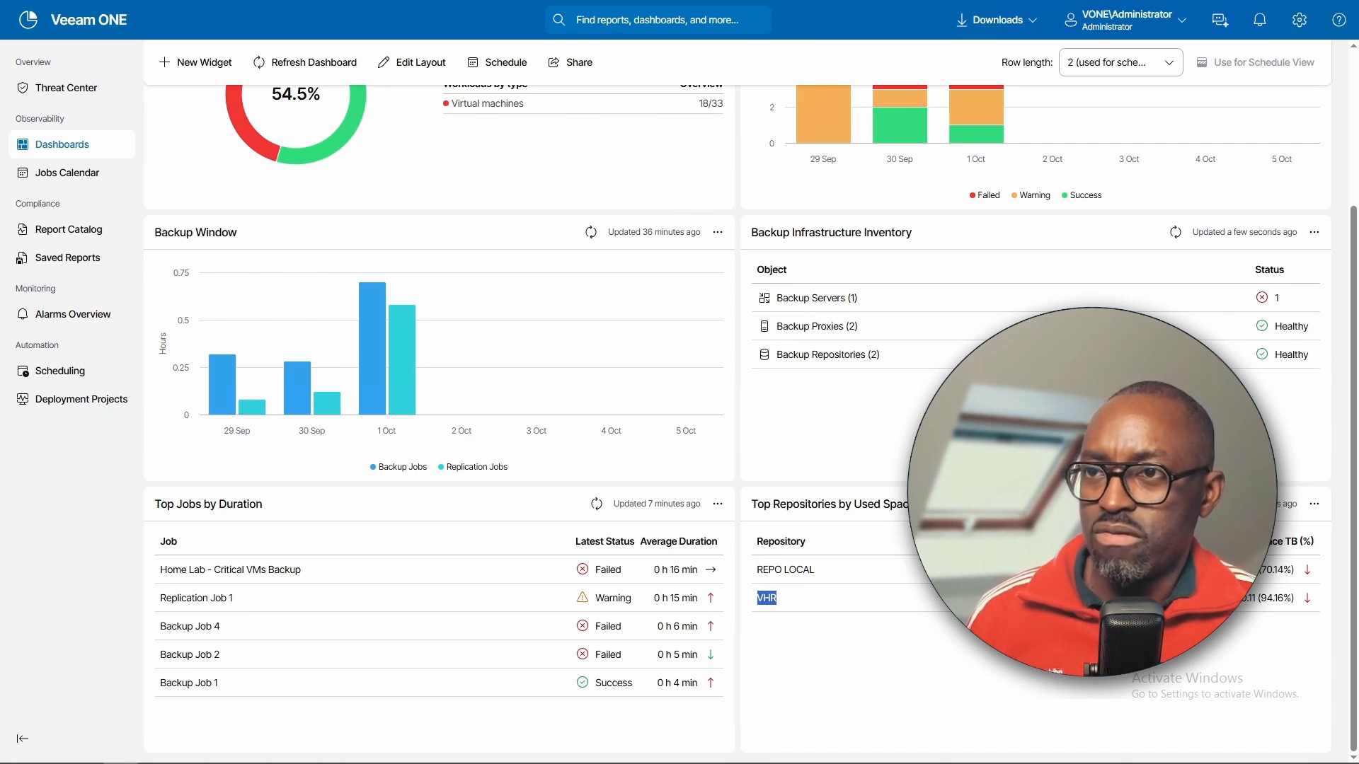
left_click_drag(1239, 570, 1332, 612)
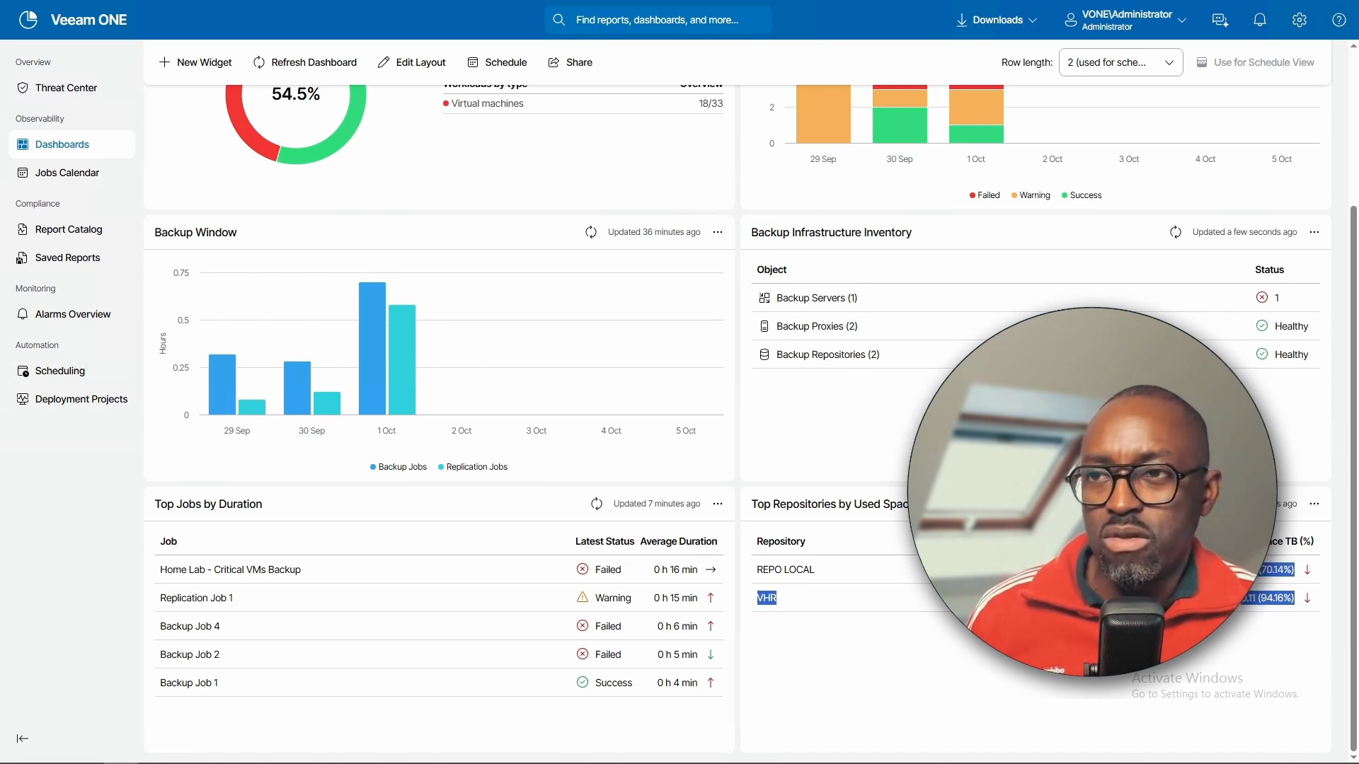
left_click(1203, 609)
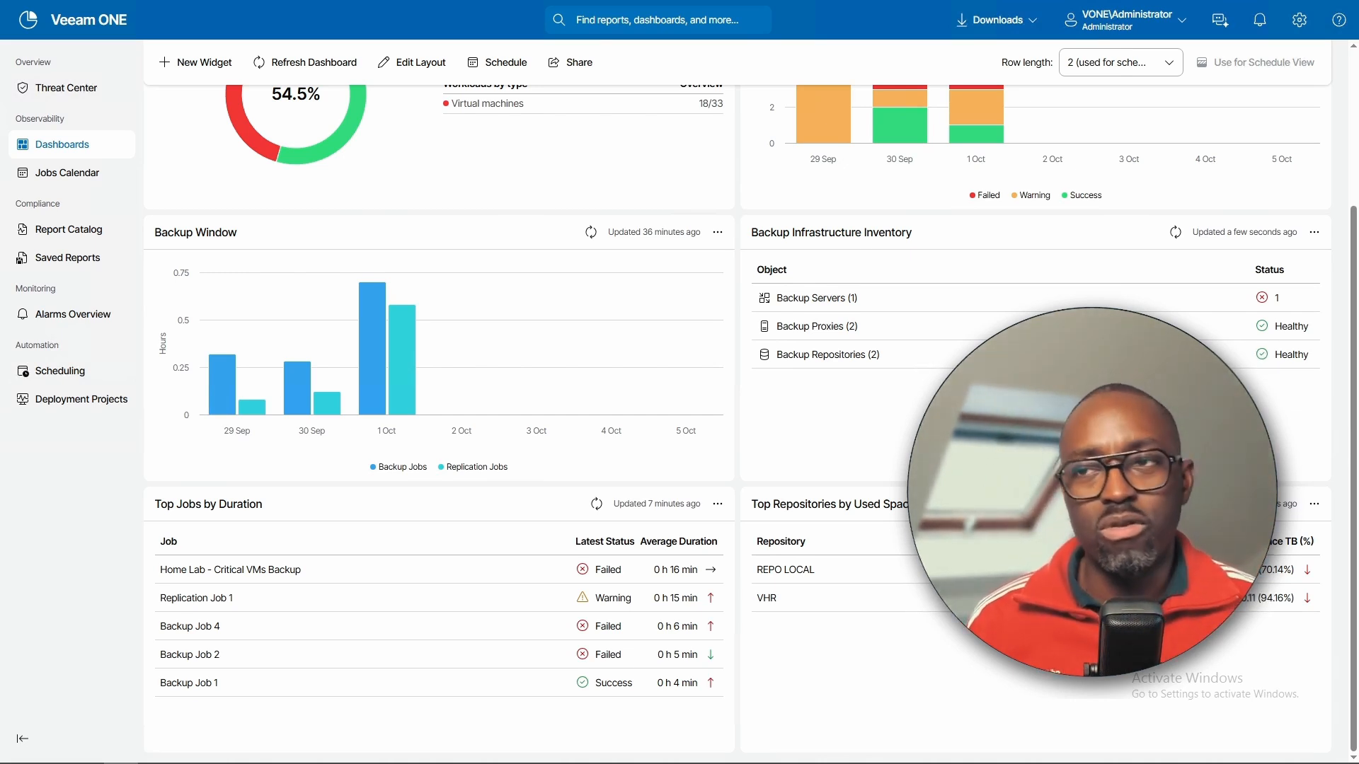
left_click_drag(1217, 569, 1304, 609)
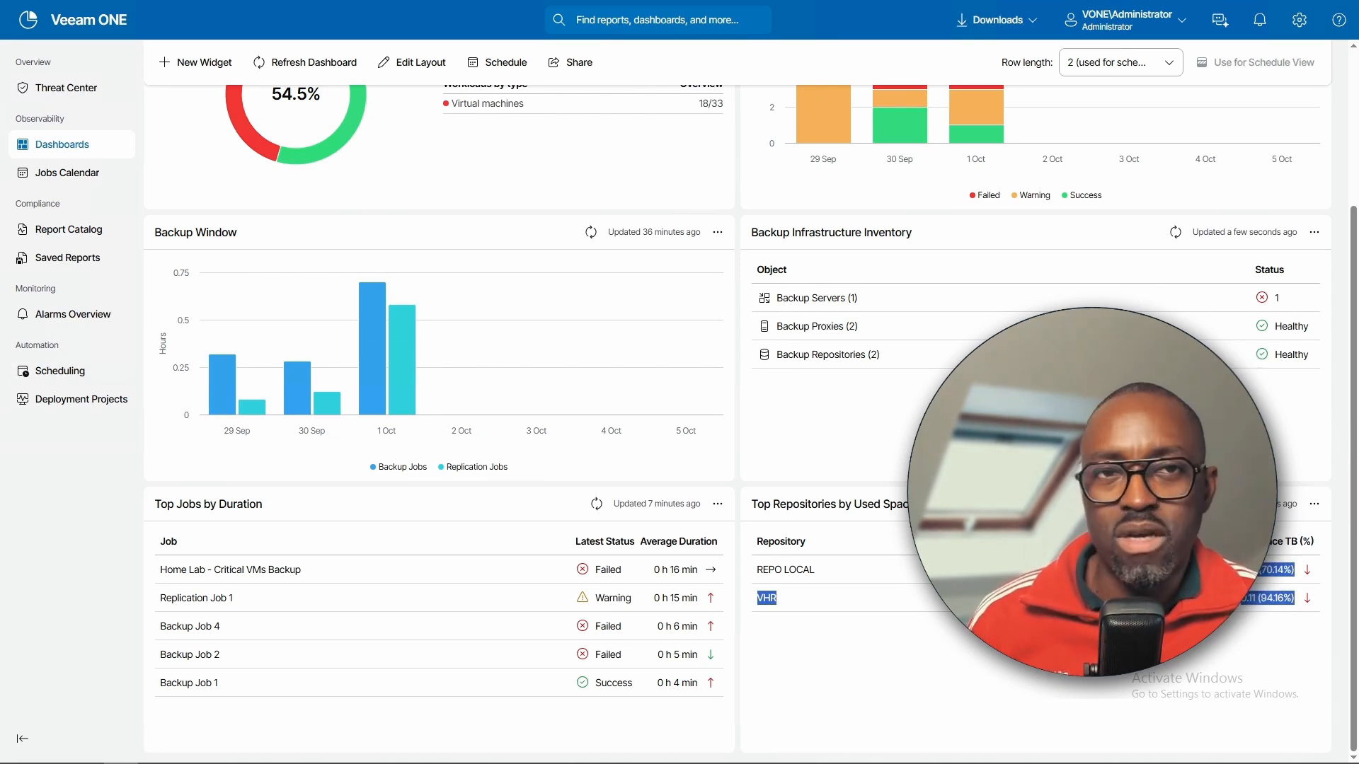
scroll(368, 510, "up", 3)
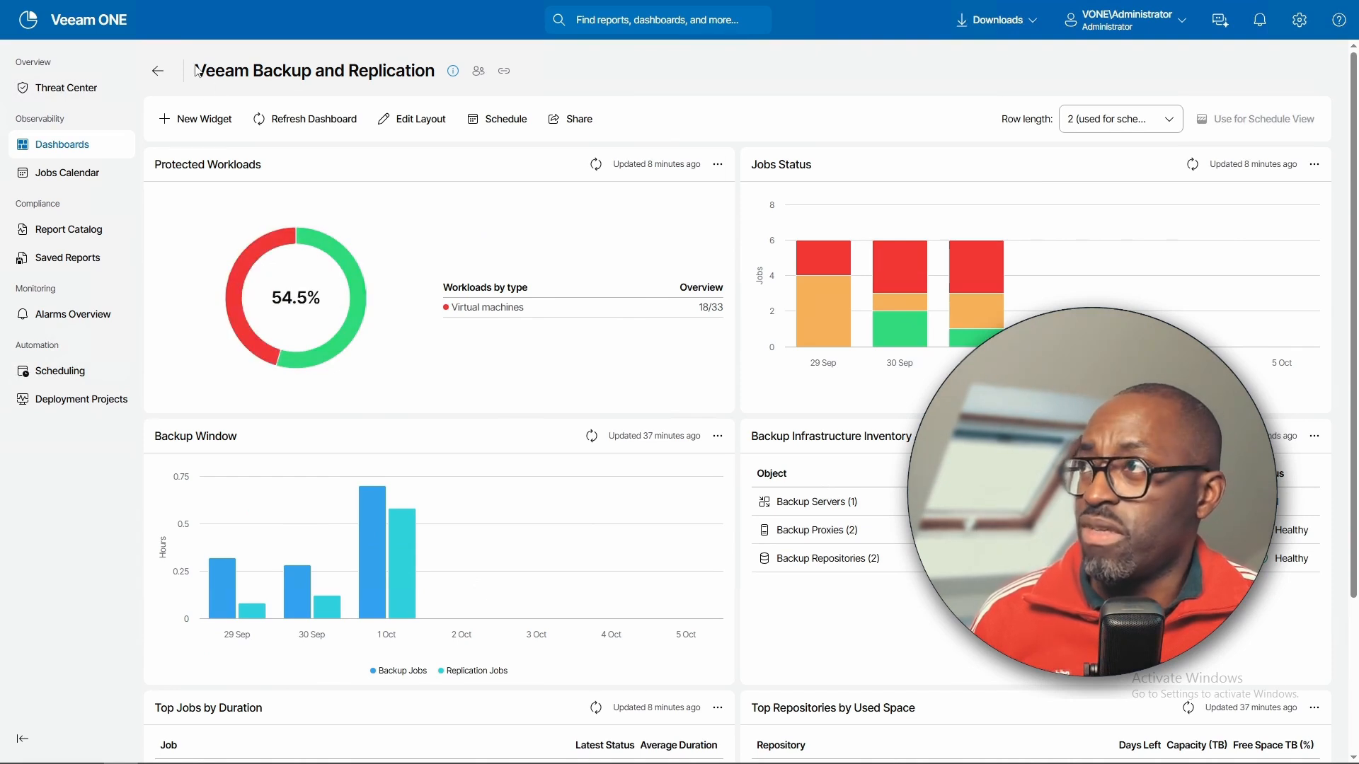
left_click_drag(195, 71, 441, 79)
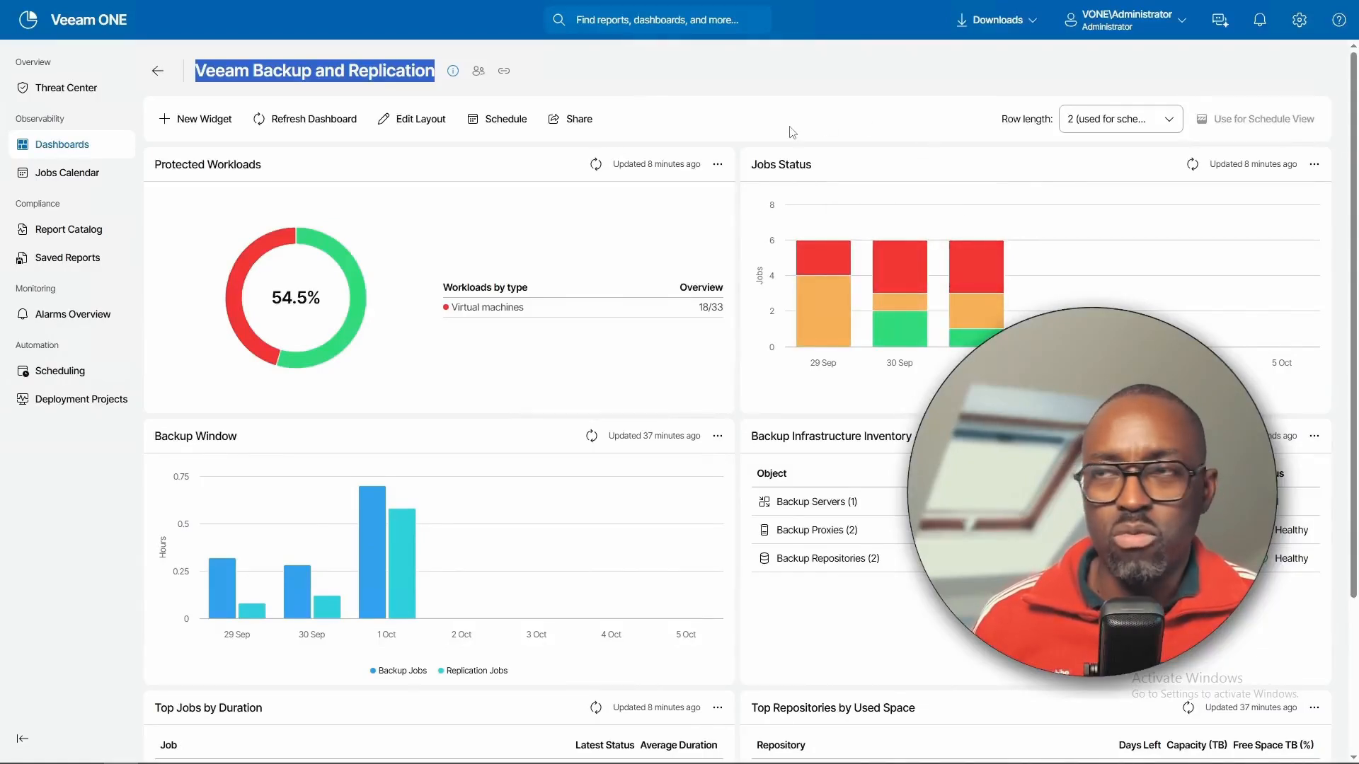
Set the dashboard's row length to 3 and check the rearranged widgets
left_click(1121, 119)
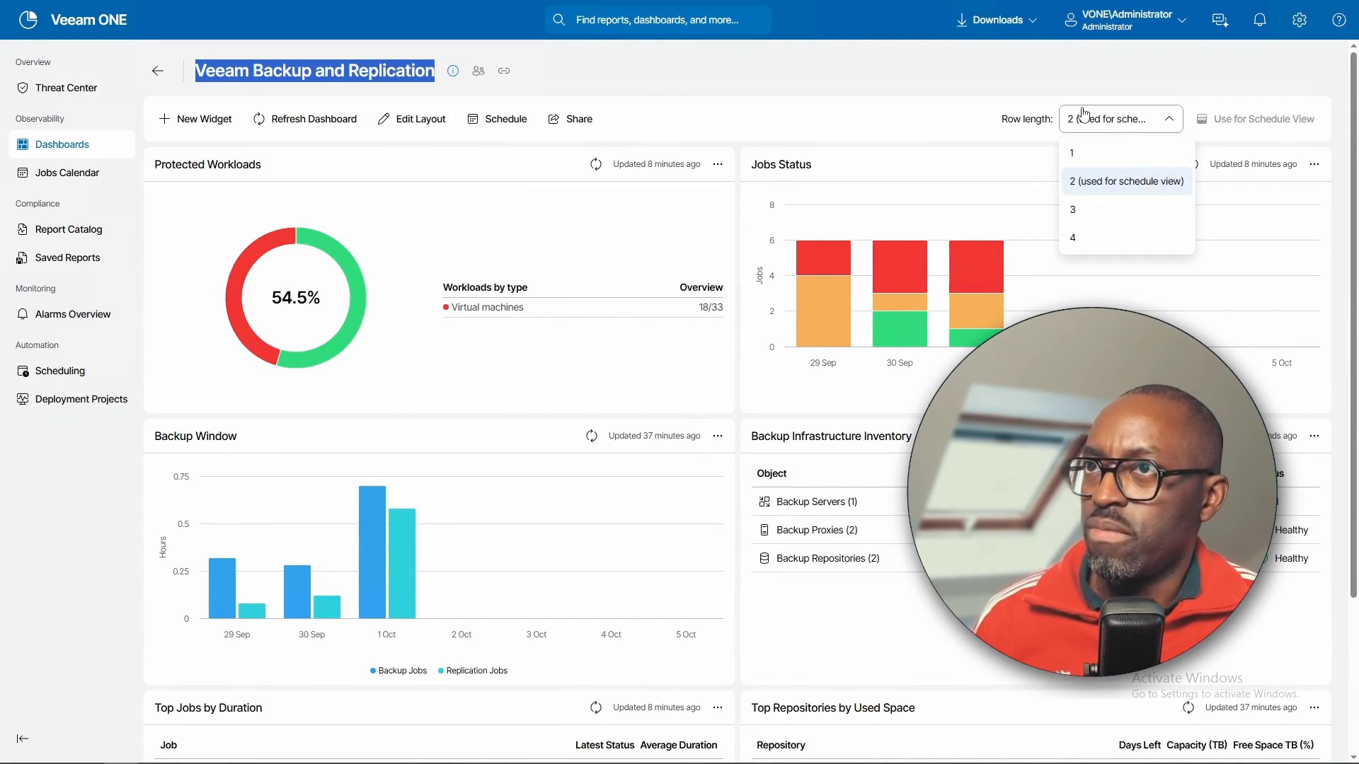
left_click(1083, 210)
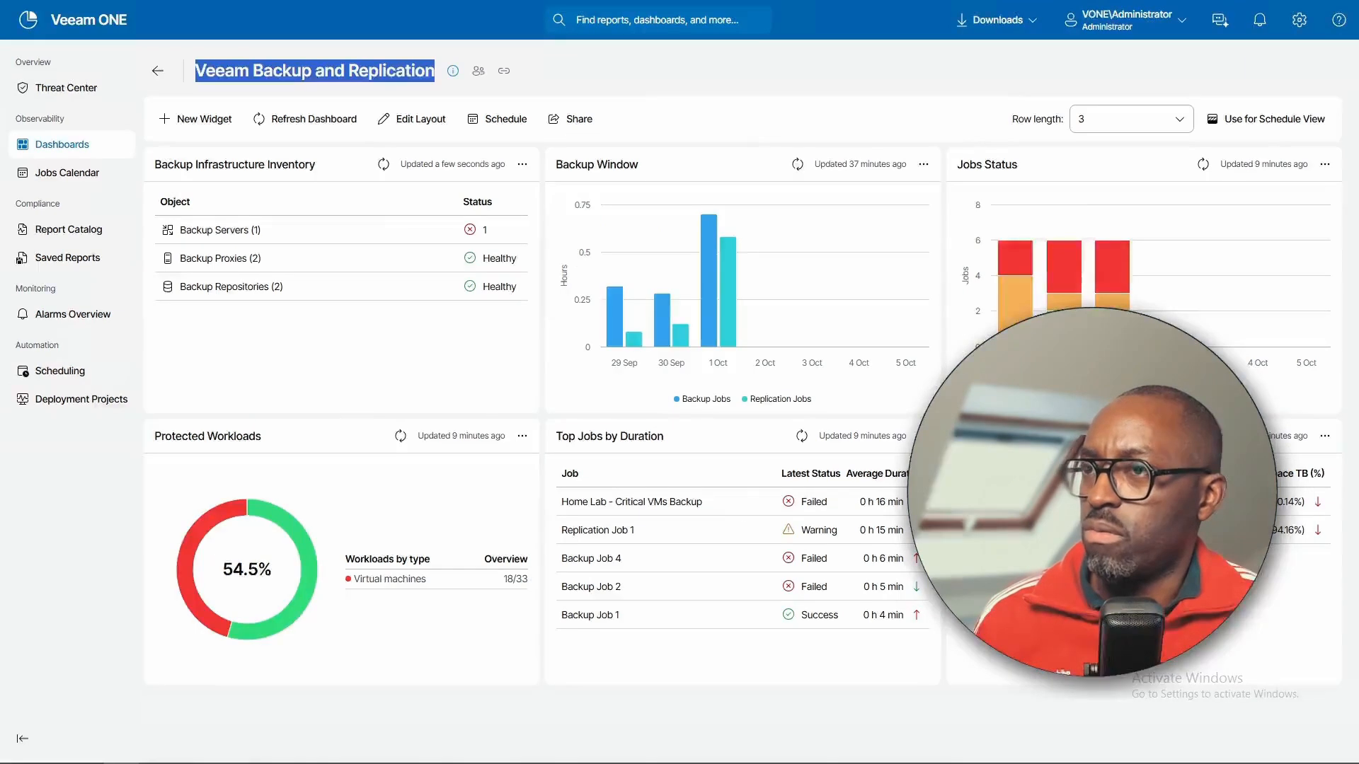
mouse_move(719, 305)
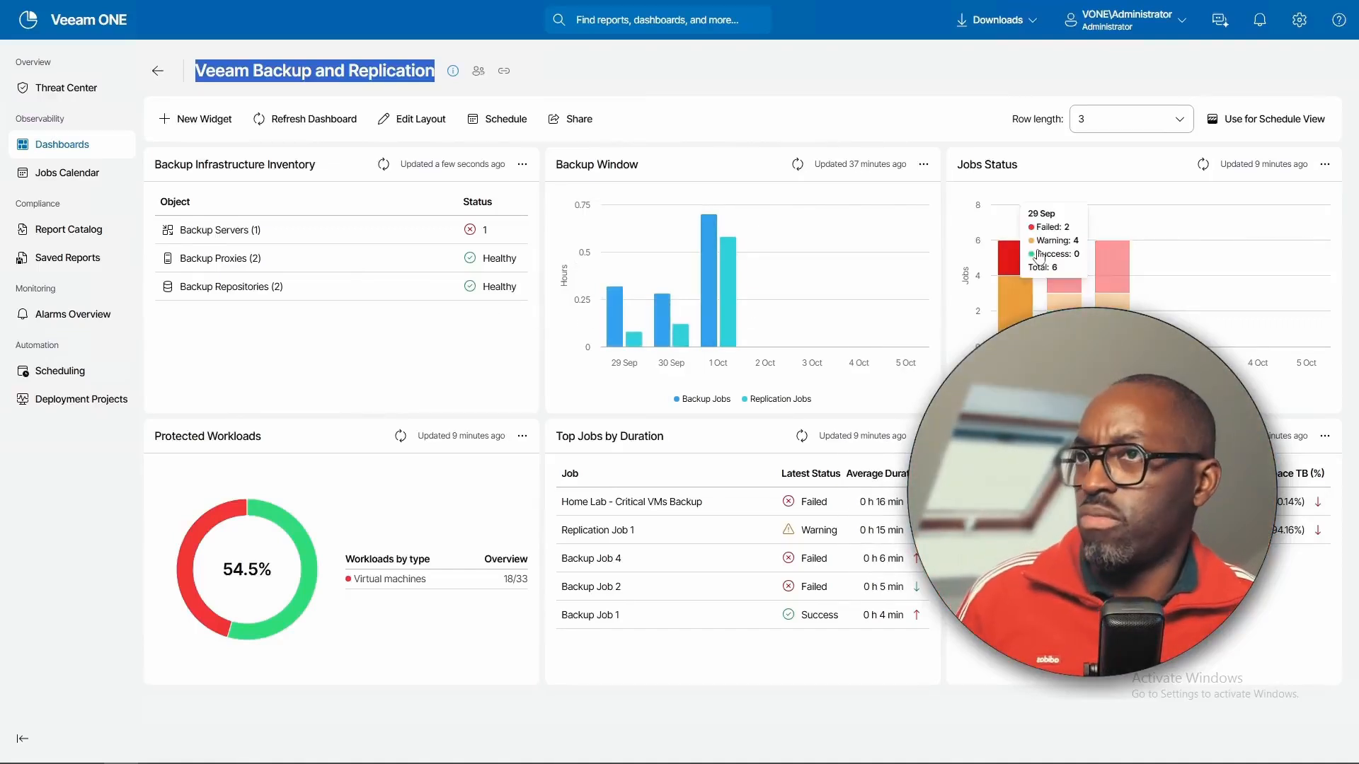
Try row lengths of 4 and 1 for the dashboard, and return the row length to 3
left_click(1149, 119)
left_click(1096, 234)
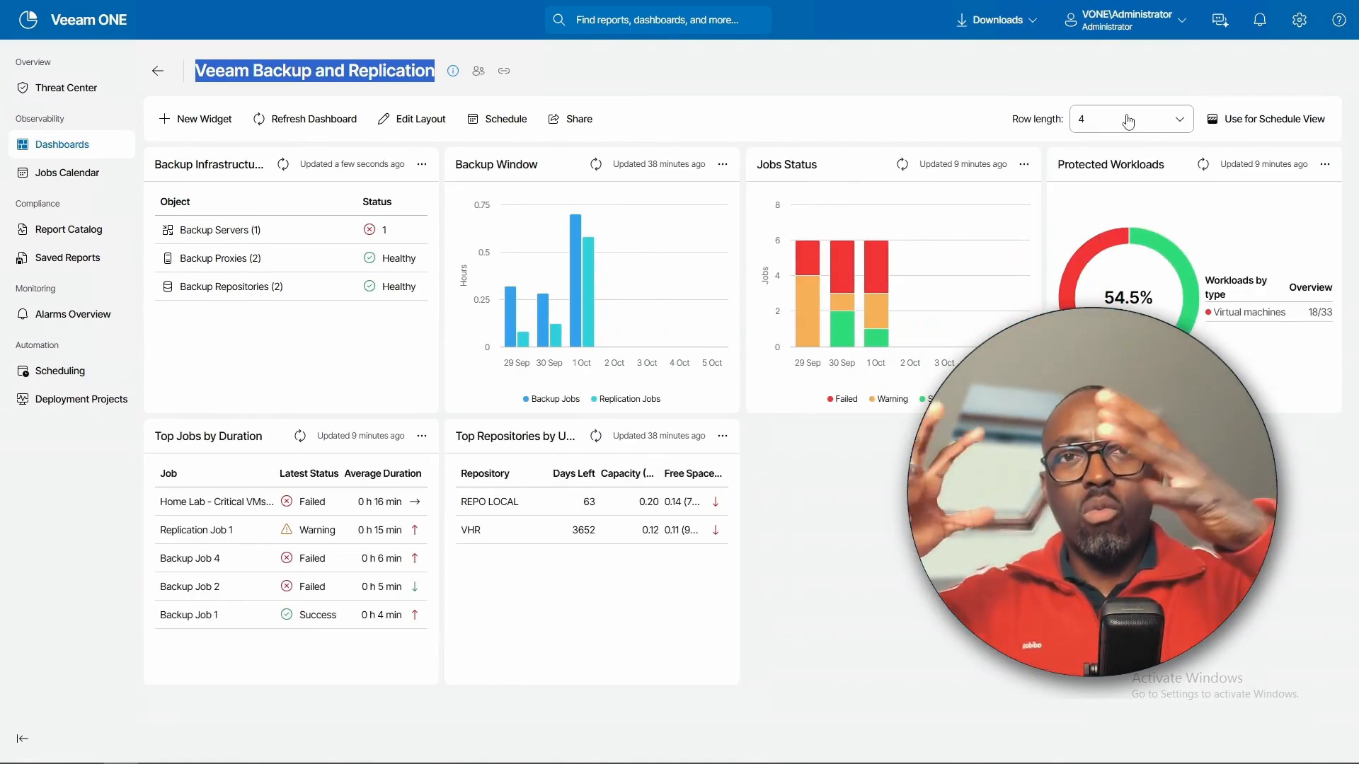
left_click(1163, 115)
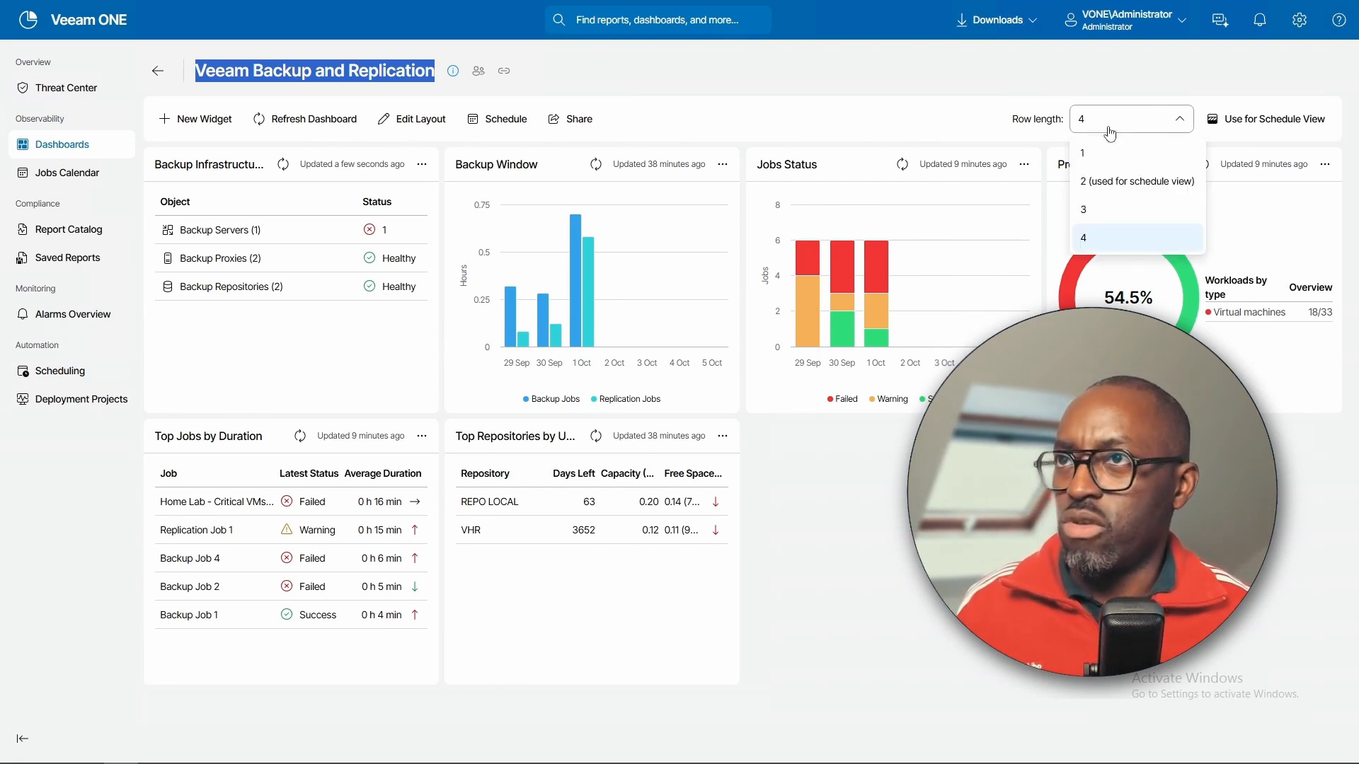
left_click(1091, 149)
left_click(1087, 121)
left_click(1081, 206)
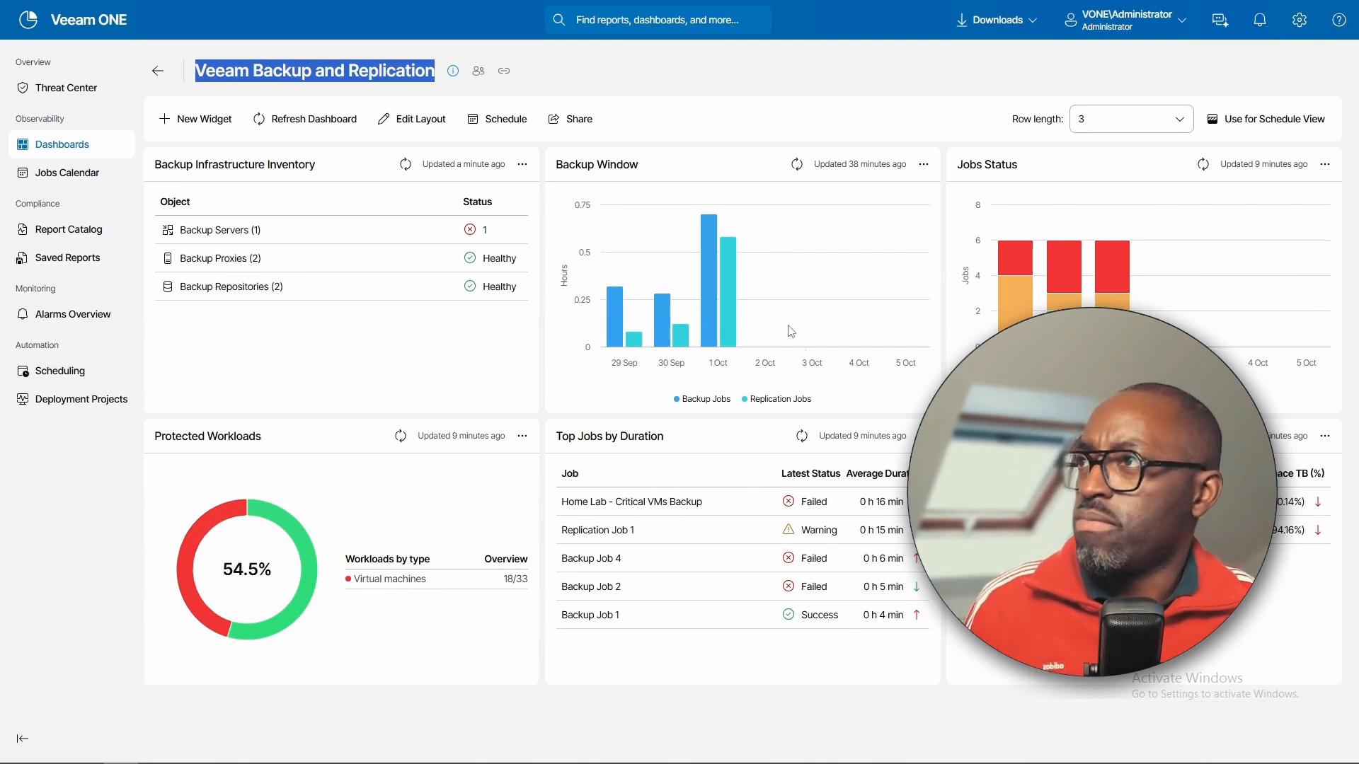
Rearrange the layout so Protected Workloads, Jobs Status and Backup Infrastructure Inventory form the first row, with Top Jobs by Duration starting the second, and save it
left_click(400, 120)
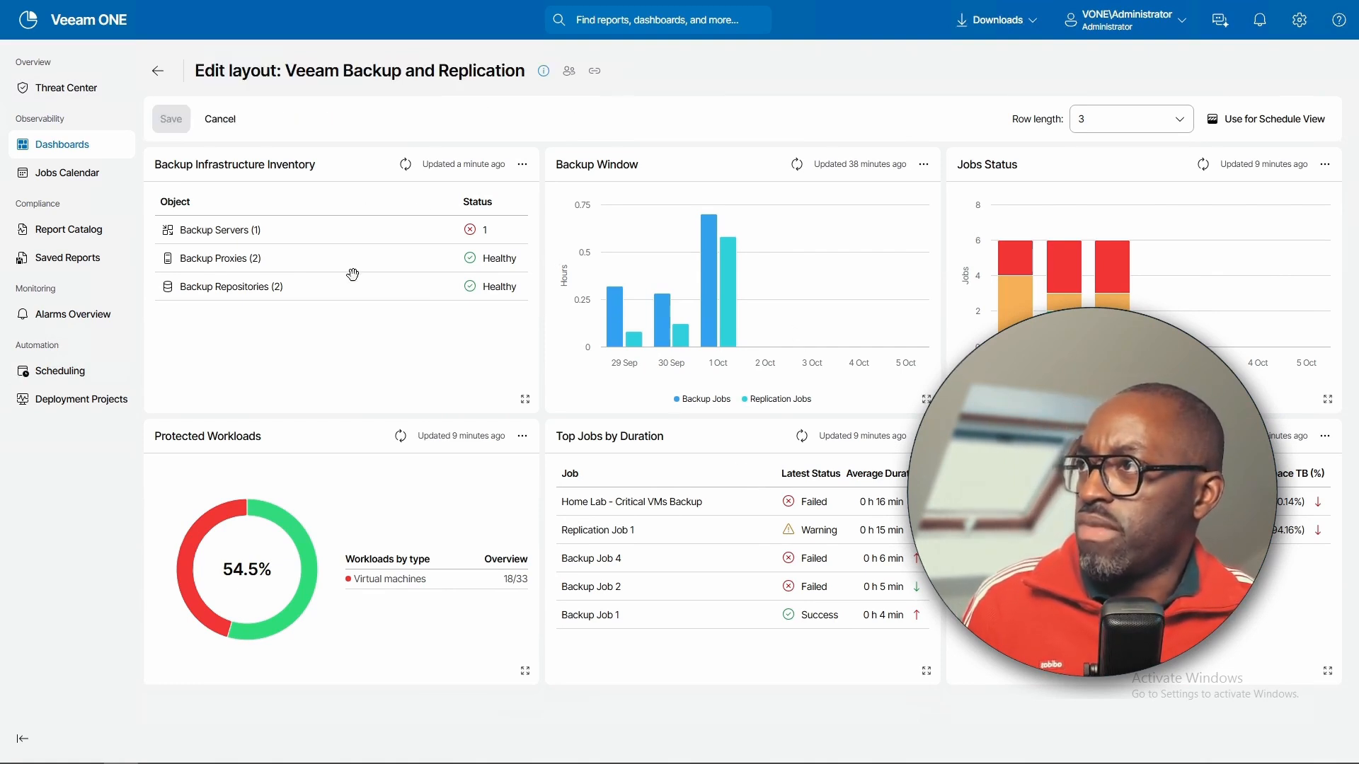
left_click_drag(1173, 280, 370, 281)
left_click_drag(393, 590, 391, 291)
left_click_drag(1020, 529, 786, 518)
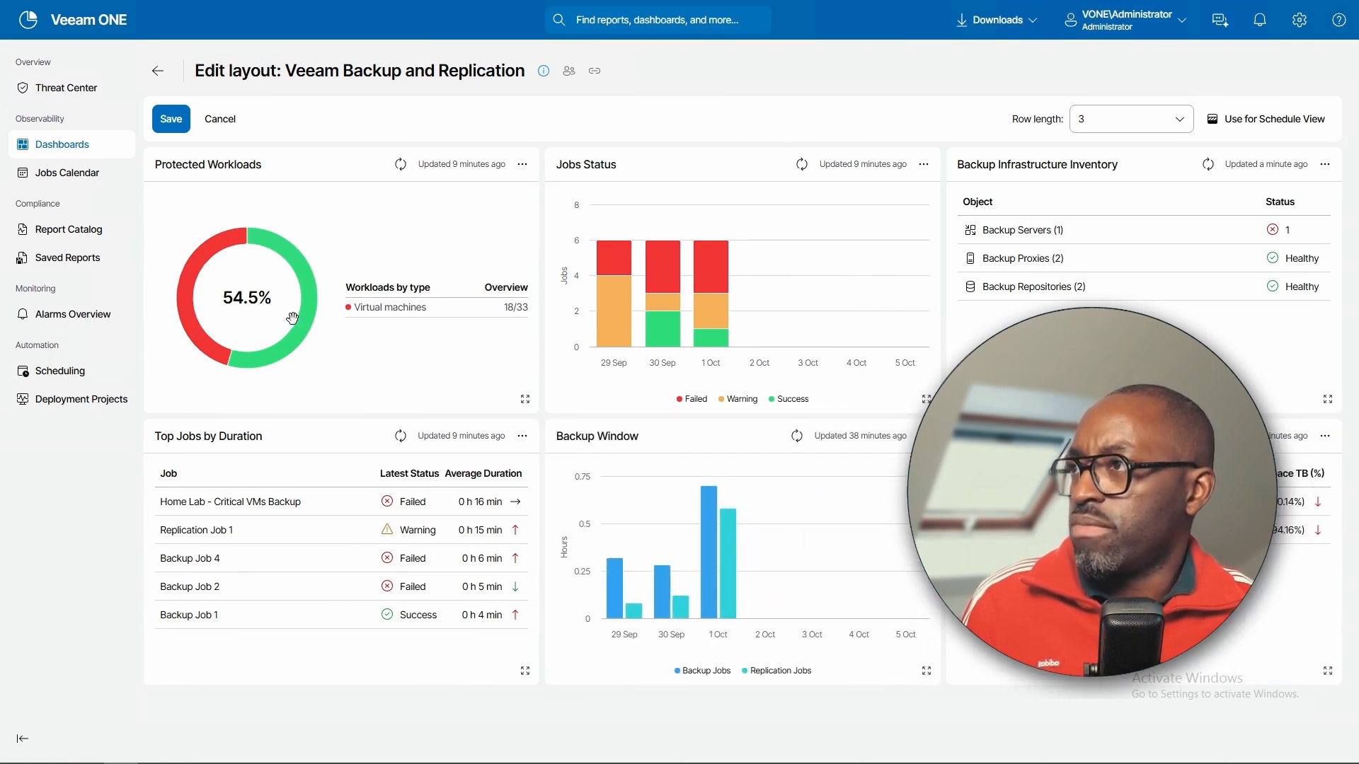
mouse_move(593, 241)
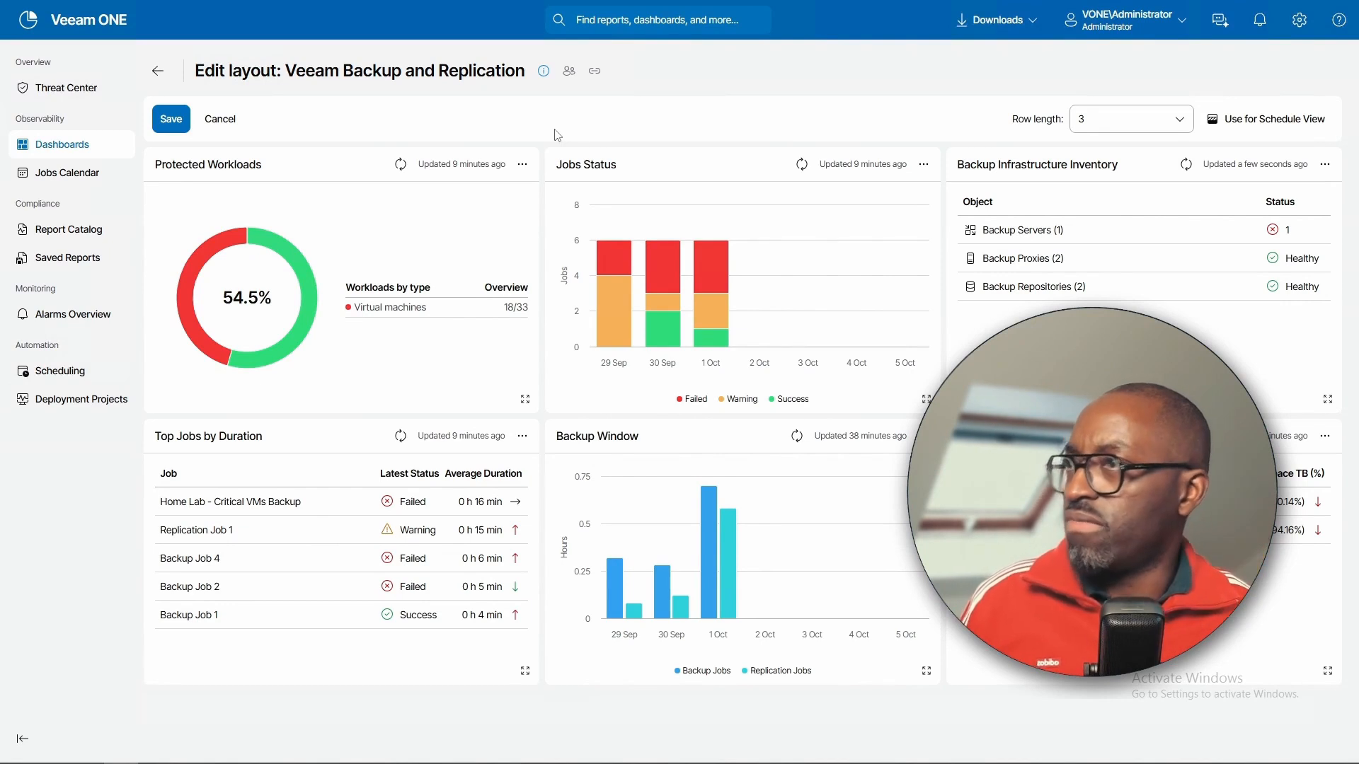
left_click(182, 129)
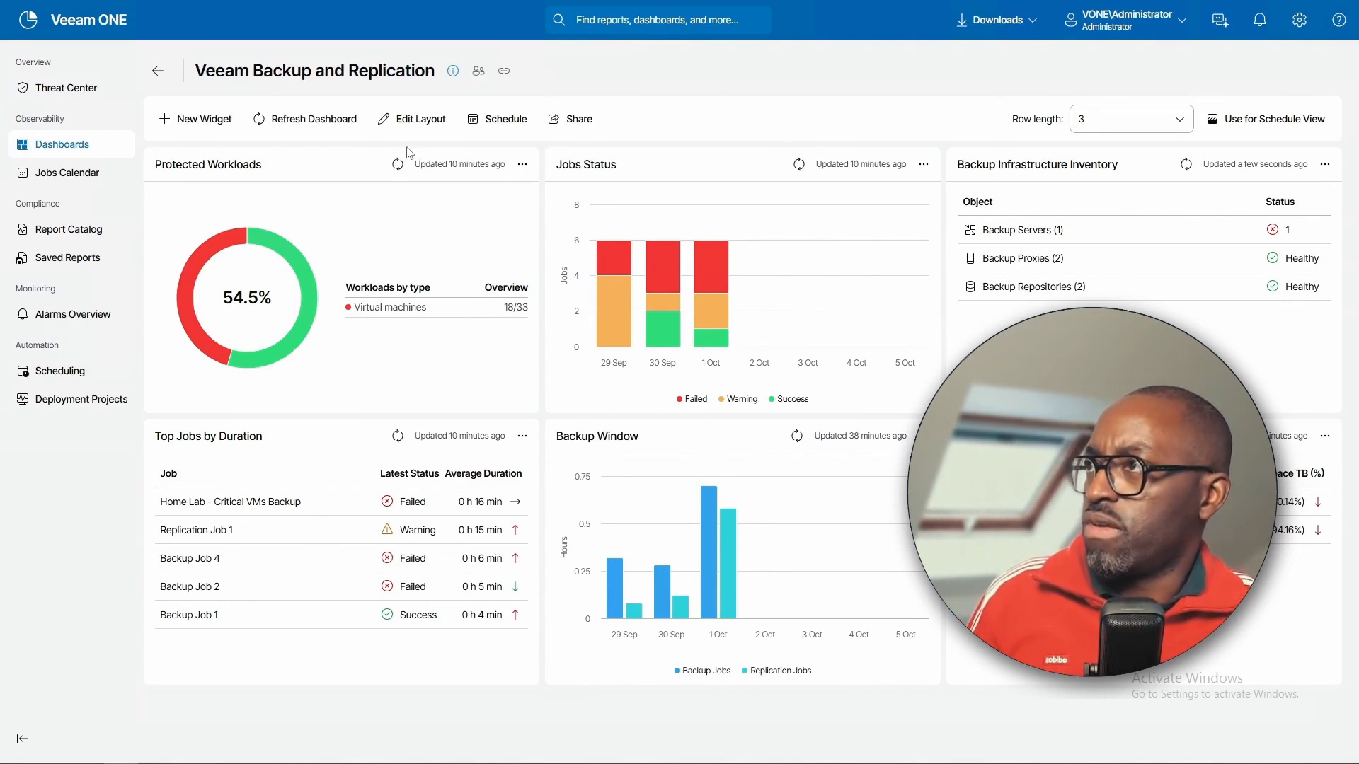
Review the timing, delivery and recipient options for a new dashboard schedule, and close the scheduling settings without adding one
left_click(488, 123)
left_click(380, 333)
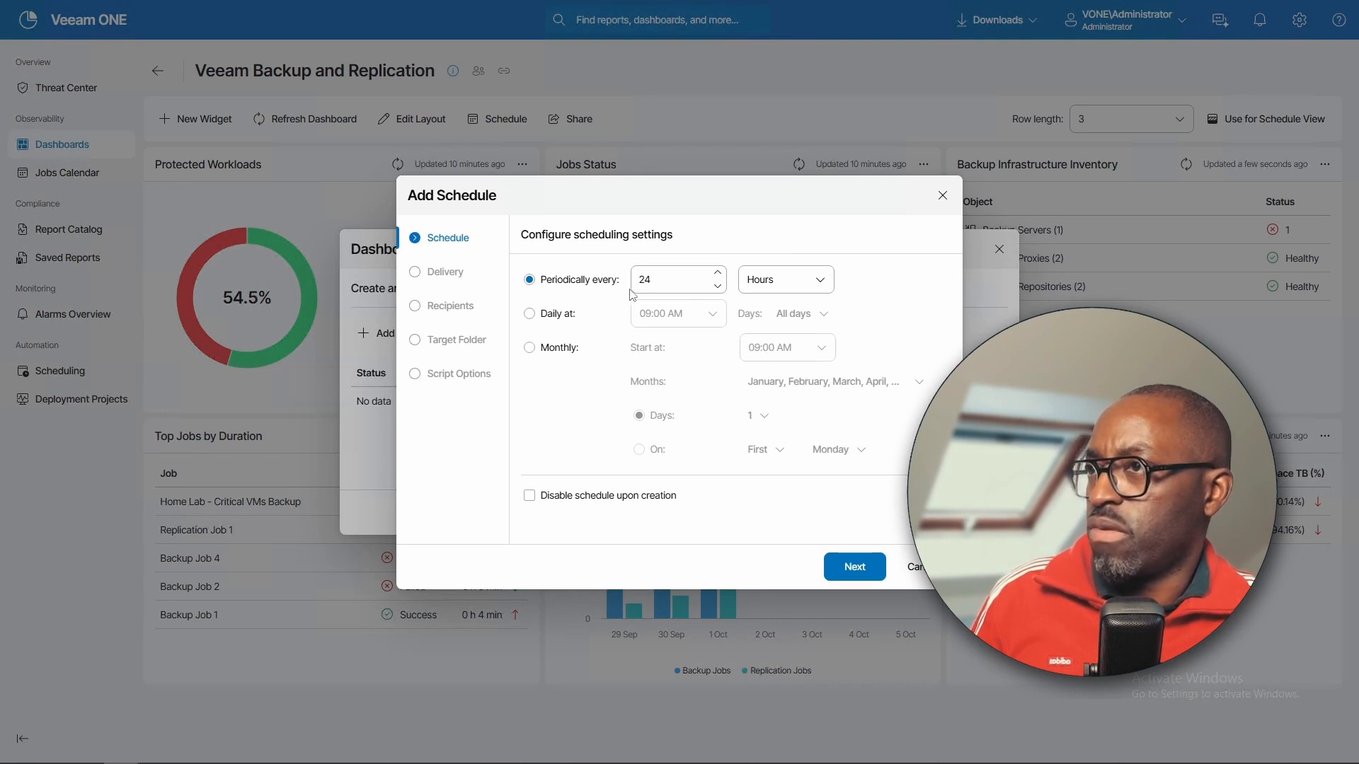
left_click(856, 567)
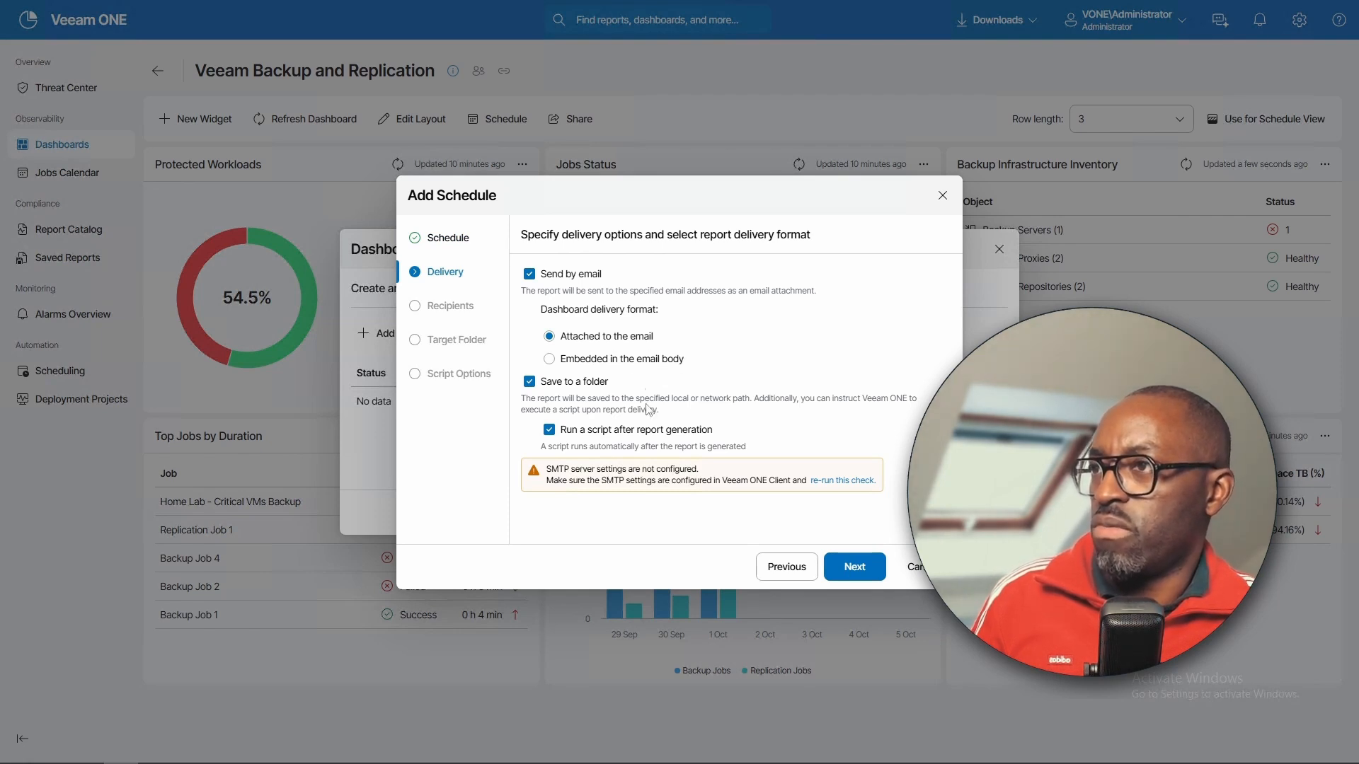
left_click(847, 585)
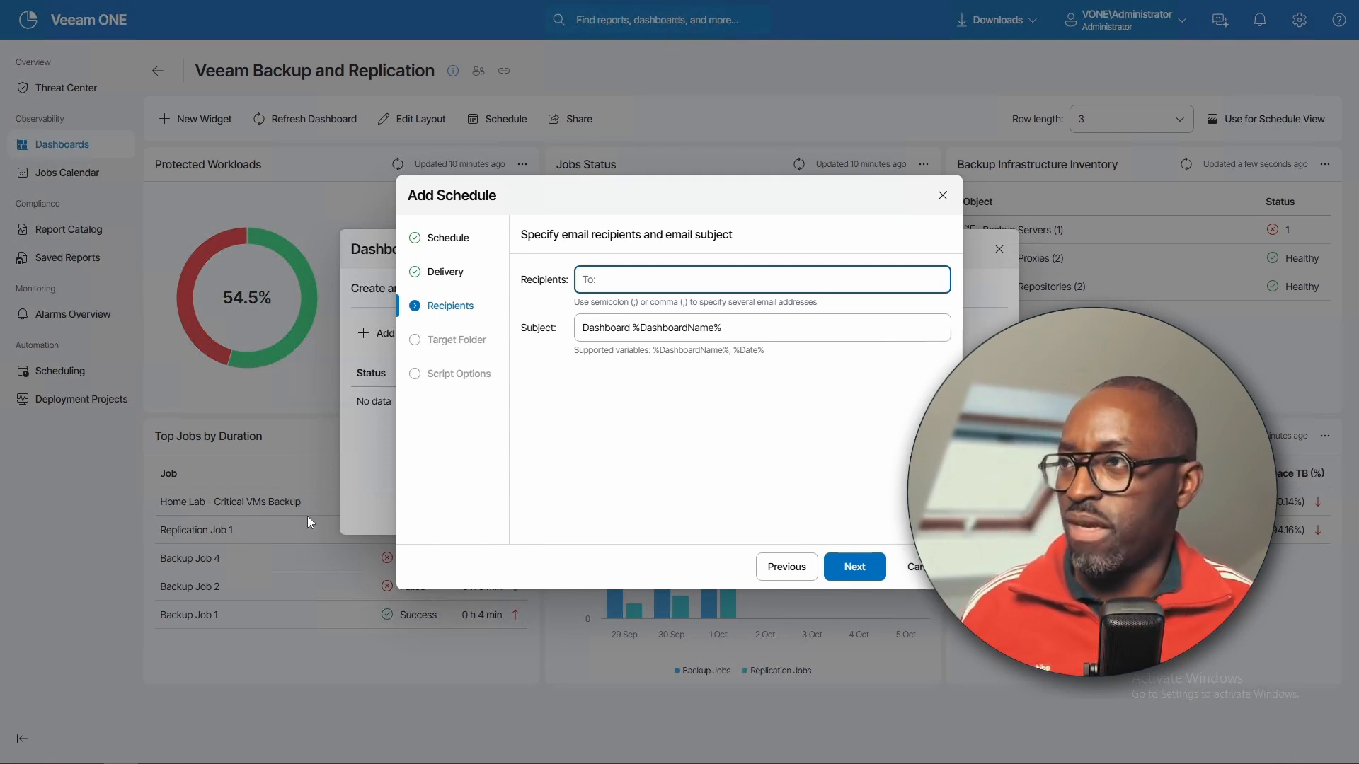
left_click(914, 567)
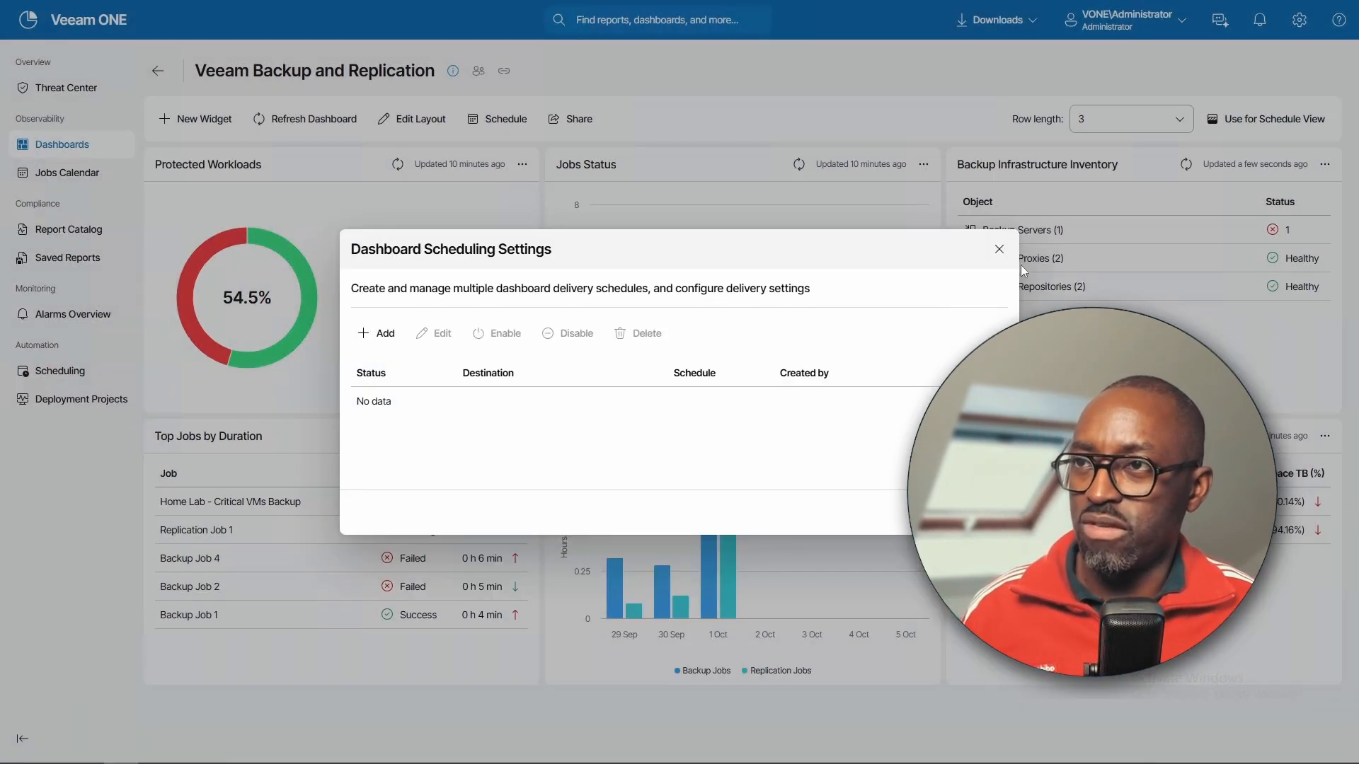
left_click(1000, 249)
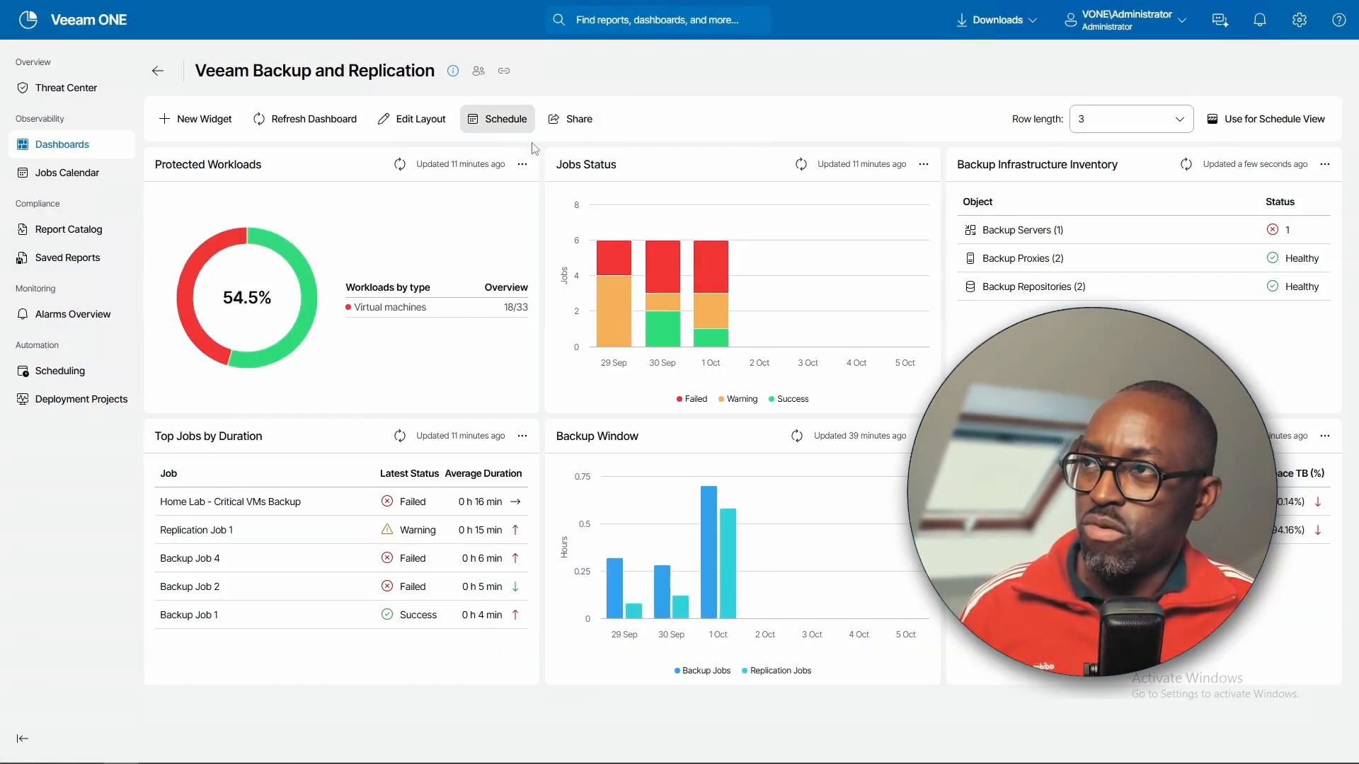
Show the dashboard's sharing settings and copy its direct access link
left_click(578, 125)
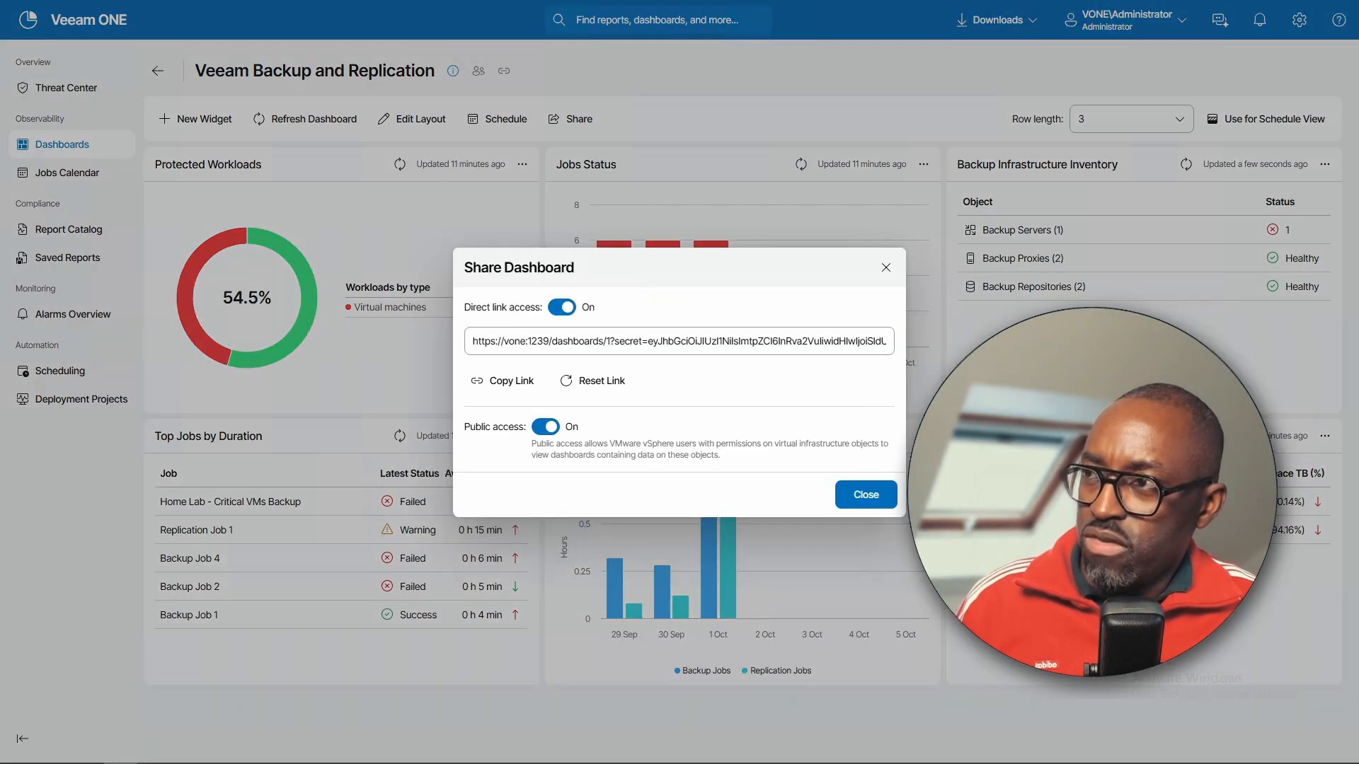
left_click_drag(473, 341, 876, 330)
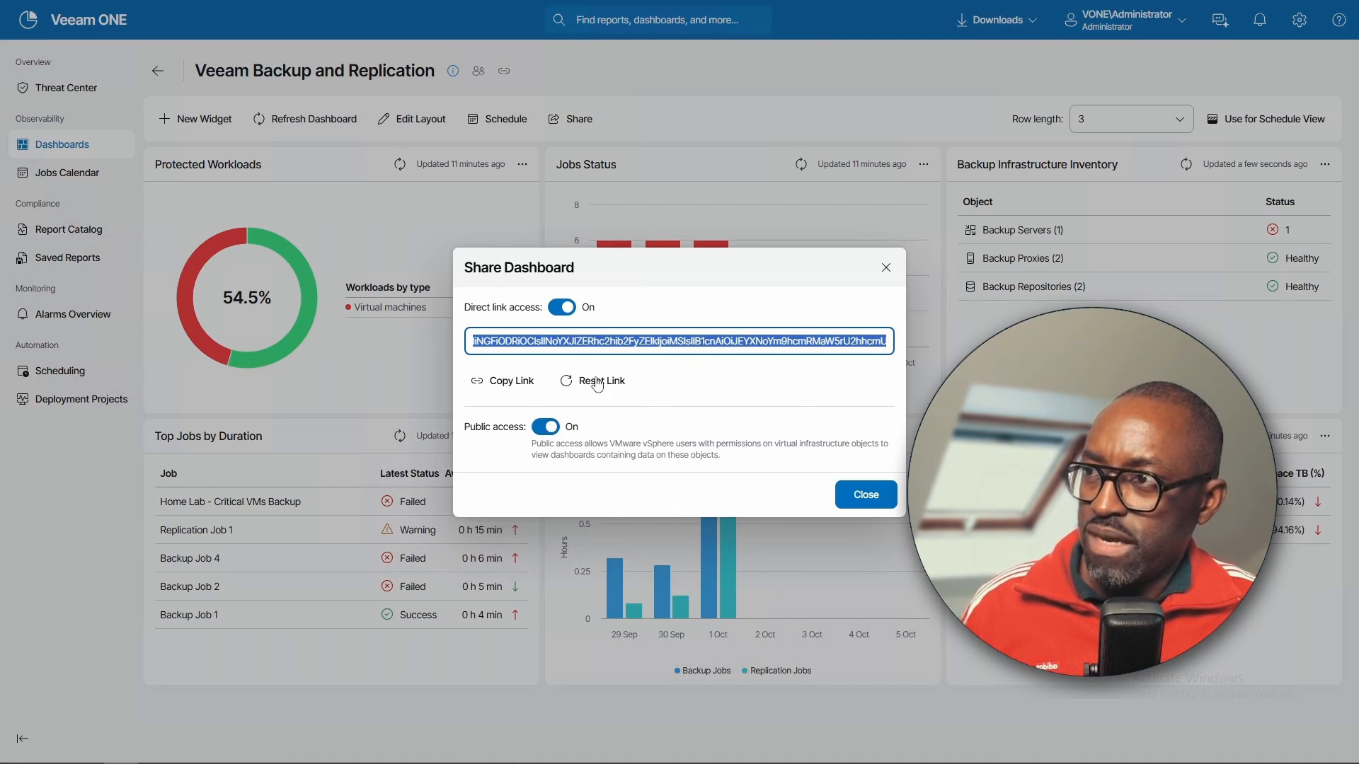
left_click(513, 381)
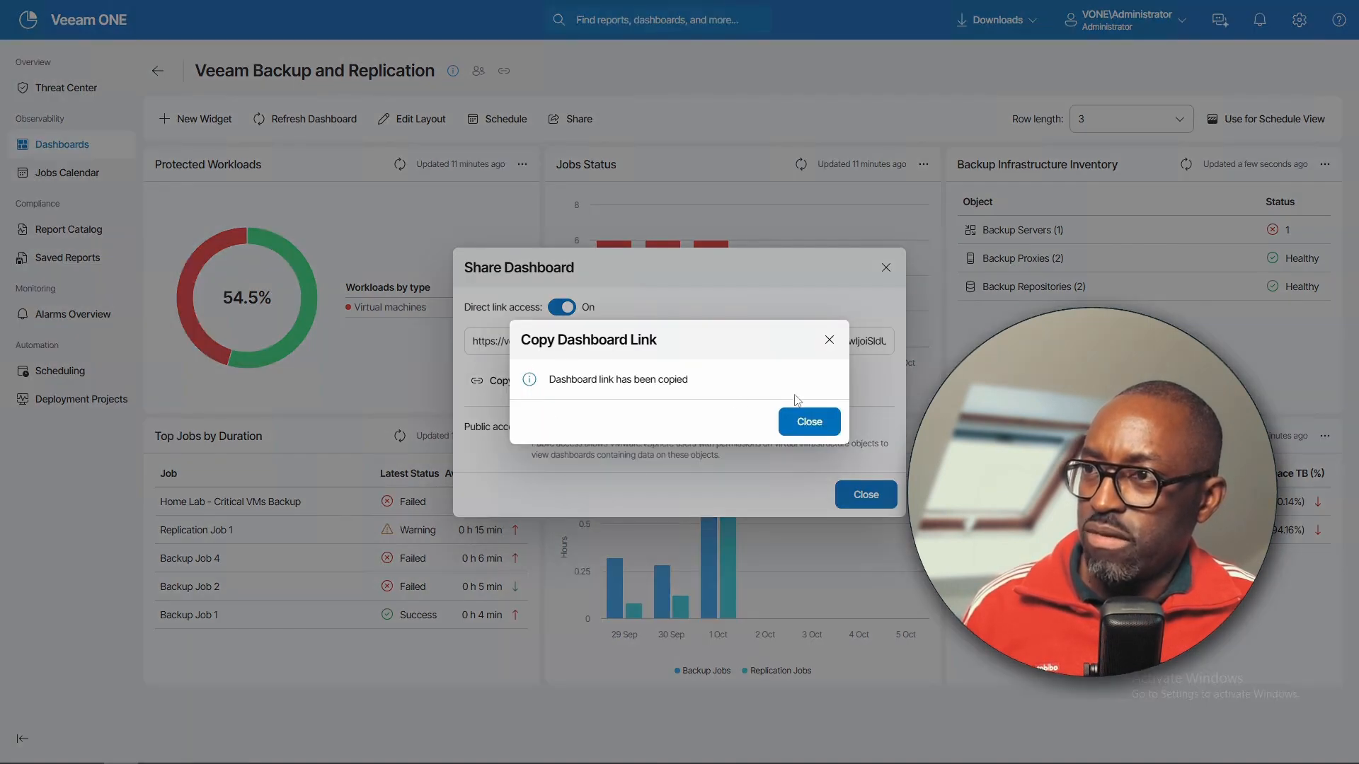
left_click(814, 421)
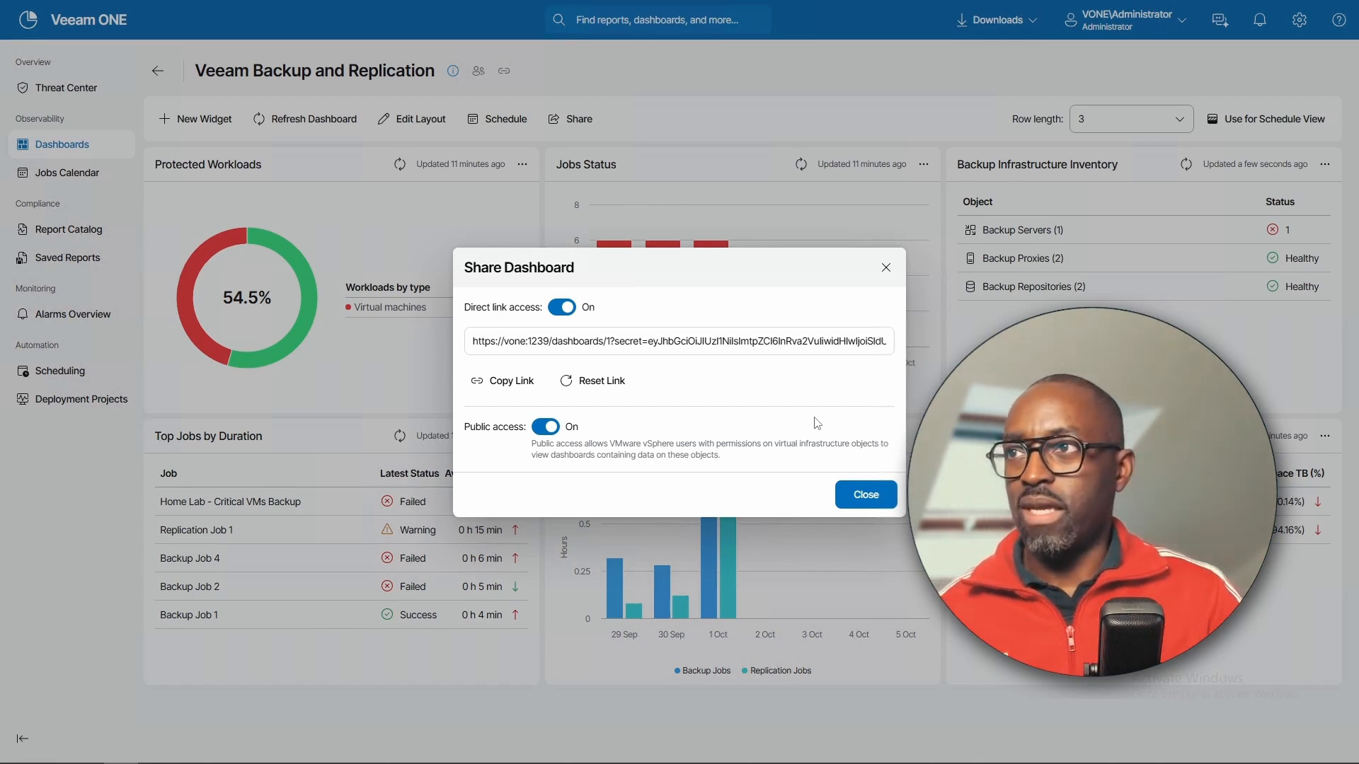
Copy the direct link with its access token again and open it in a new browser tab
triple_click(578, 341)
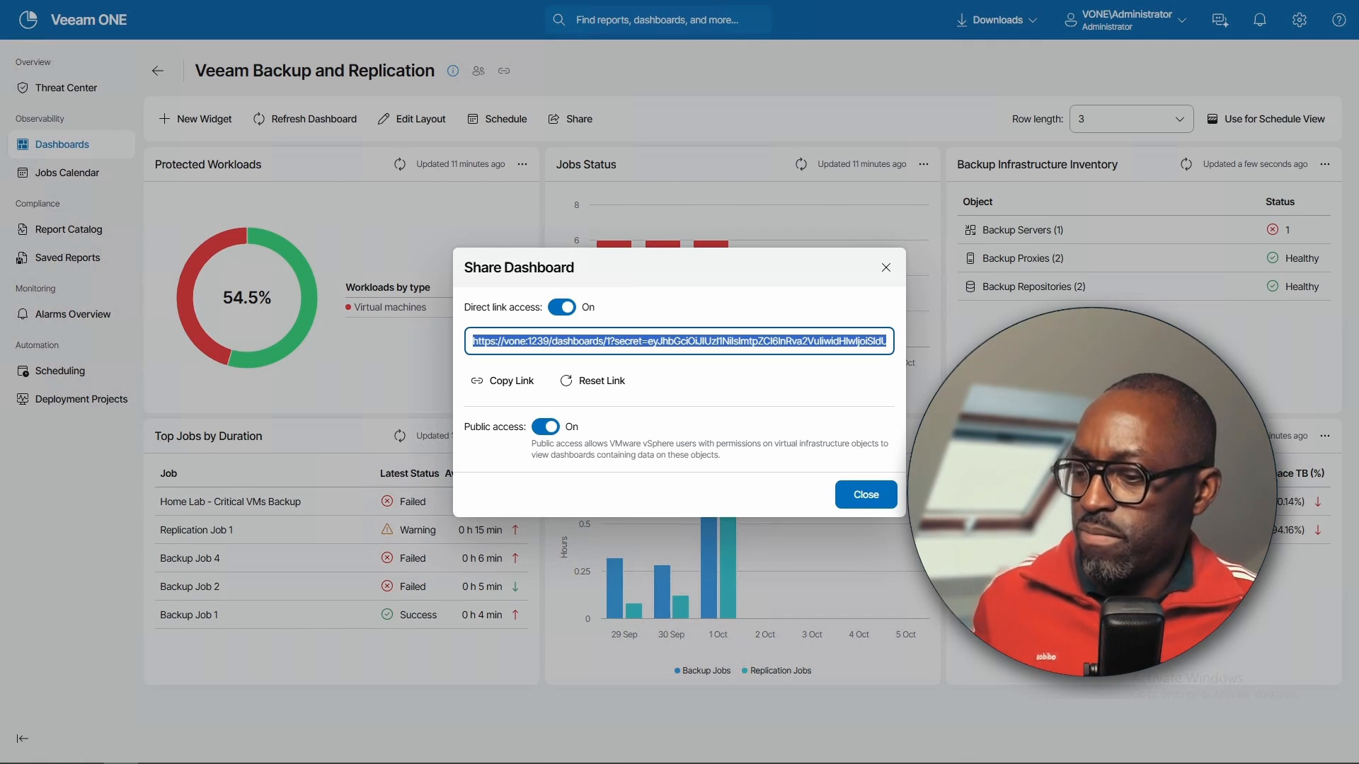
mouse_move(436, 756)
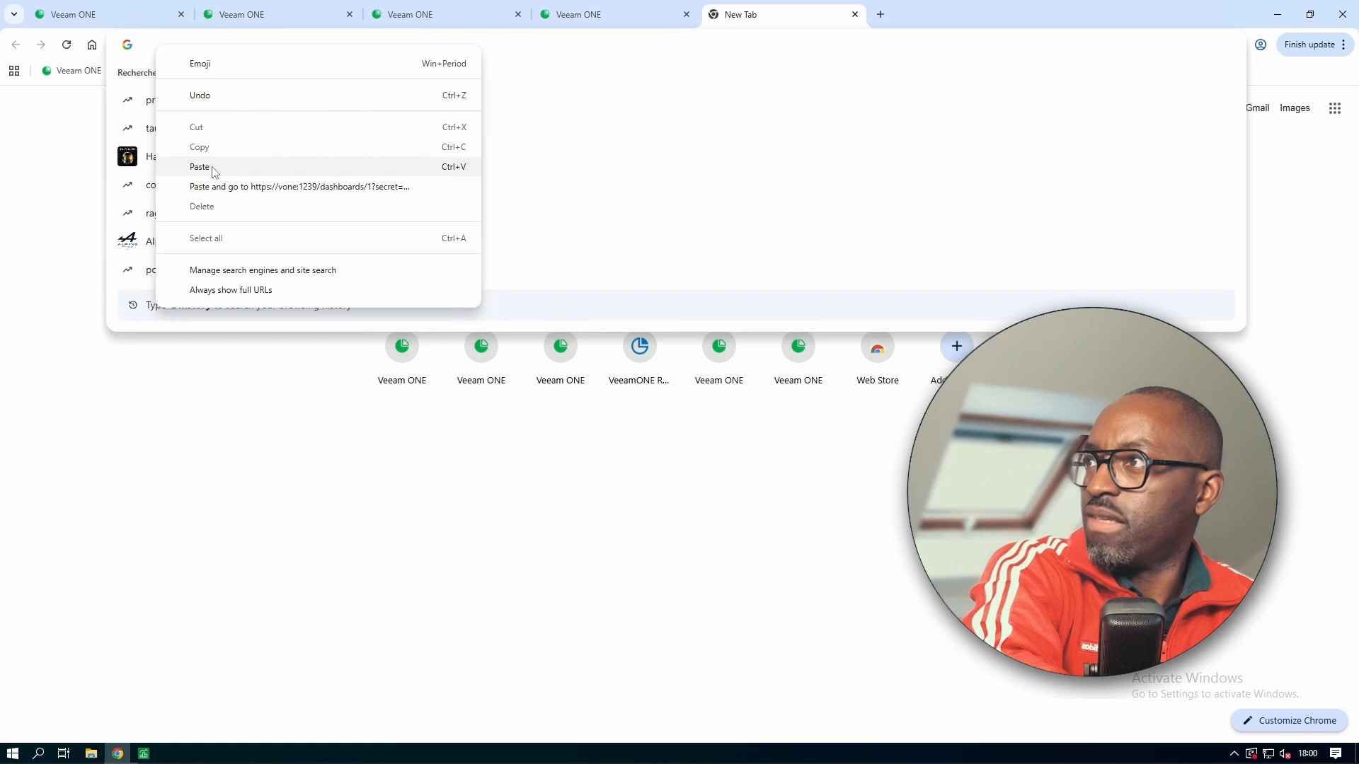
left_click(212, 172)
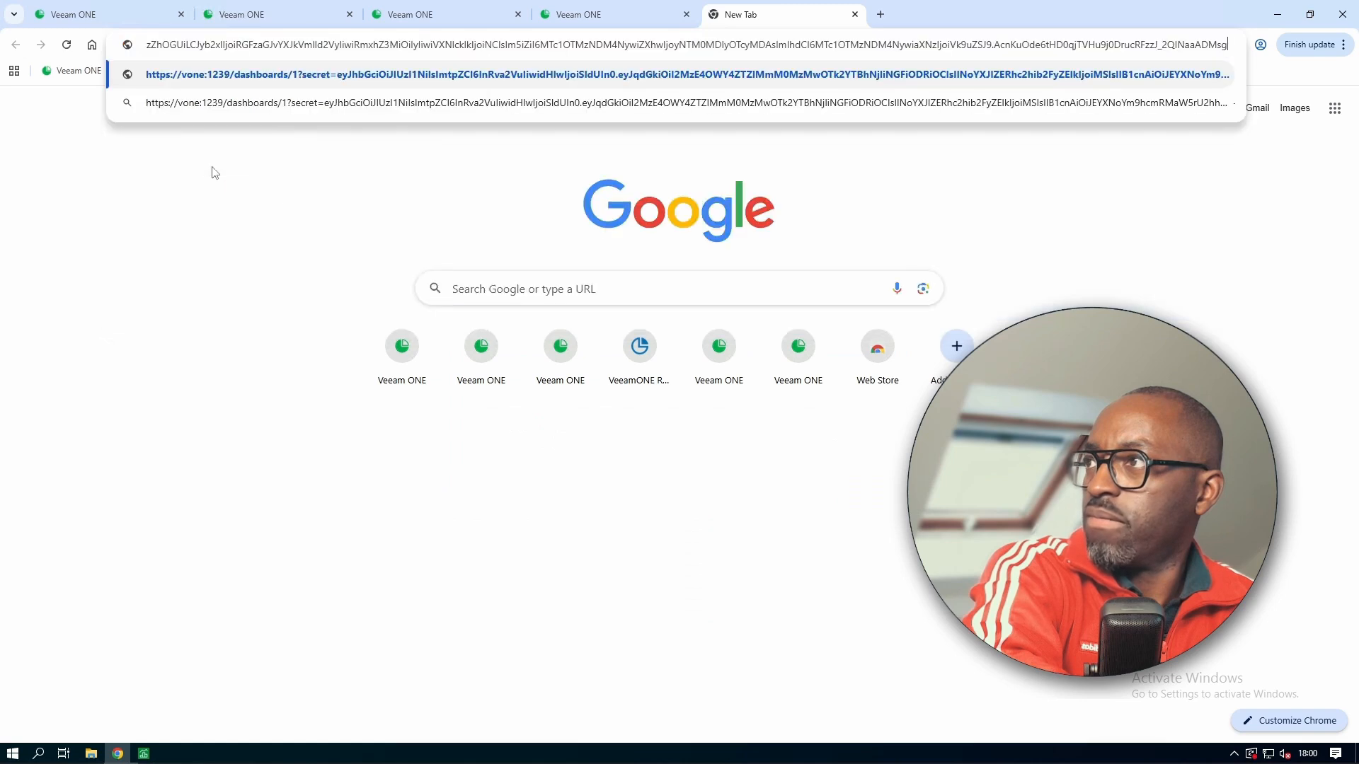
key("Return")
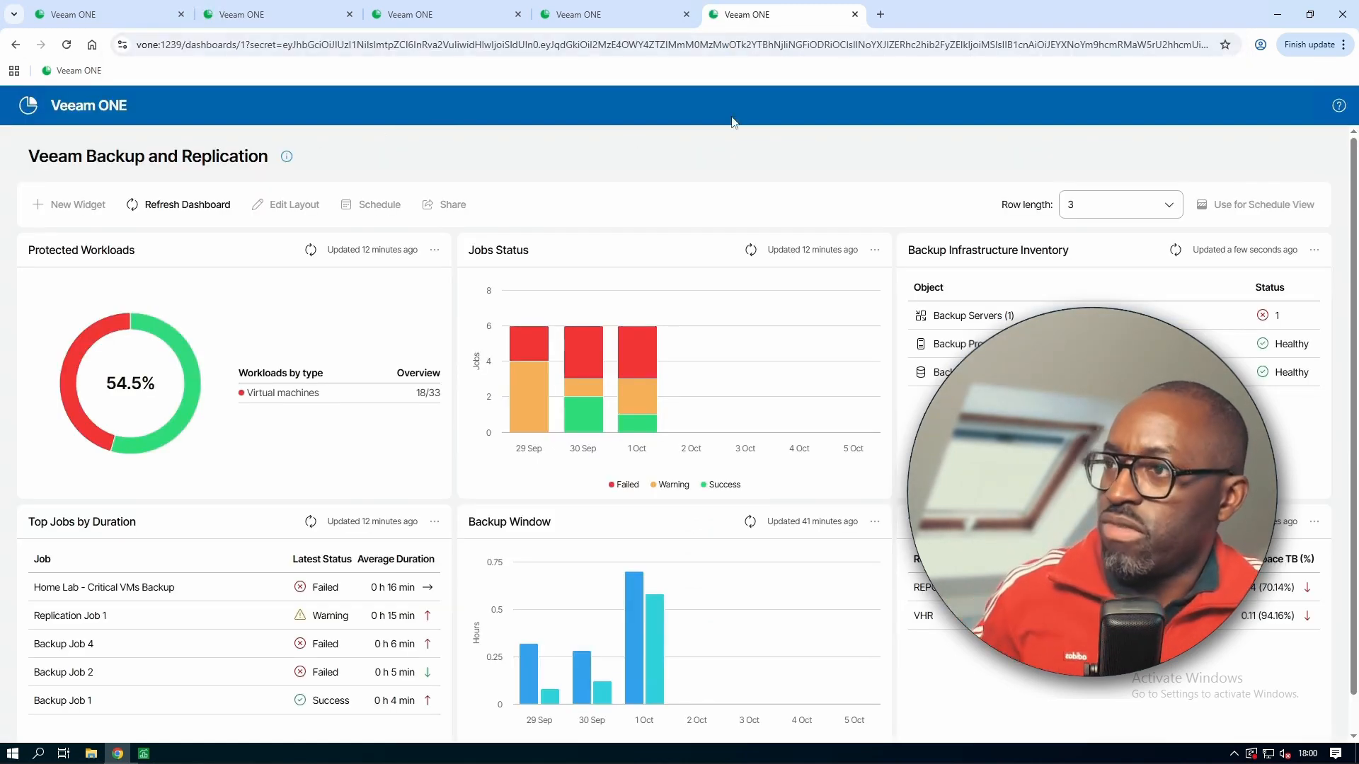
Examine the title and widgets of the shared dashboard view, and return to the original dashboard in full screen
left_click_drag(21, 167, 217, 162)
left_click(354, 172)
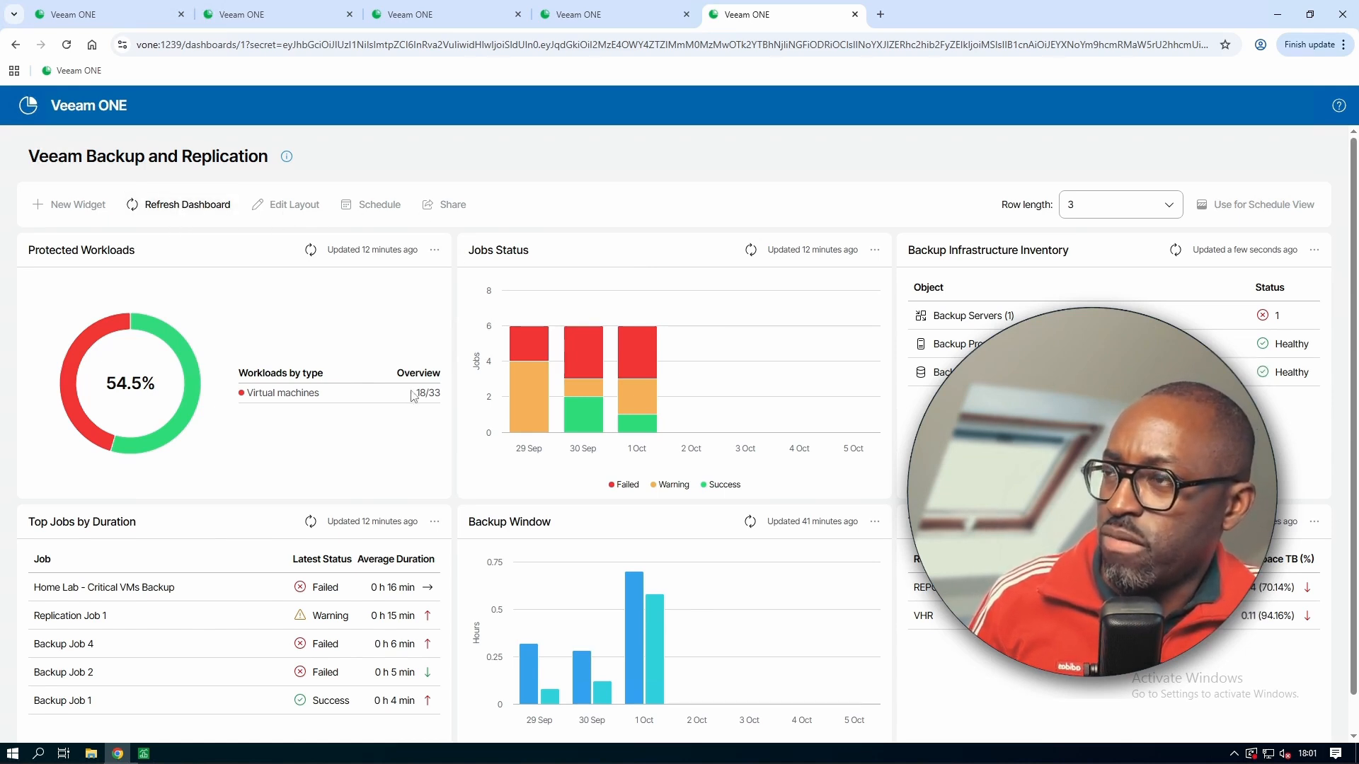
scroll(566, 467, "down", 1)
scroll(580, 452, "up", 1)
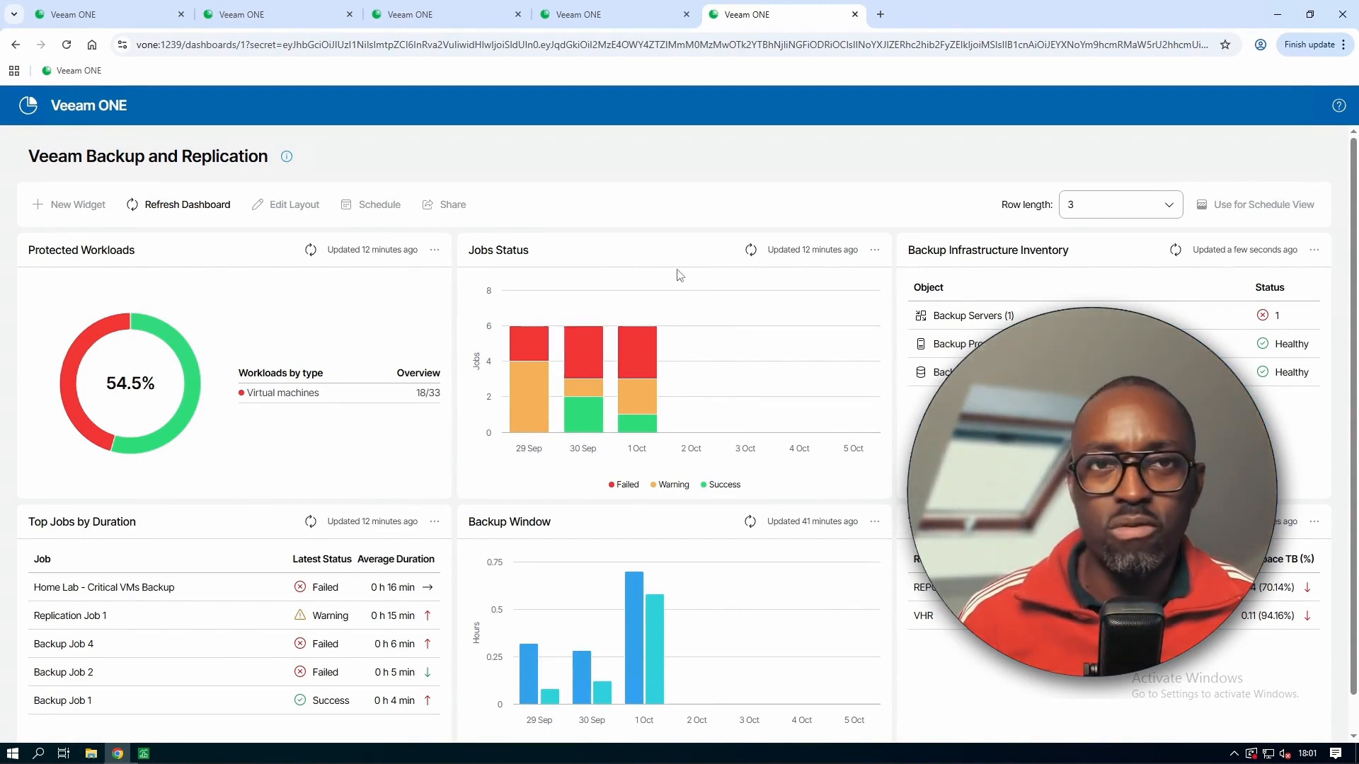
key("F11")
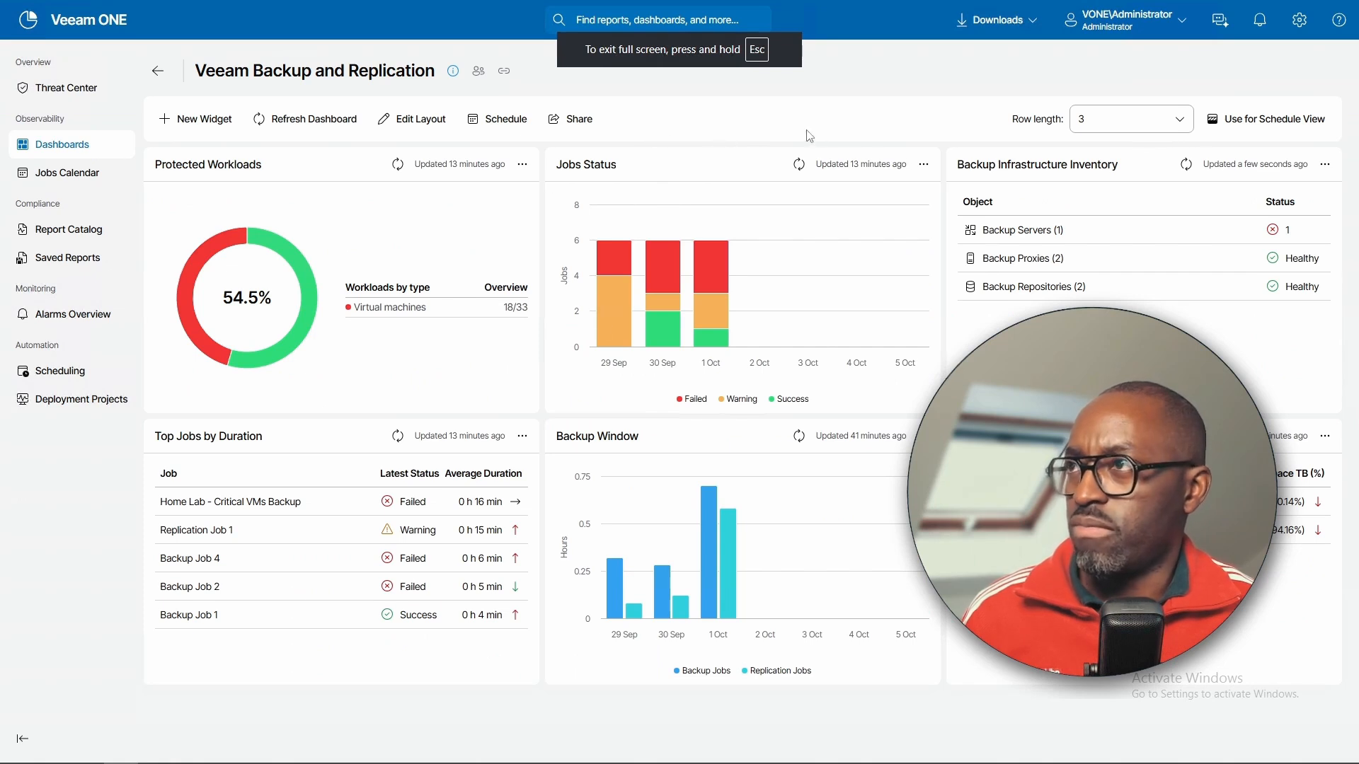
Open the Heatmap dashboard from the catalog, examine its repository and proxy widgets, and return to the catalog
left_click(157, 71)
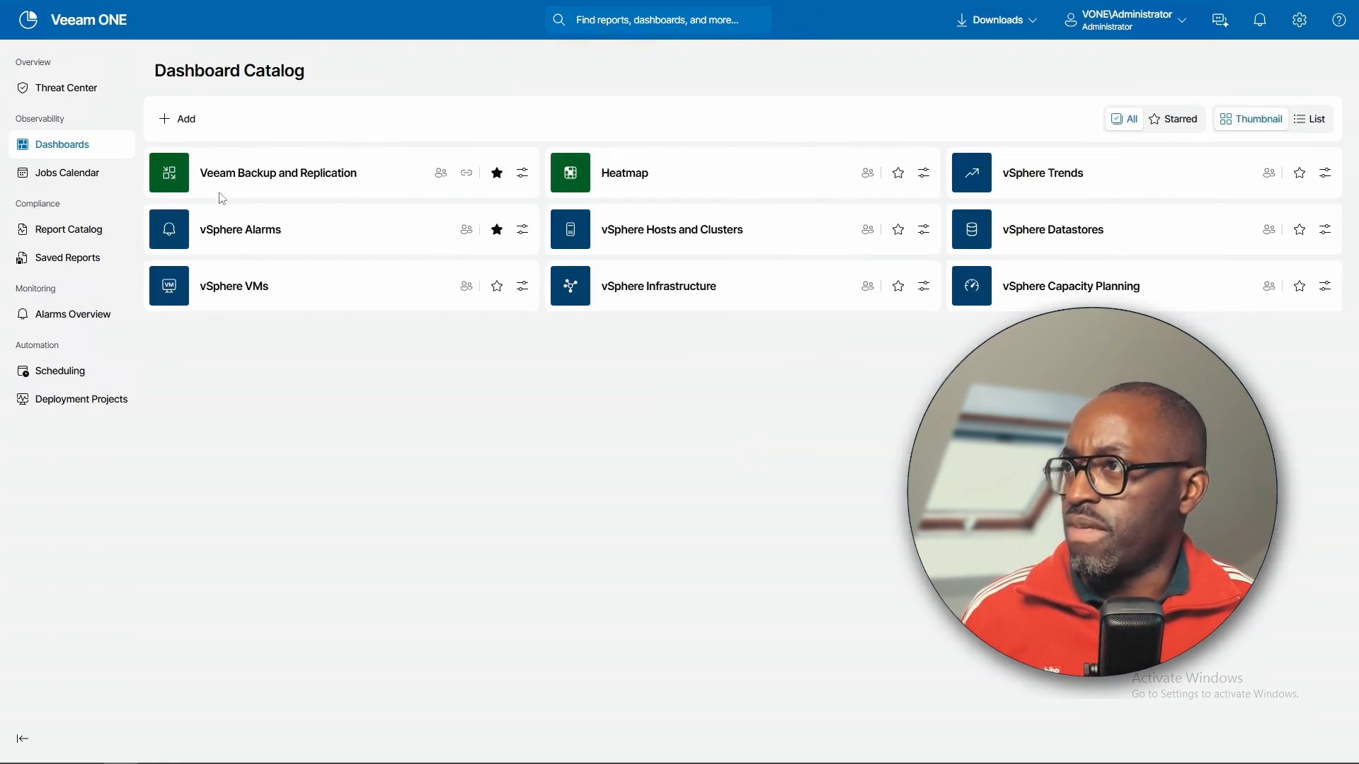
left_click(761, 179)
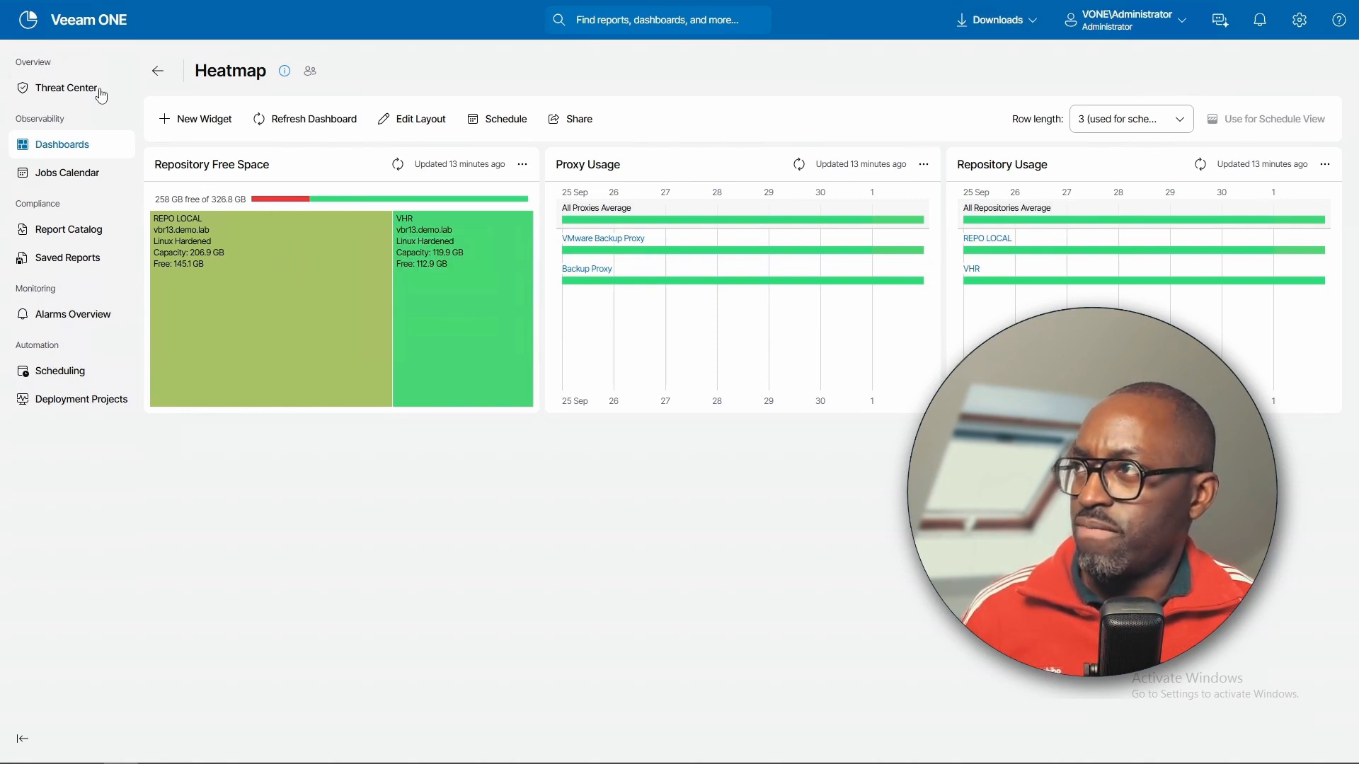
left_click(157, 70)
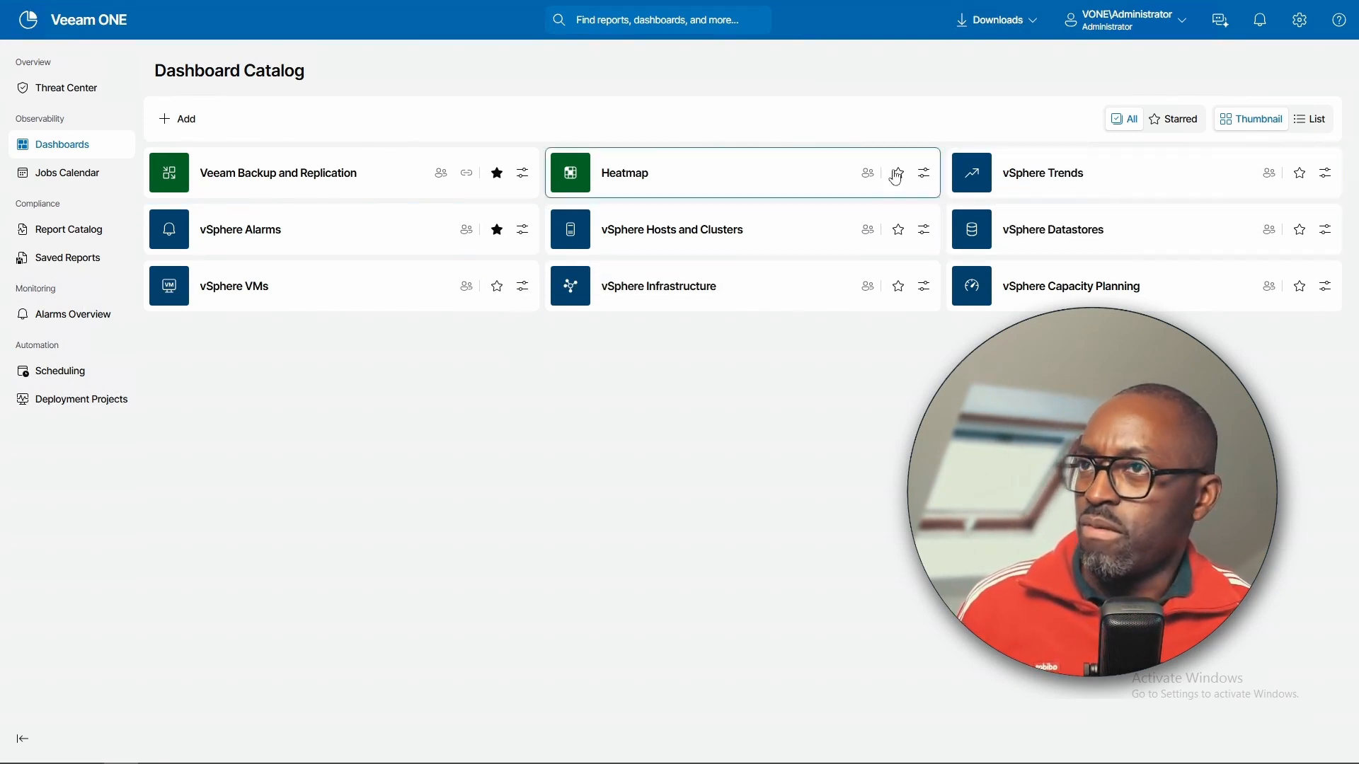
Open the vSphere Trends dashboard, examine its cluster usage and VMs Growth widgets, and return to the catalog
left_click(1019, 185)
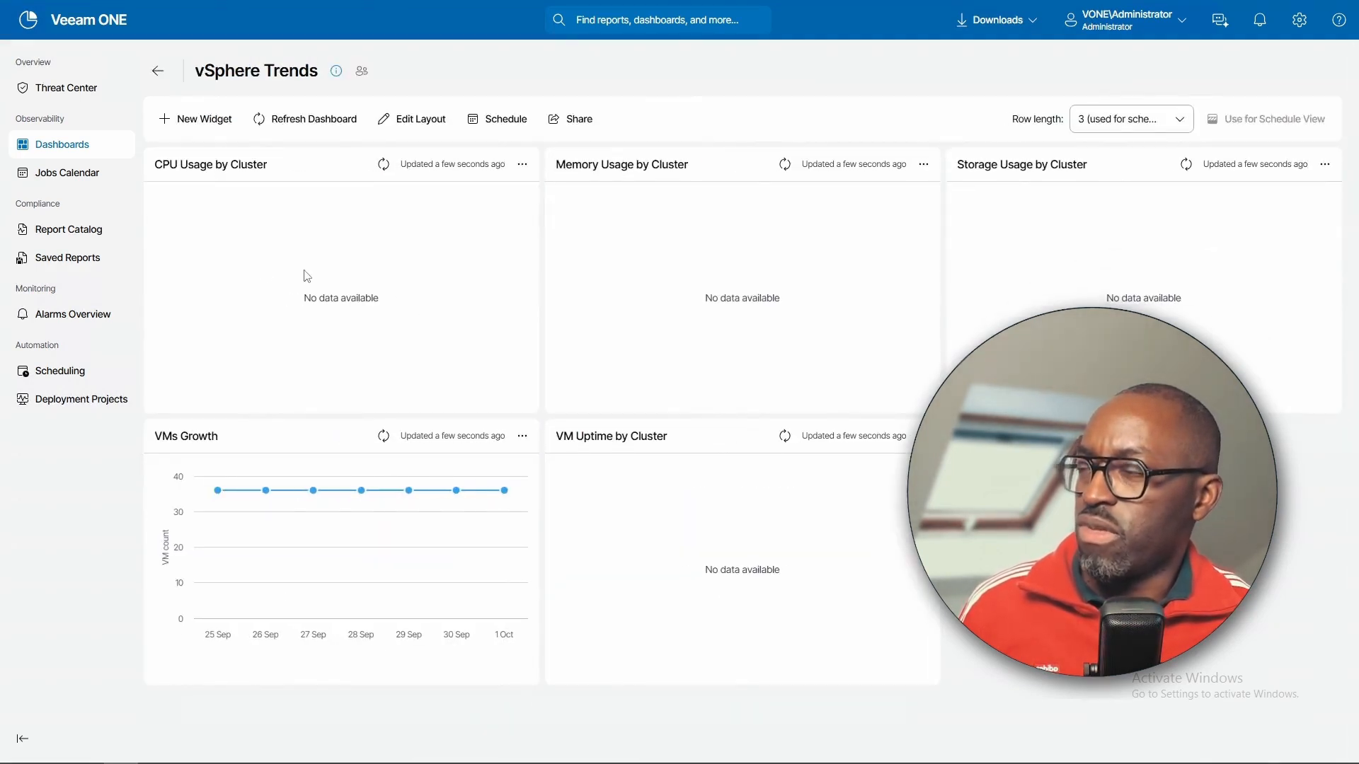
left_click_drag(177, 165, 248, 164)
left_click(554, 277)
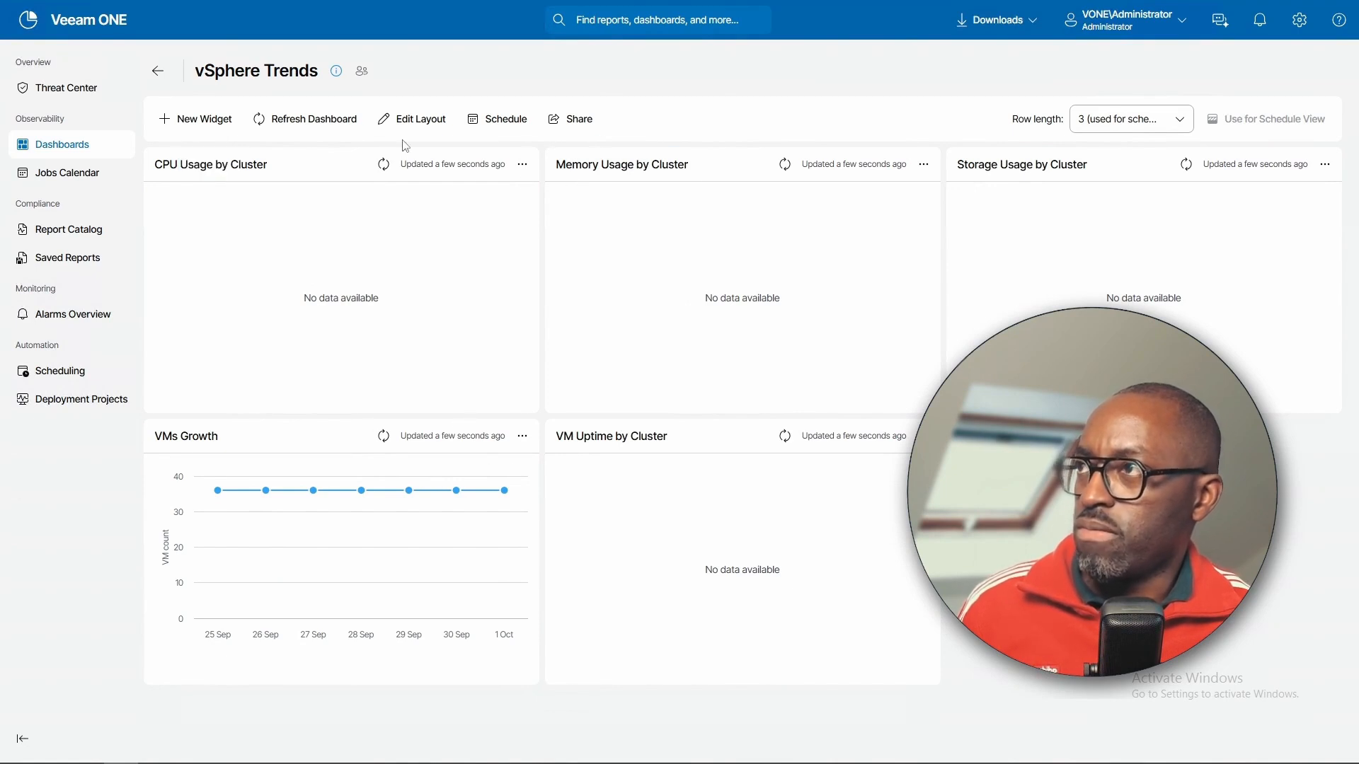
left_click(157, 71)
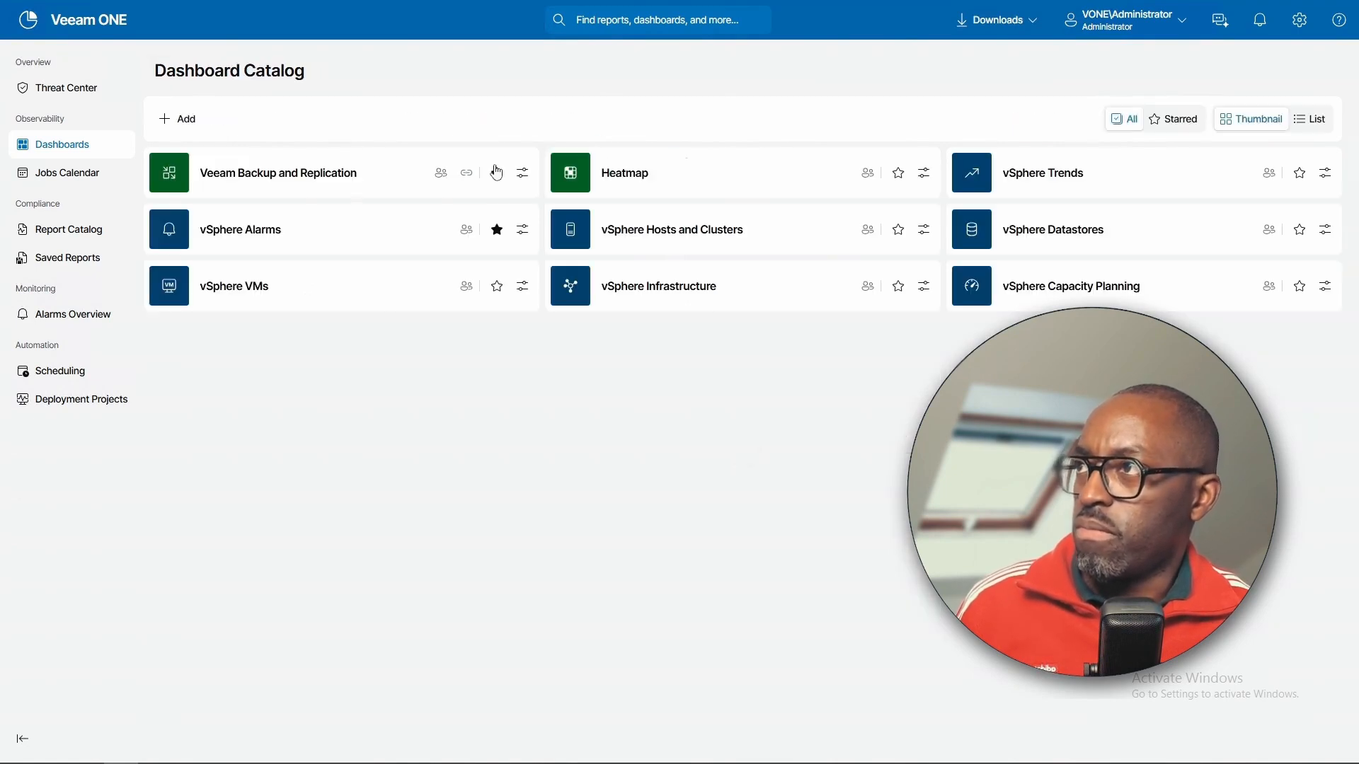
Open the vSphere Alarms dashboard, examine the object types in Object Status Overview, and return to the catalog
left_click(293, 242)
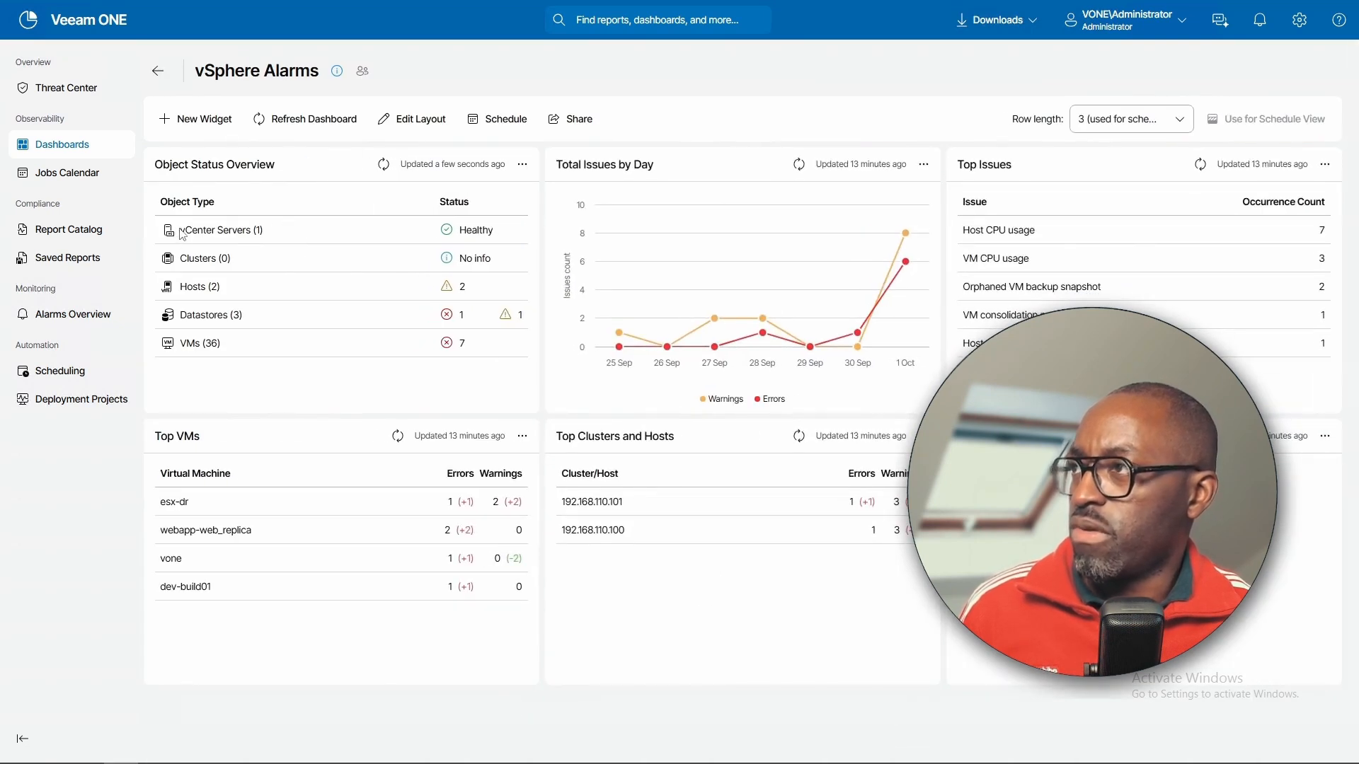
left_click_drag(180, 230, 262, 230)
left_click_drag(187, 259, 218, 258)
left_click(206, 285)
left_click_drag(178, 344, 212, 344)
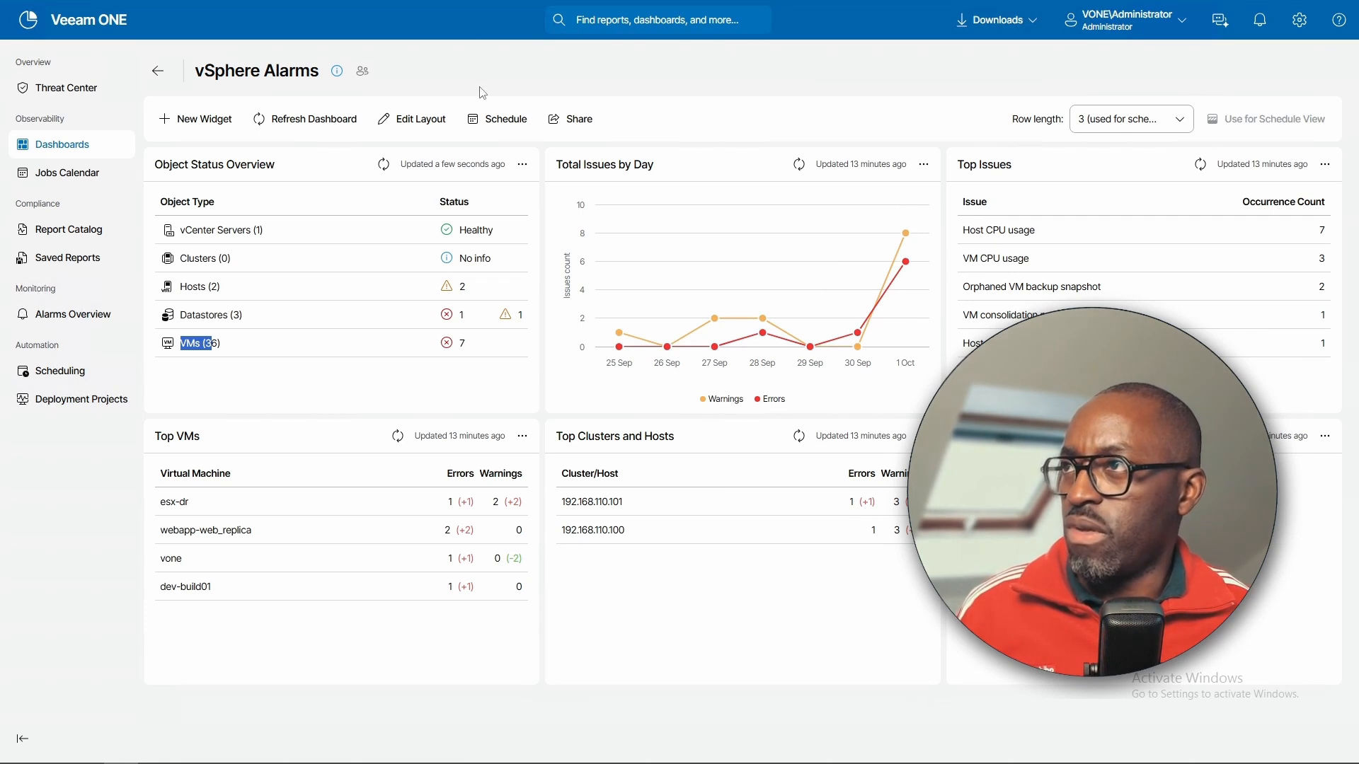
left_click(157, 71)
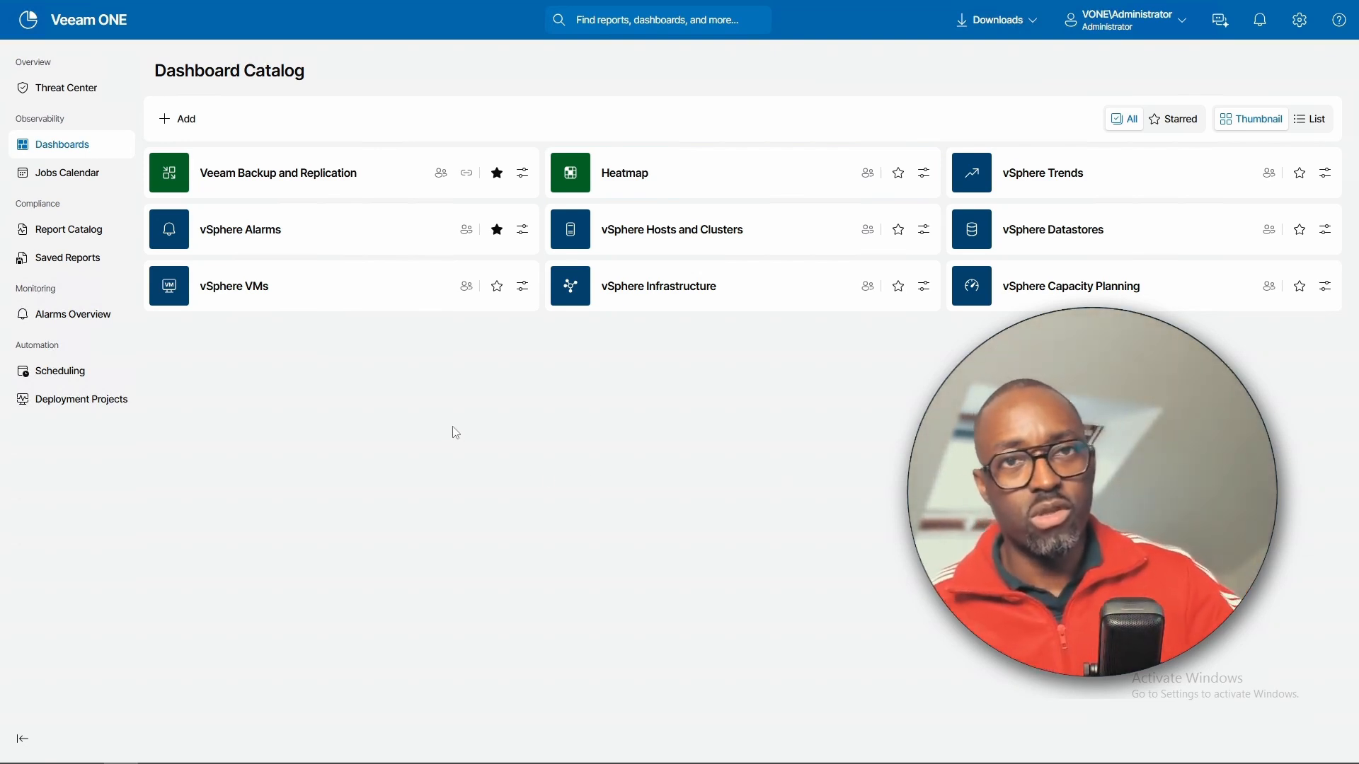
Add a new dashboard named "DASH for DSI" to the Dashboard Catalog
left_click(179, 120)
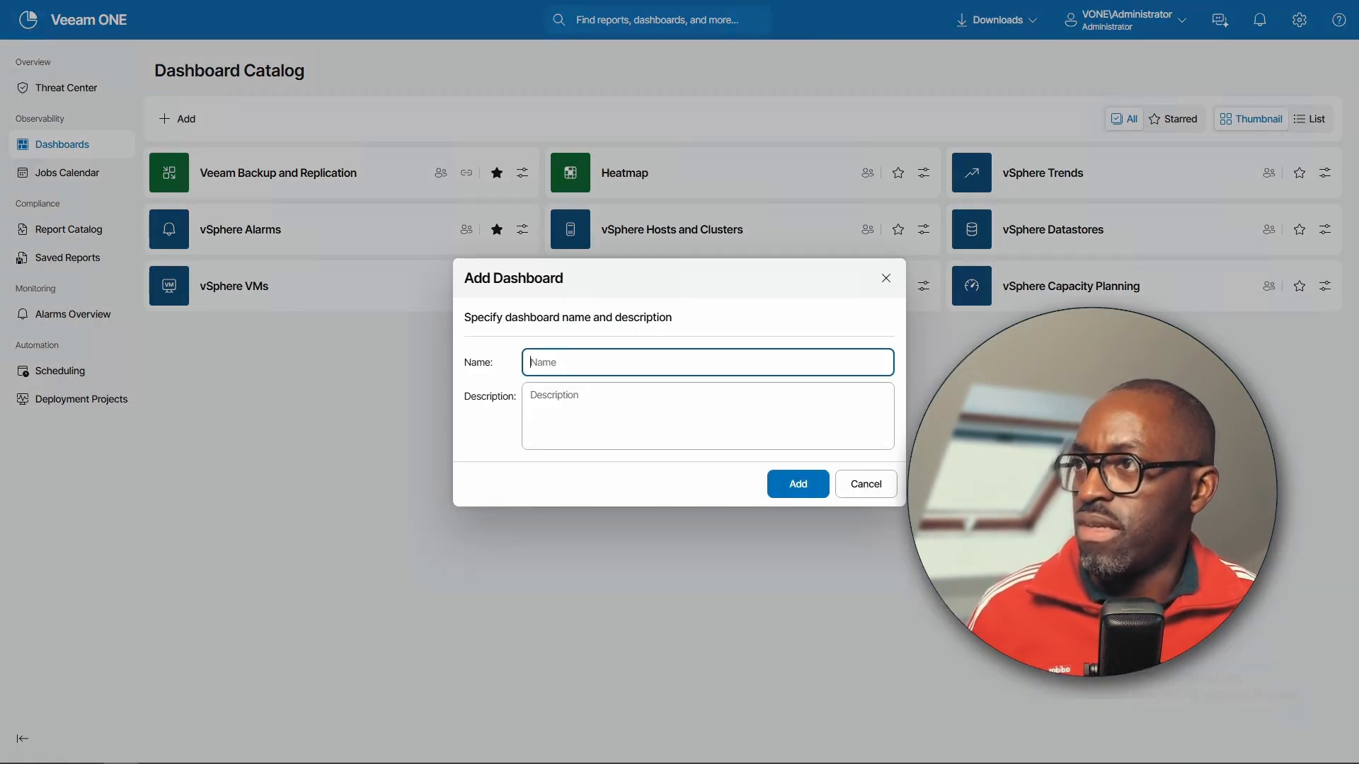
type("DASH for")
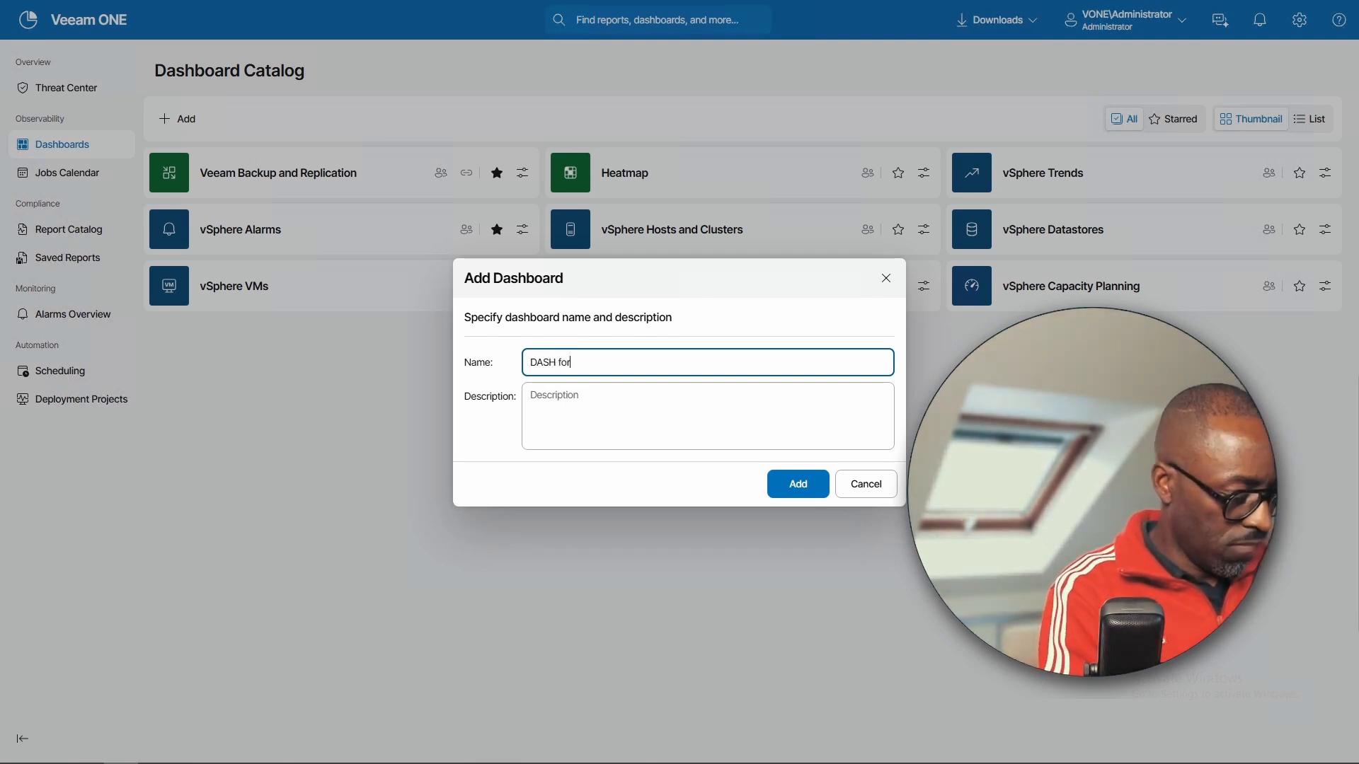
type(" DS")
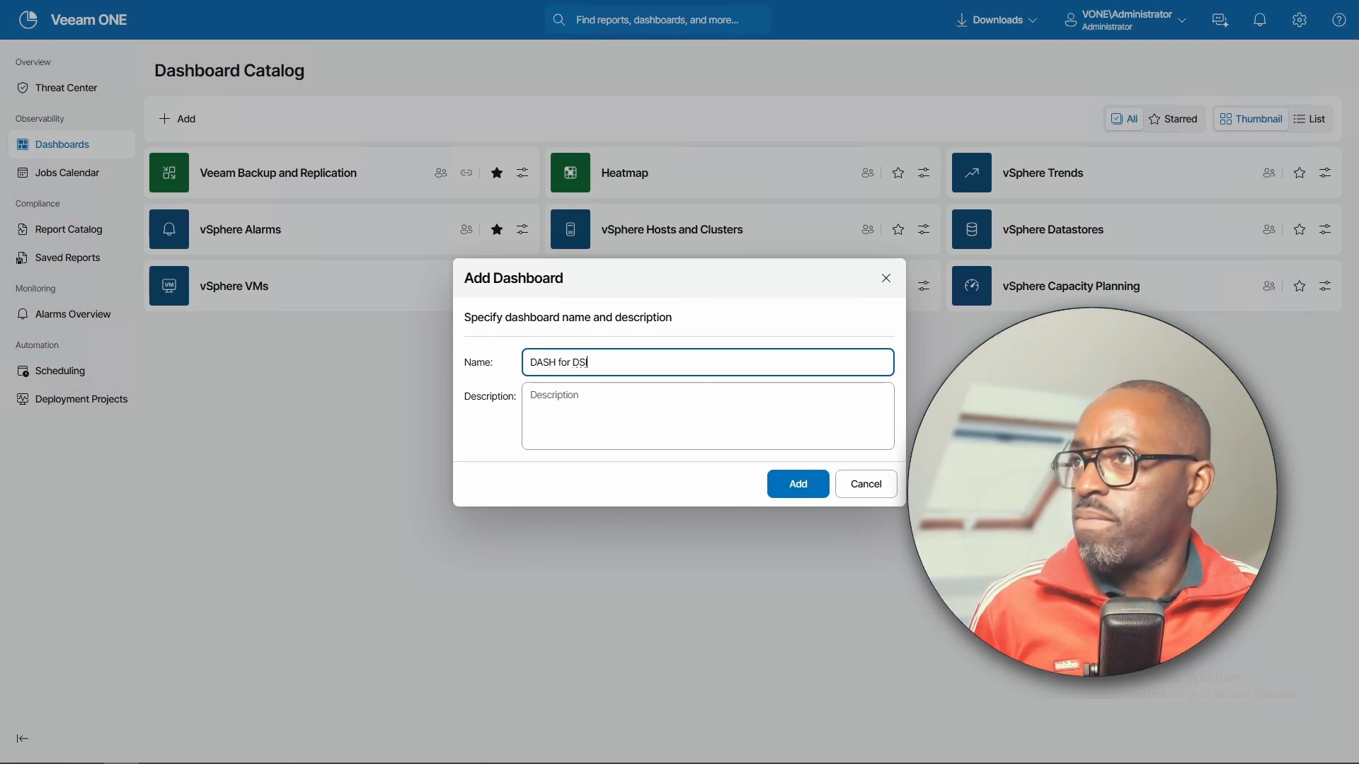
left_click(669, 425)
left_click(806, 491)
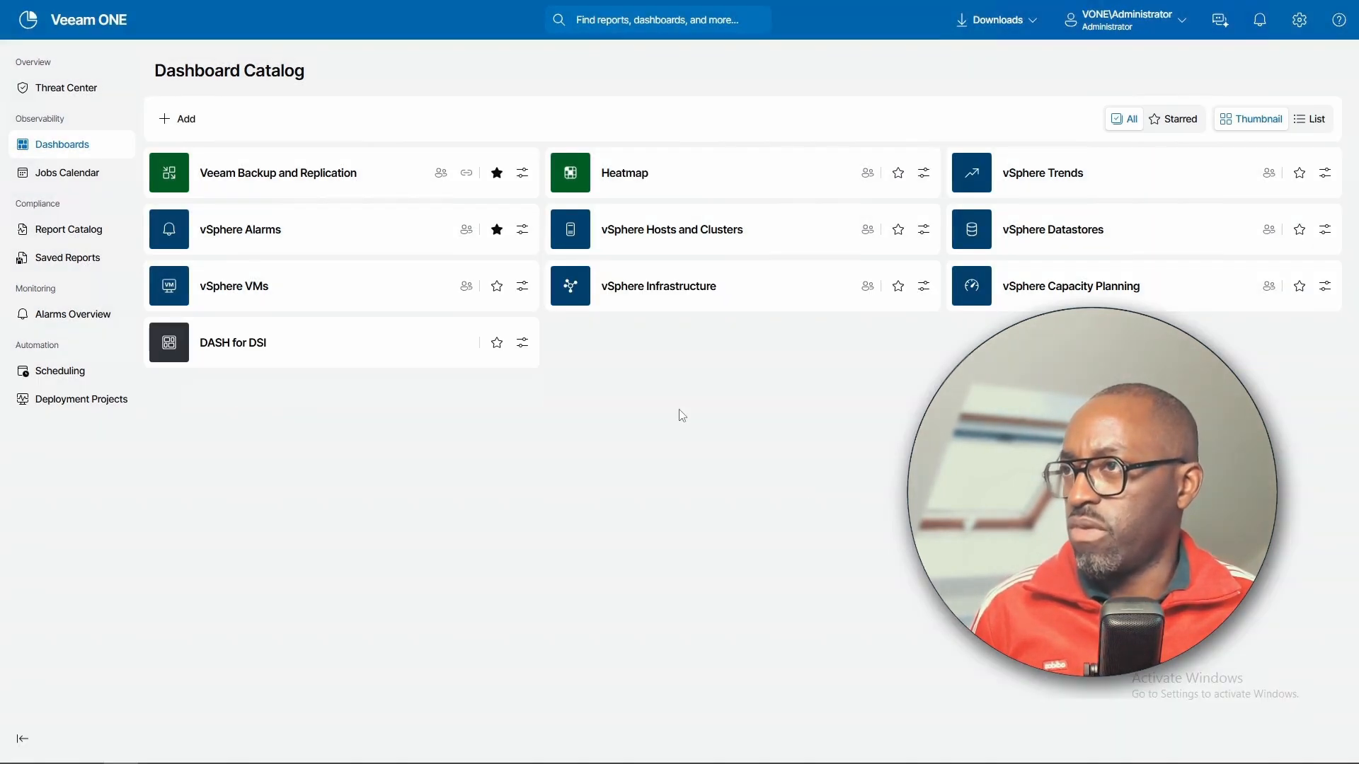
left_click(523, 343)
left_click(567, 403)
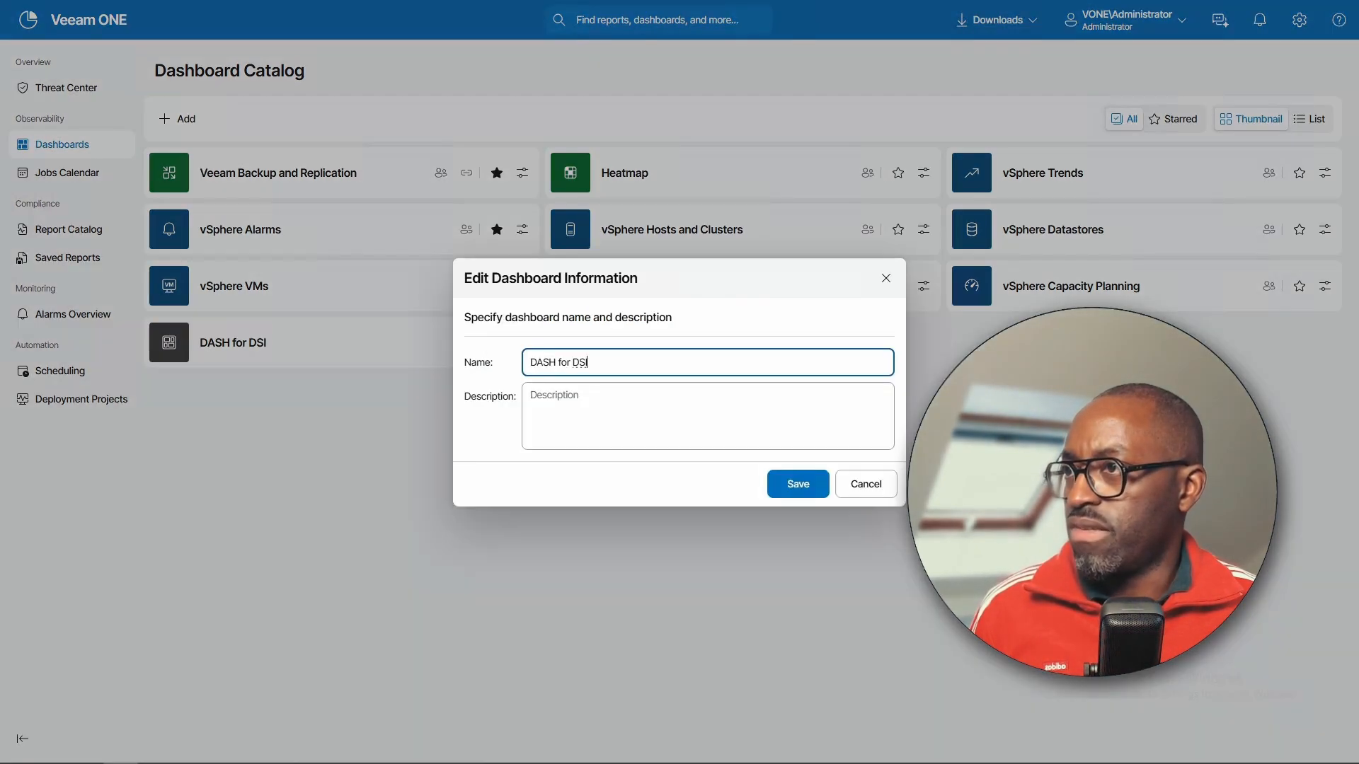
left_click(867, 484)
Change the DASH for DSI dashboard's appearance to orange with the connected-nodes icon and save it
left_click(523, 343)
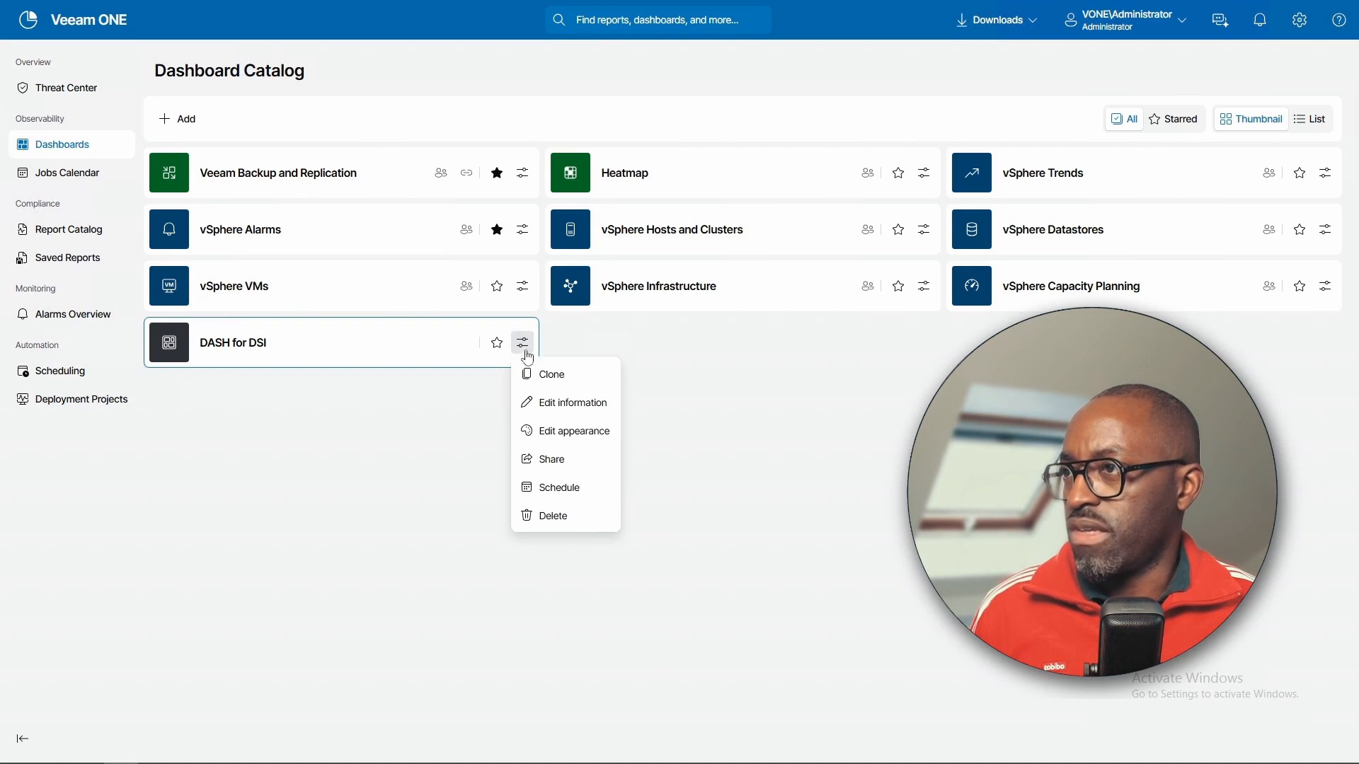
left_click(541, 430)
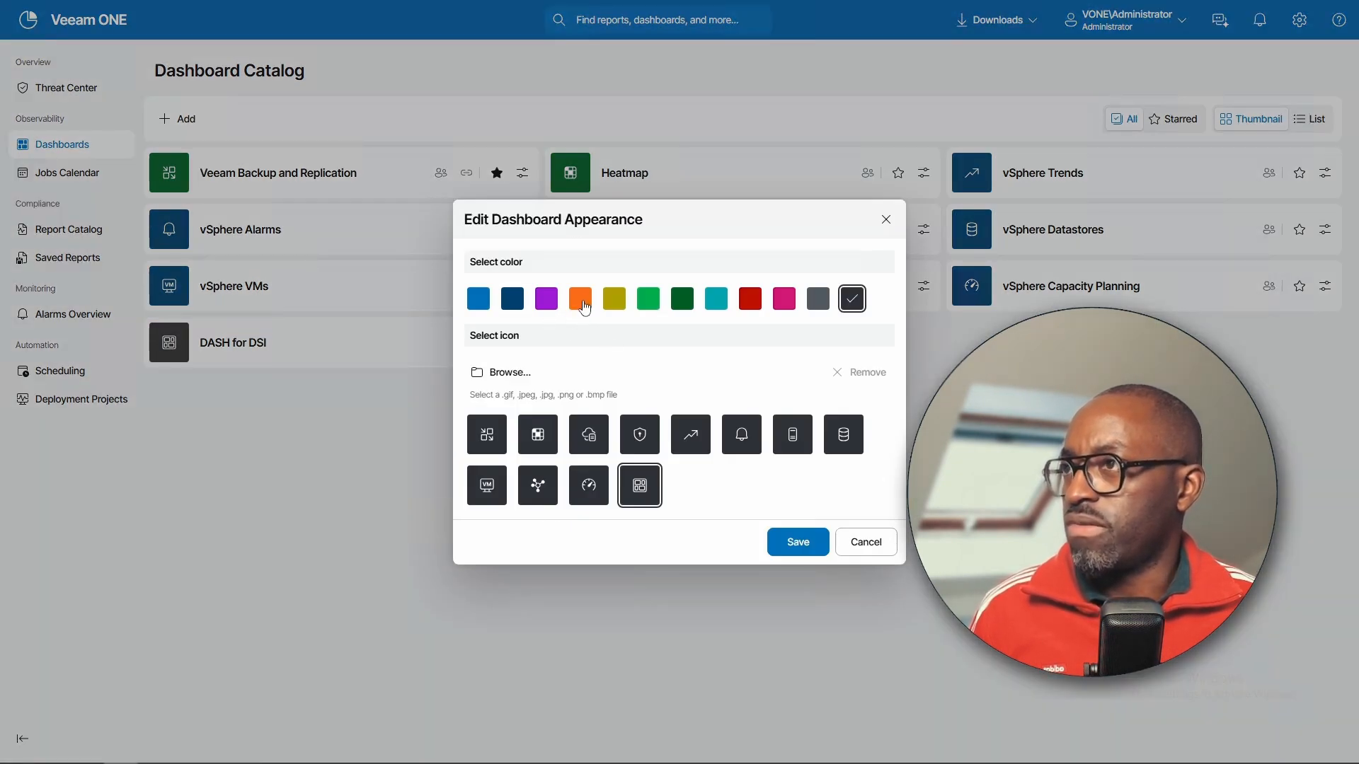
left_click(582, 301)
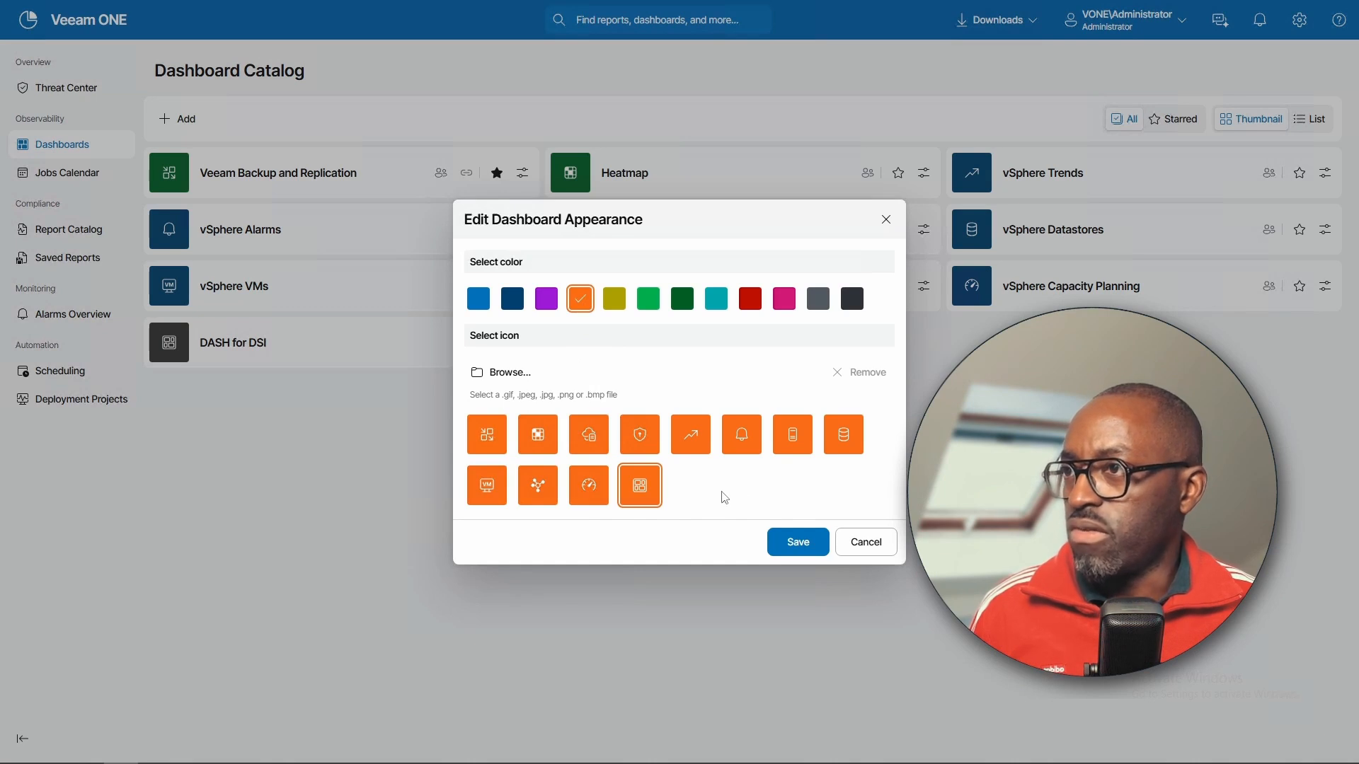
left_click(538, 494)
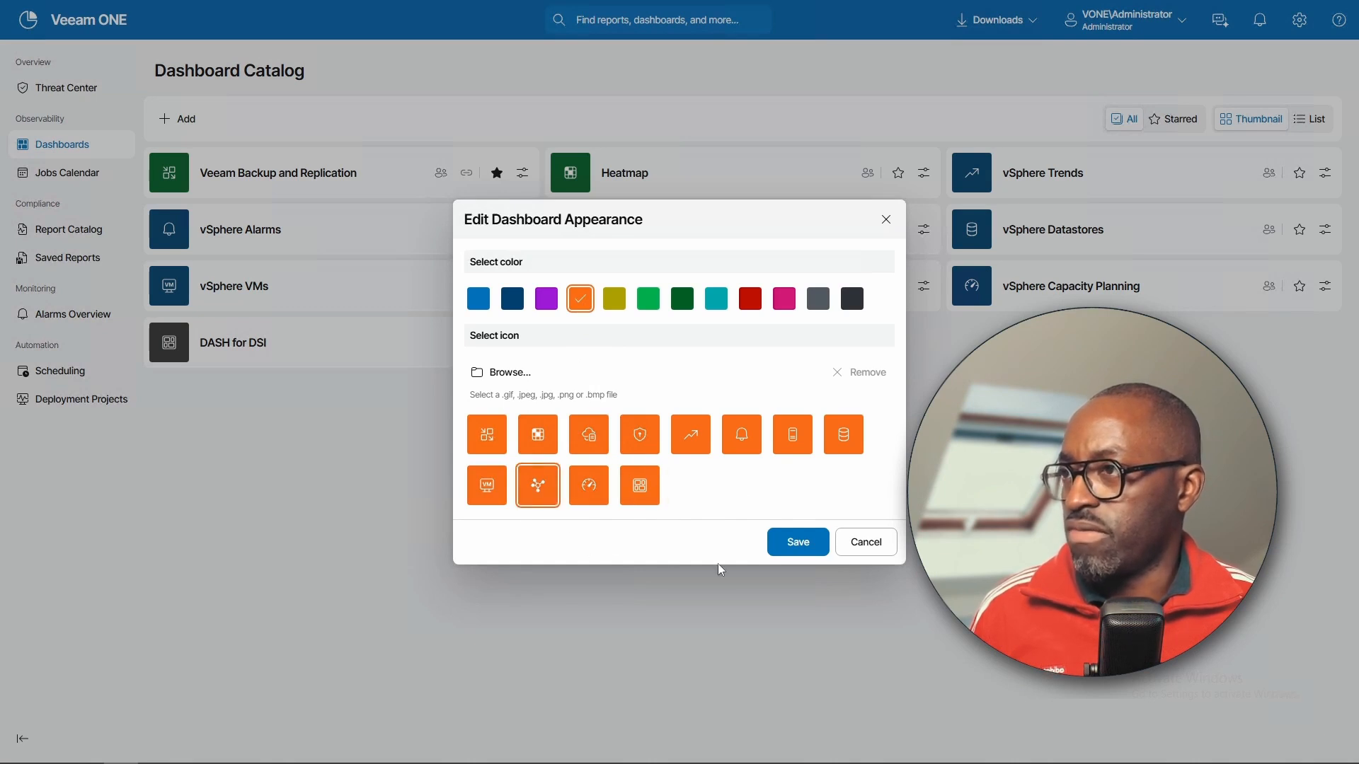
left_click(799, 544)
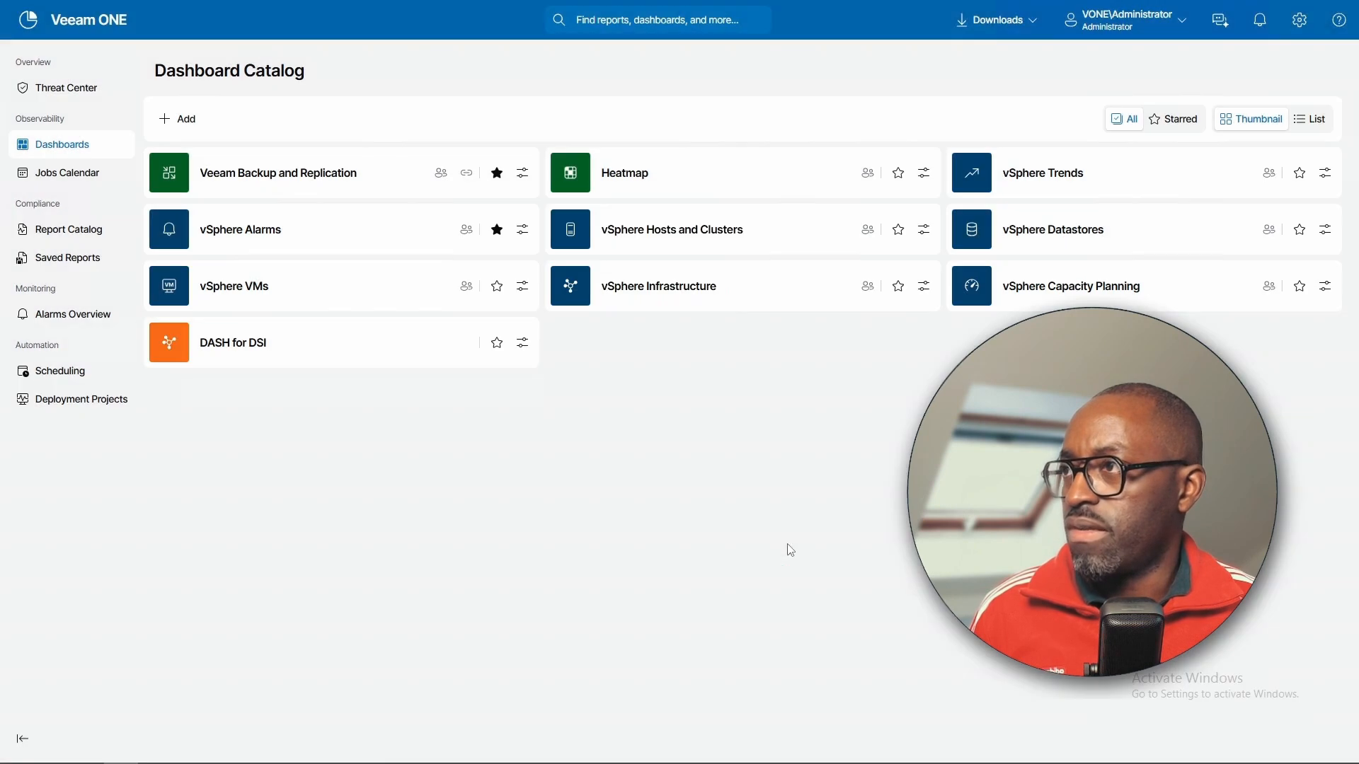
Star the DASH for DSI dashboard and save its orange connected-nodes appearance again
left_click(497, 343)
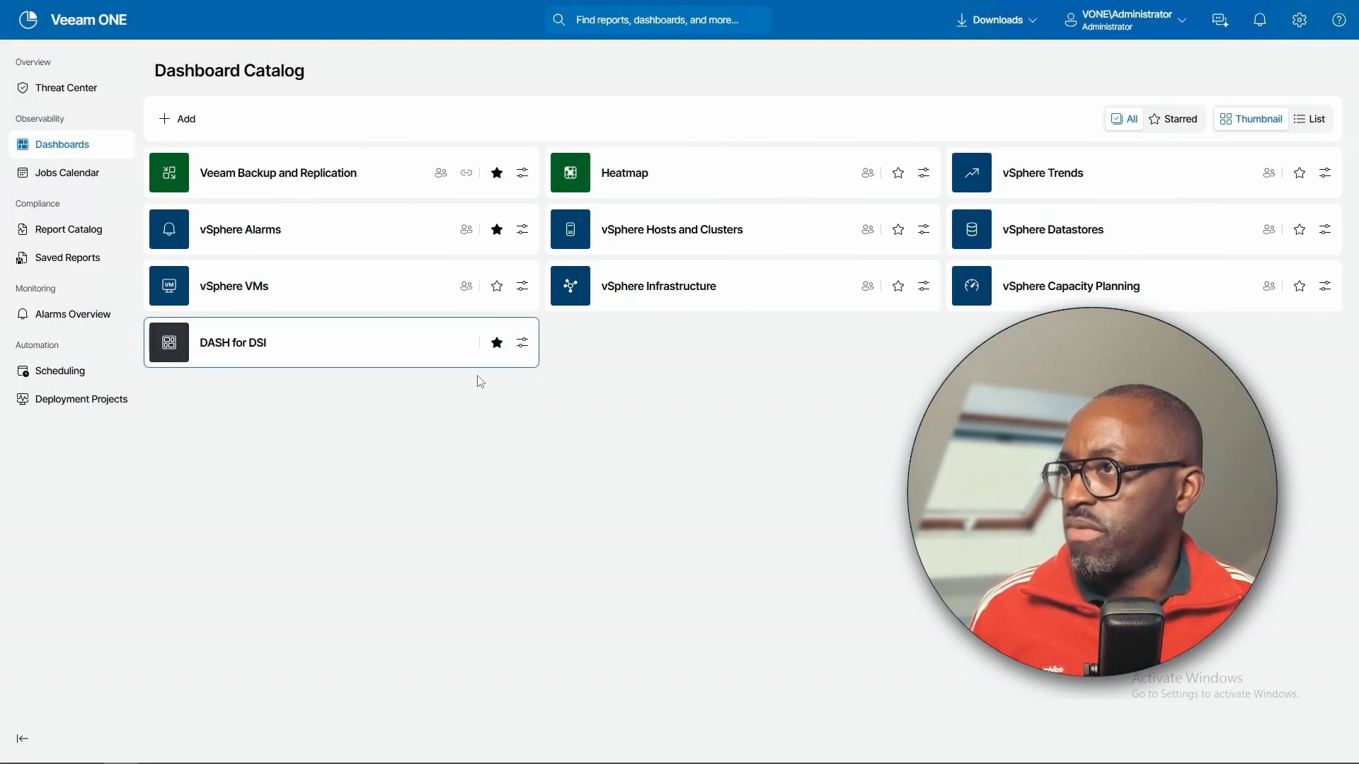
left_click(521, 344)
left_click(545, 437)
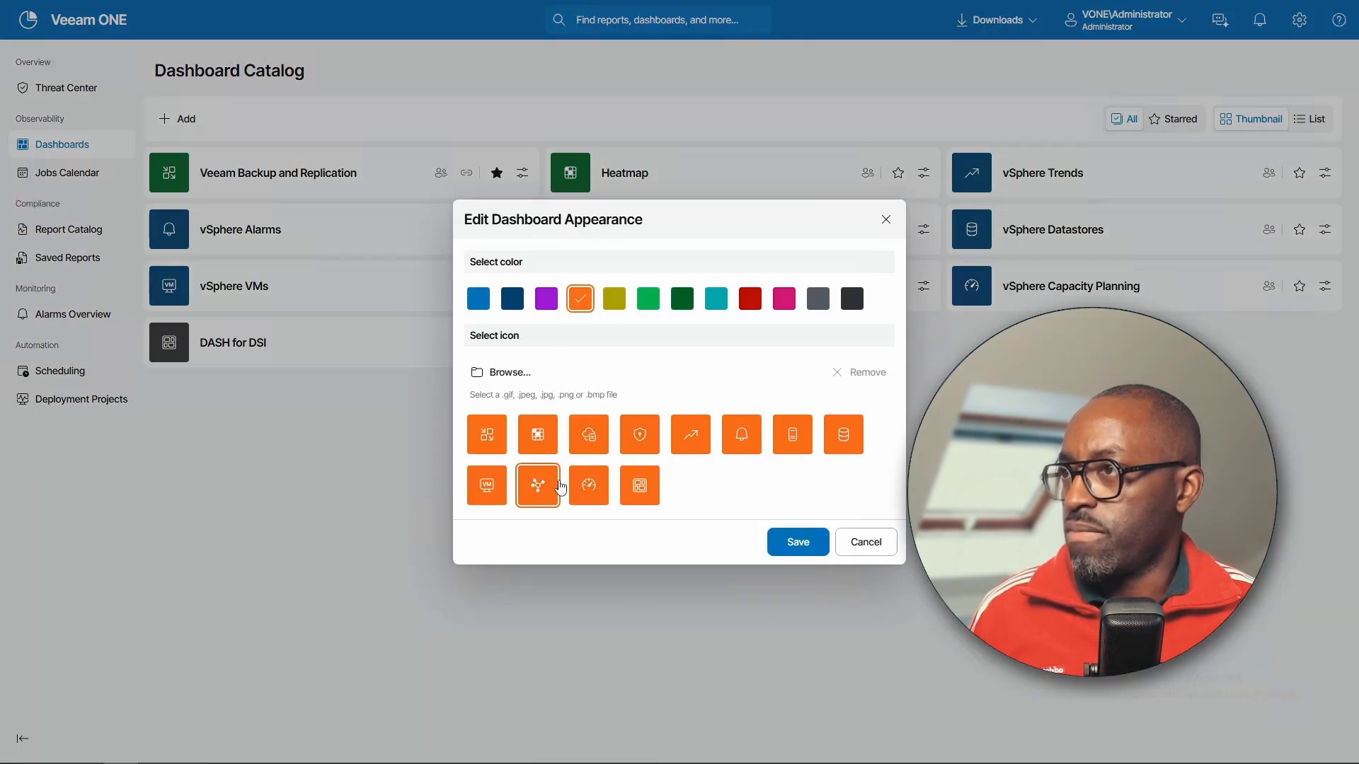
left_click(784, 545)
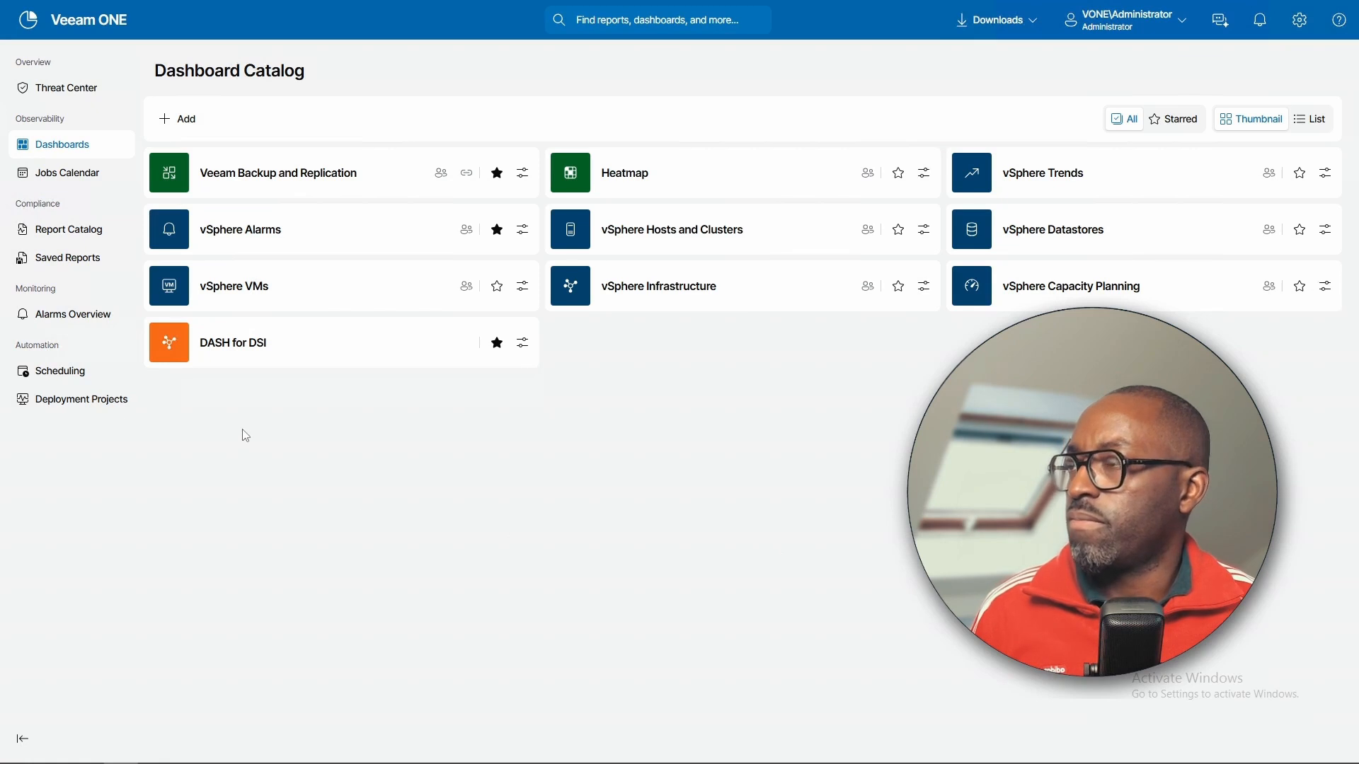
Start a new widget on the DASH for DSI dashboard and browse the Heatmap and Veeam Backup and Replication widget packs
left_click(232, 351)
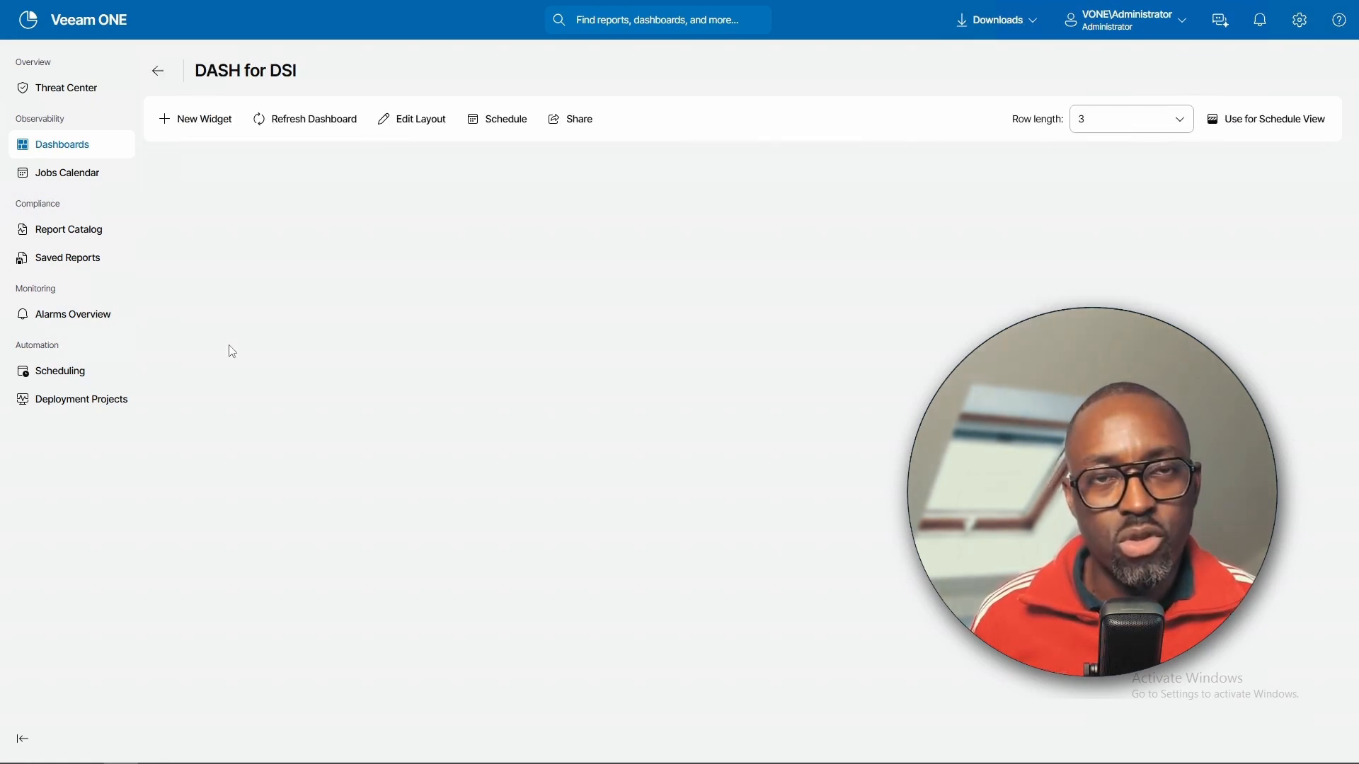
left_click(187, 122)
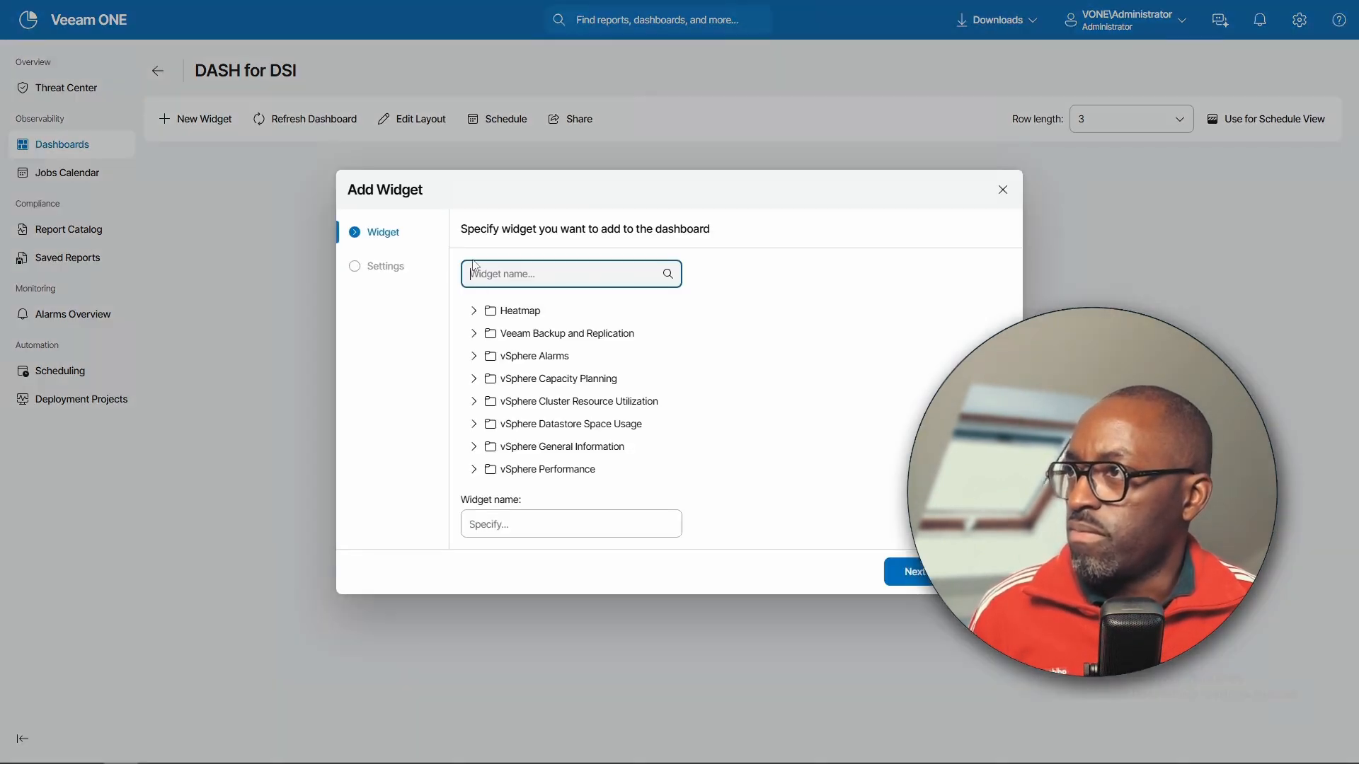
left_click(473, 312)
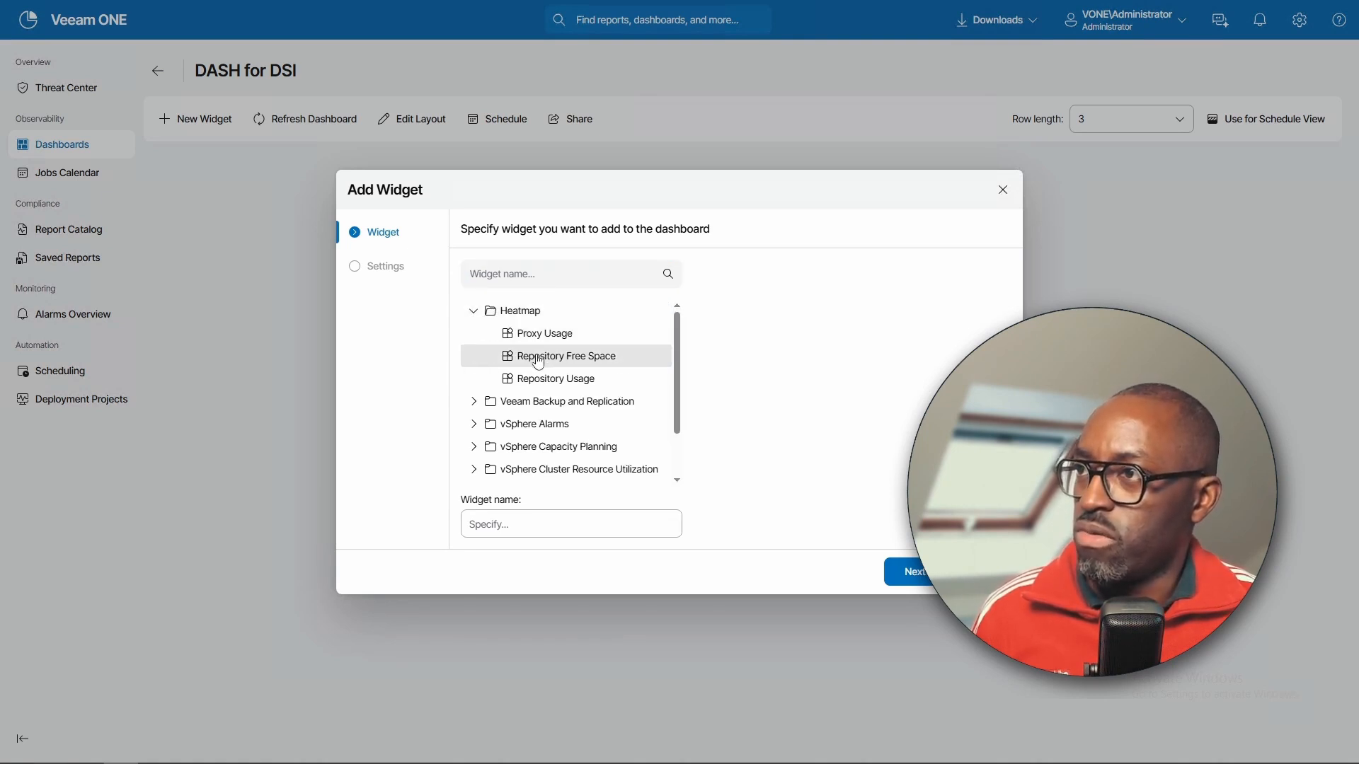
left_click(473, 312)
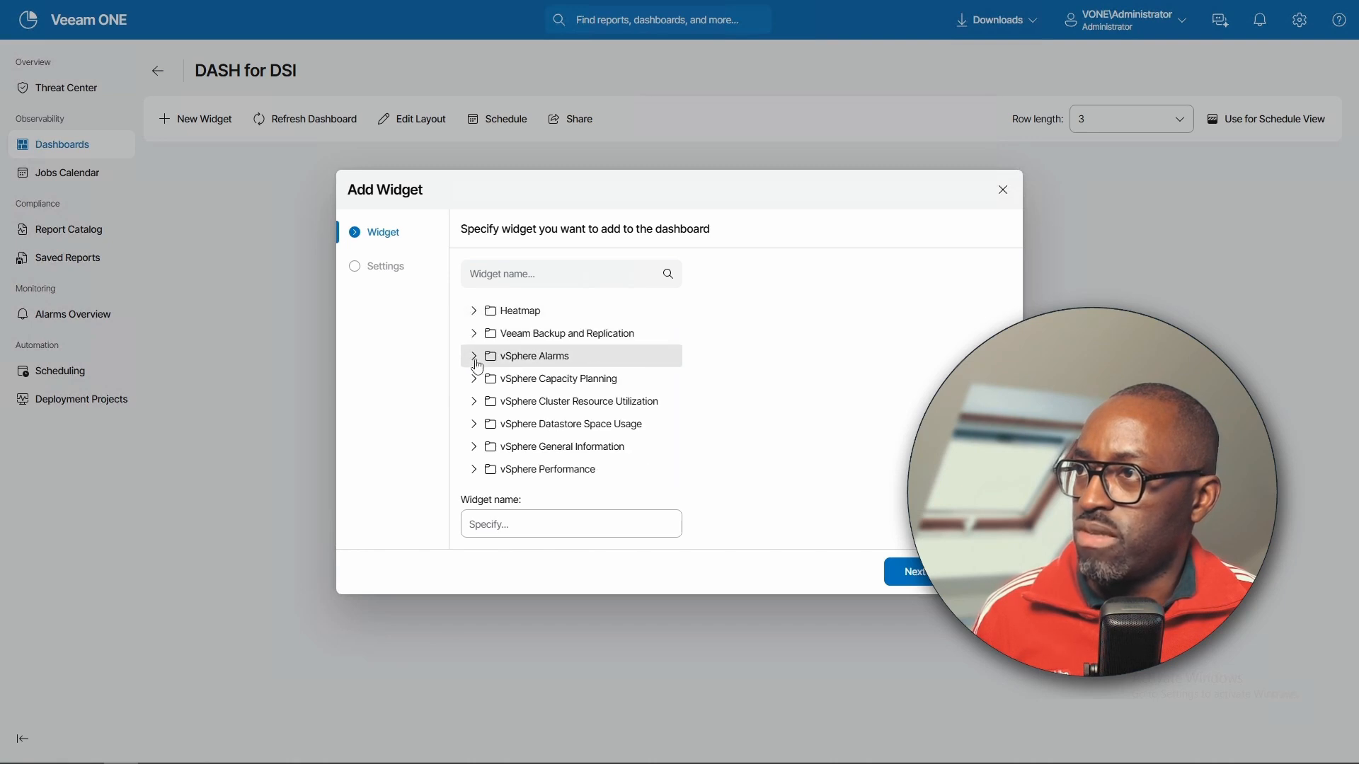
left_click(475, 335)
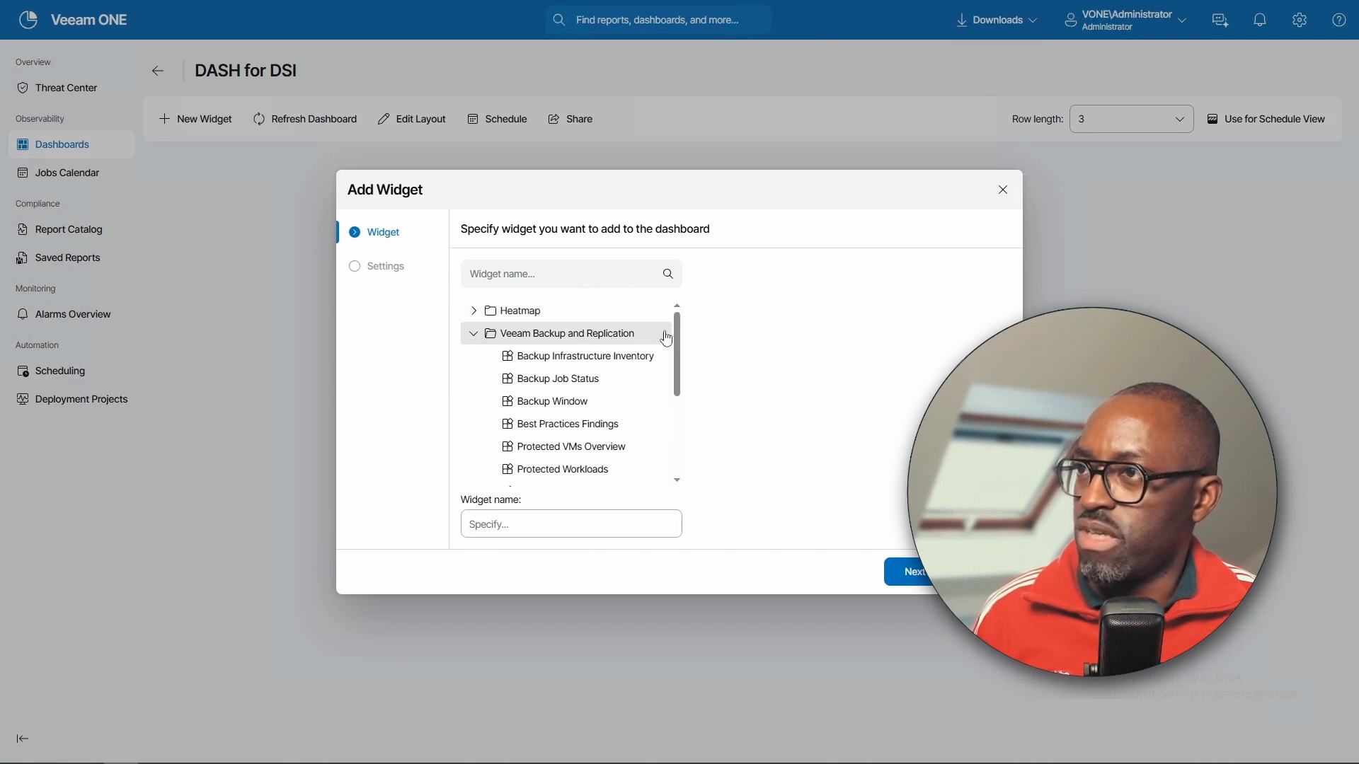
scroll(659, 344, "down", 2)
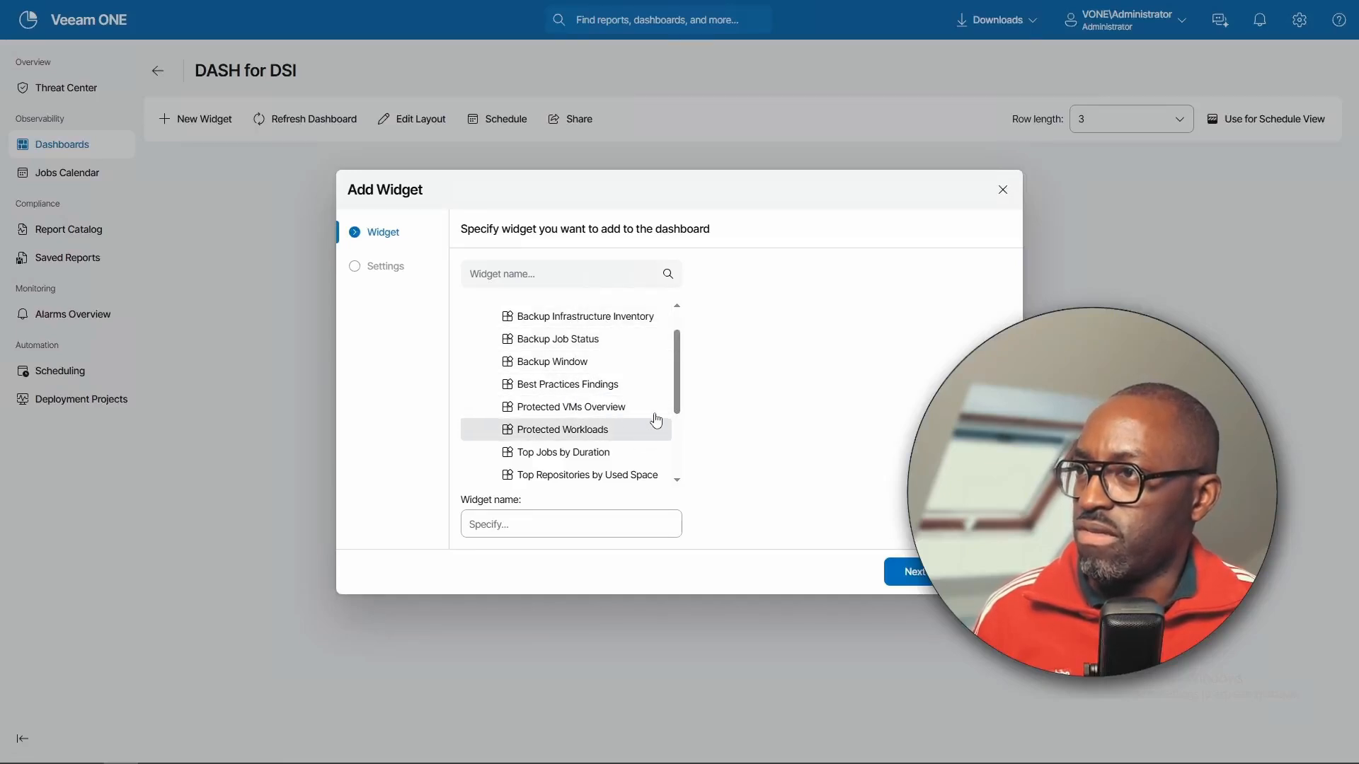
left_click_drag(676, 382, 678, 442)
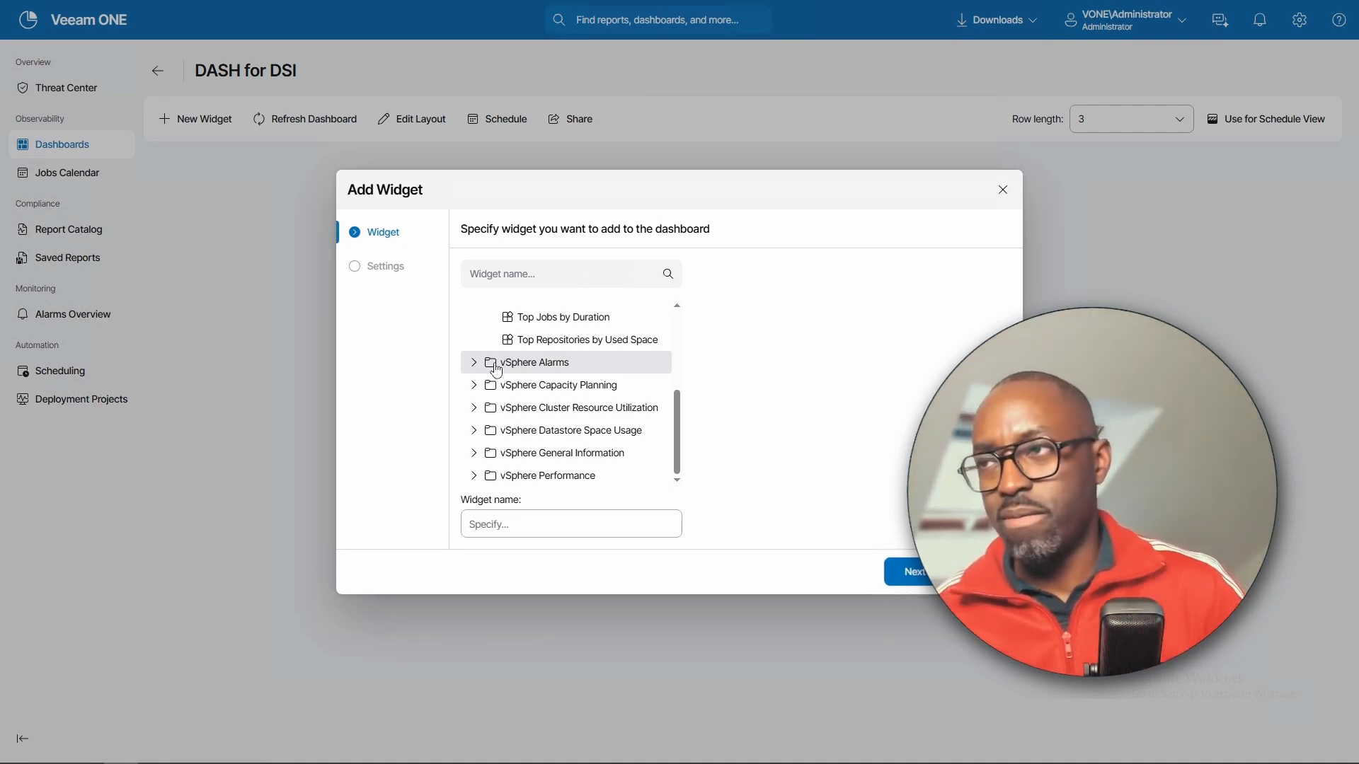
left_click_drag(676, 405, 678, 327)
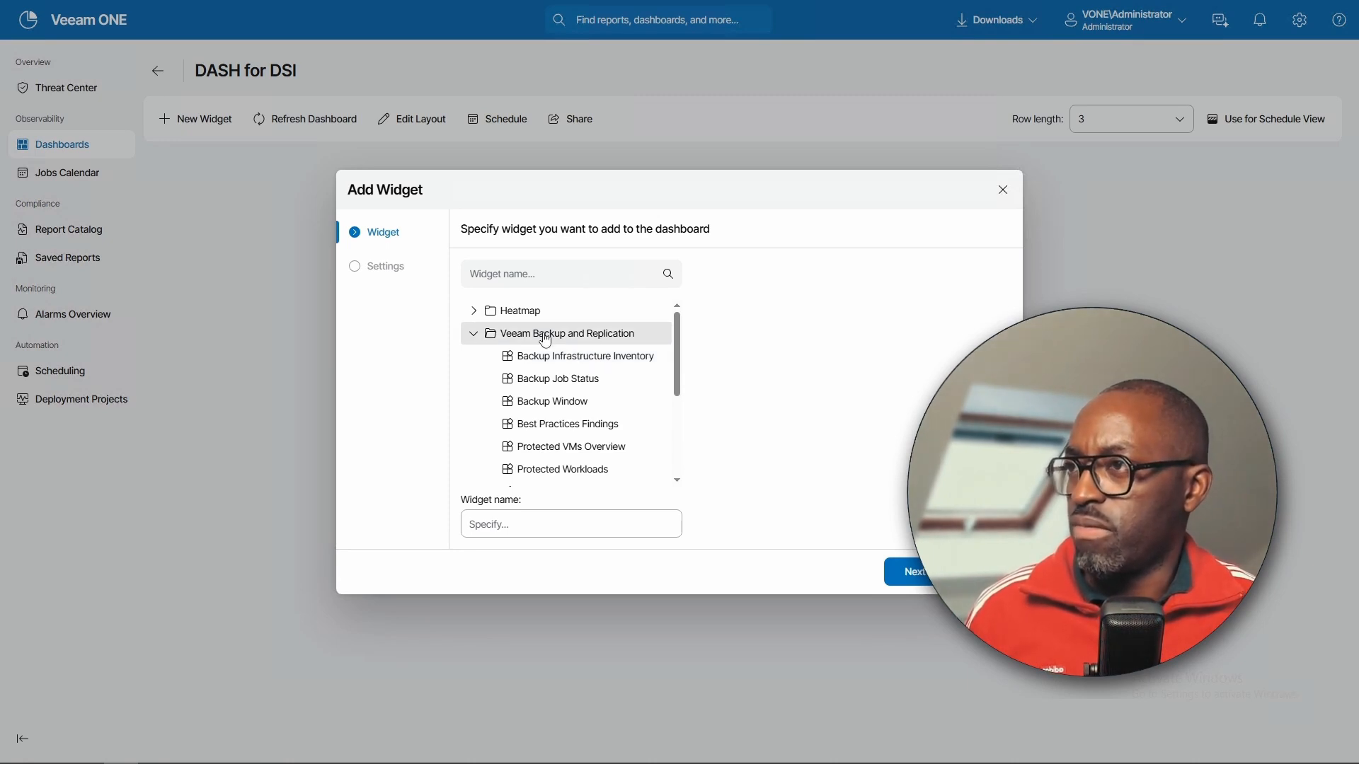
Preview the Veeam Backup and Replication widgets, from Backup Infrastructure Inventory through Top Repositories by Used Space
left_click(548, 365)
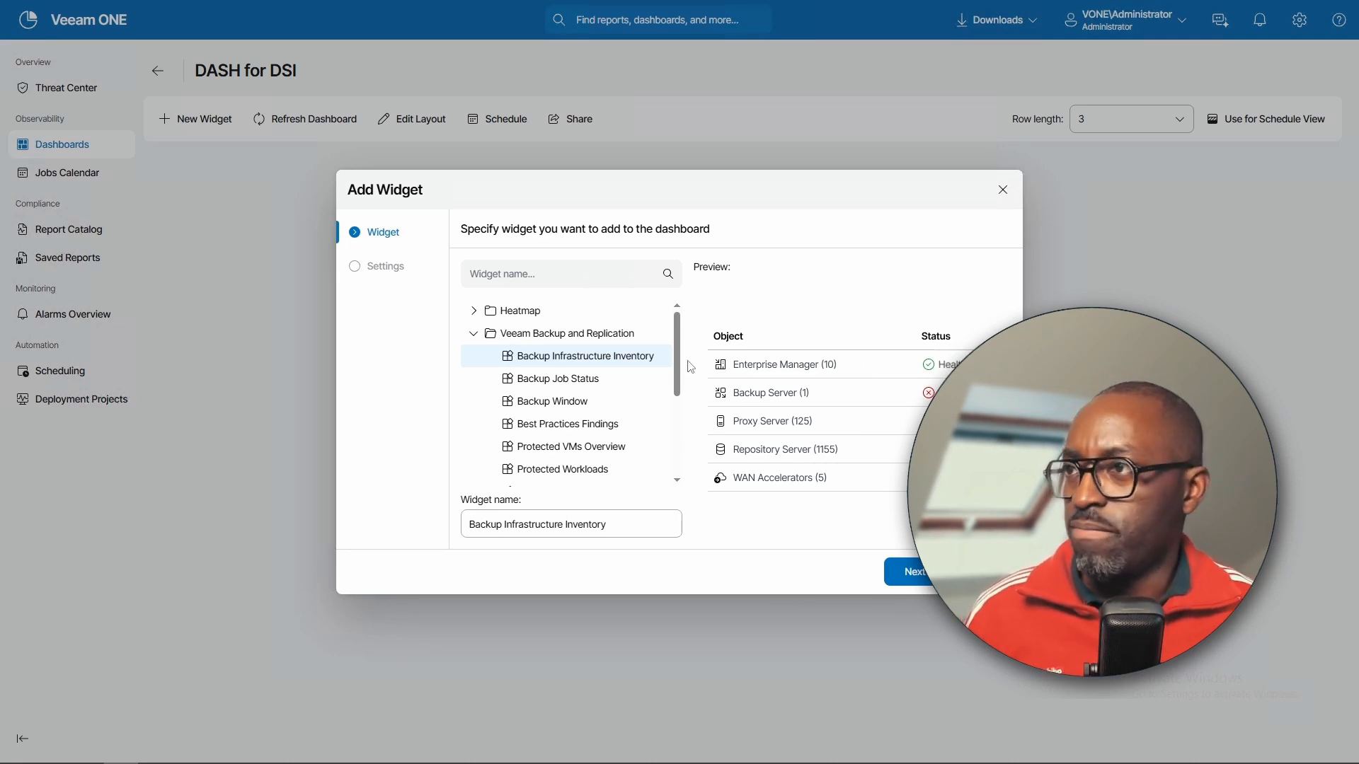
left_click(566, 378)
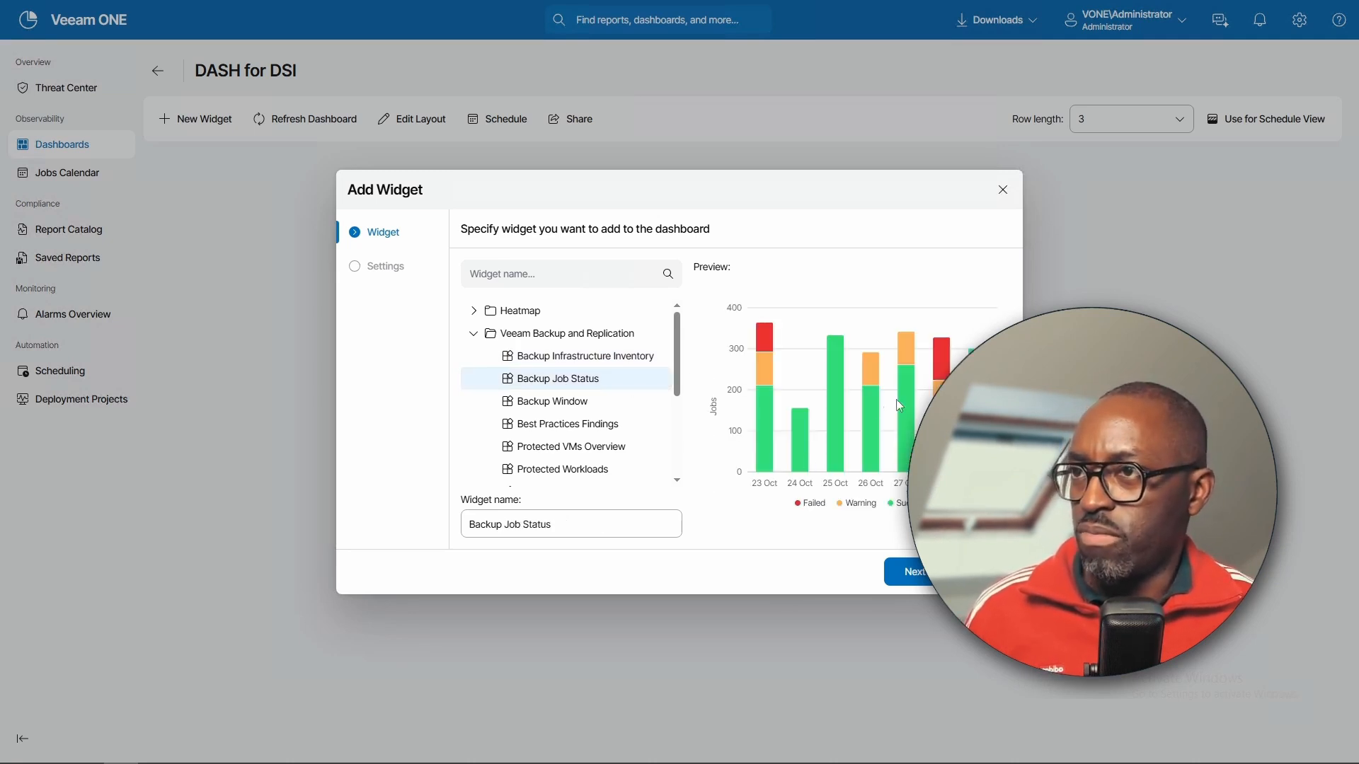
left_click(574, 405)
left_click(542, 428)
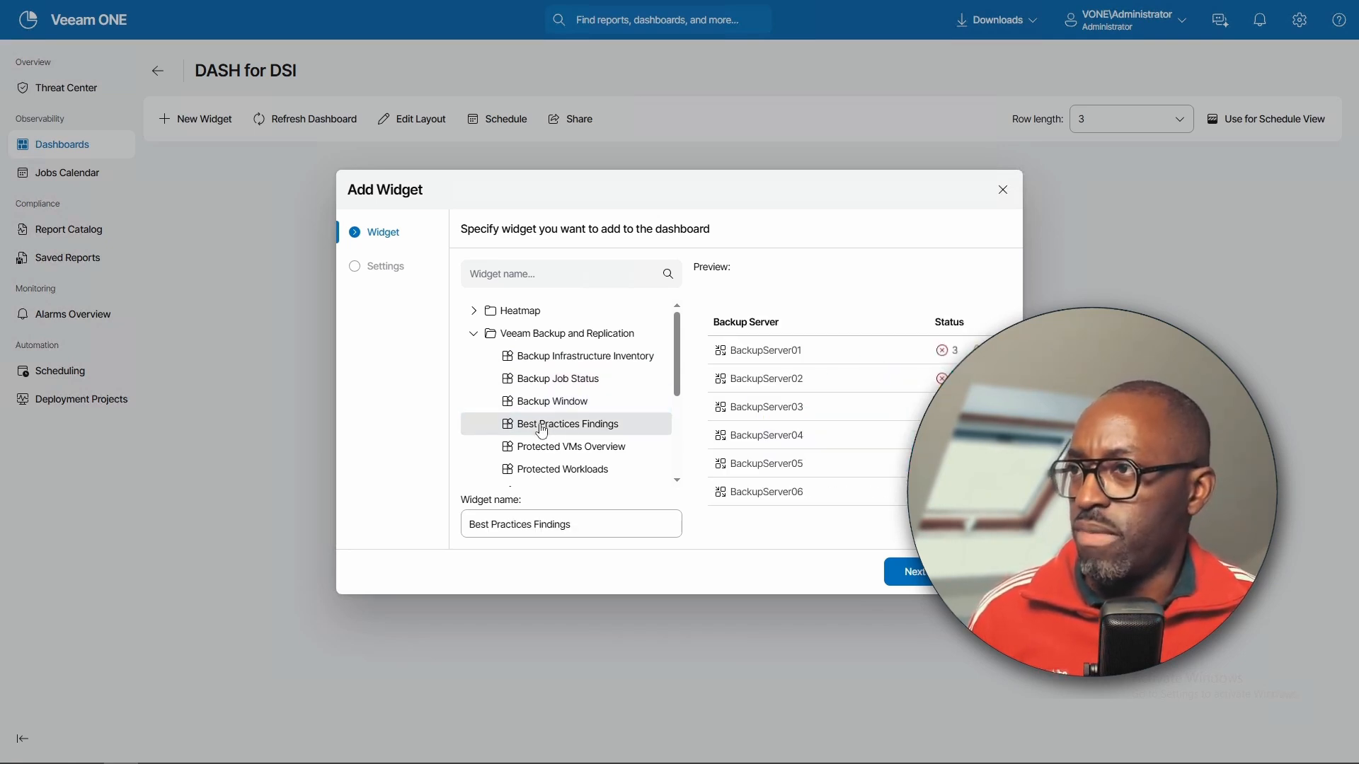
left_click(587, 446)
scroll(602, 446, "down", 1)
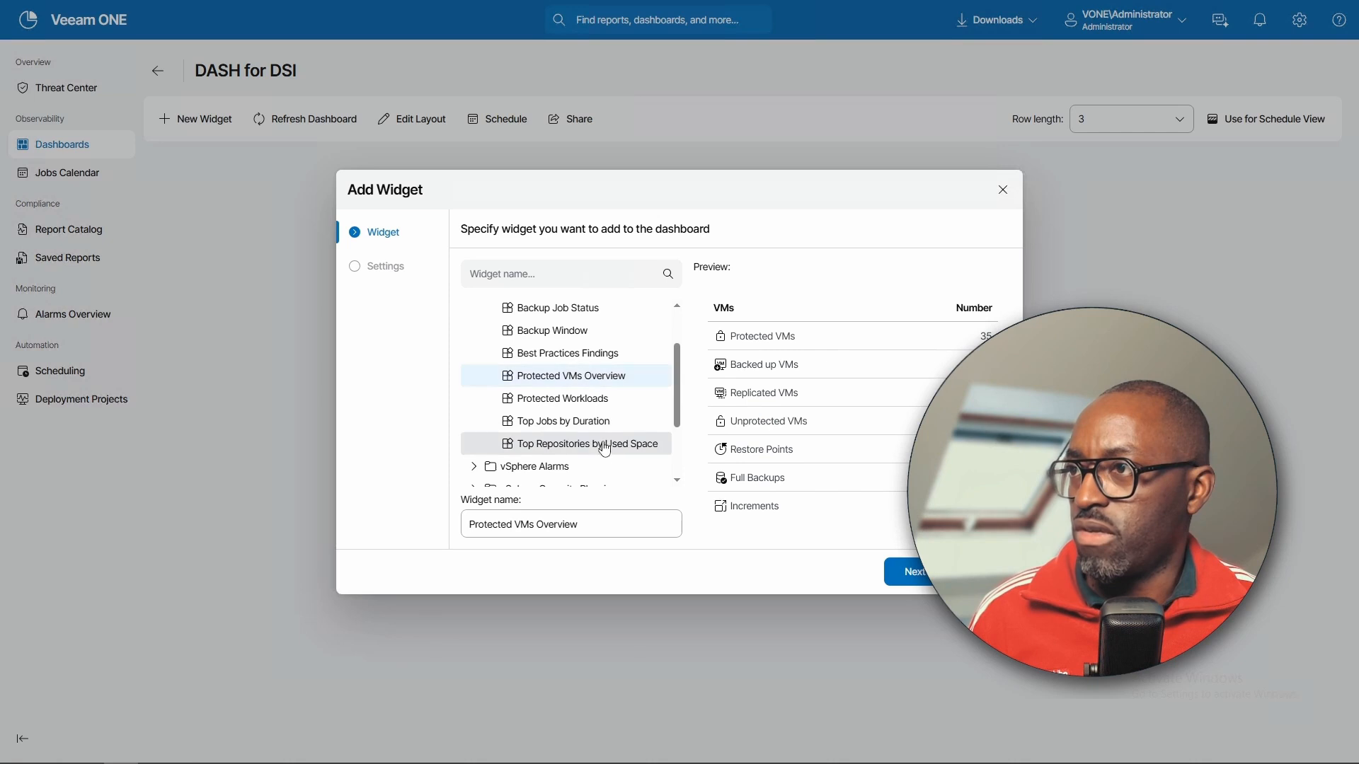
left_click(570, 400)
left_click(566, 423)
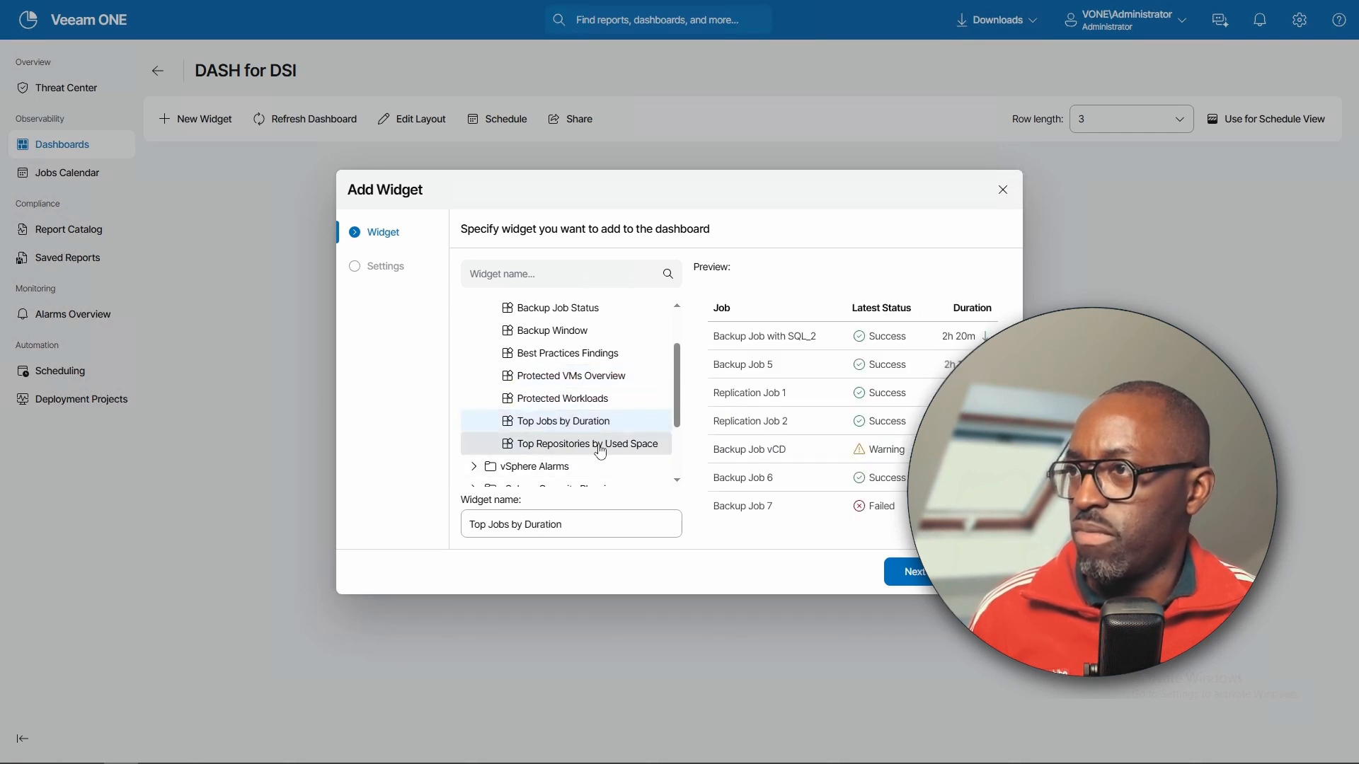
left_click(601, 446)
left_click_drag(680, 414, 673, 369)
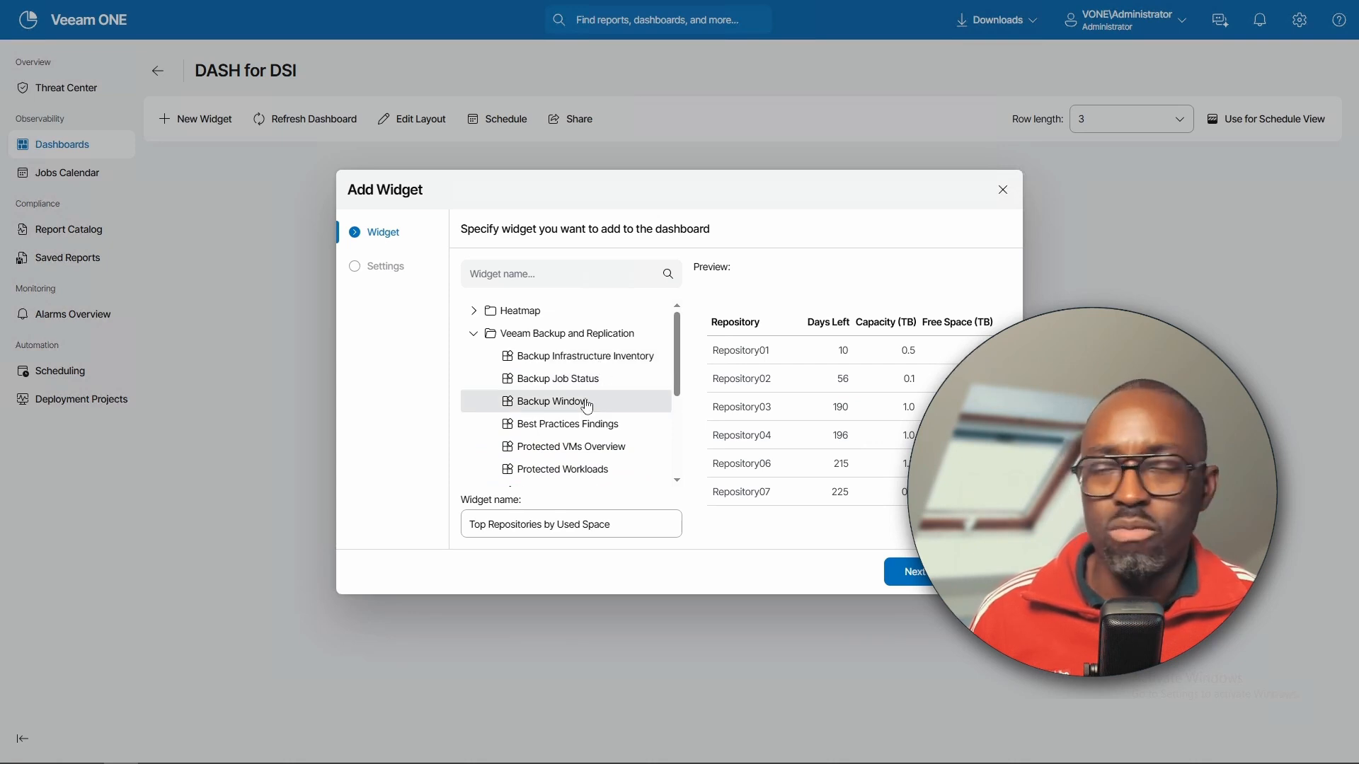
Choose the Protected Workloads widget from the Veeam Backup and Replication pack and proceed to its settings
left_click(575, 356)
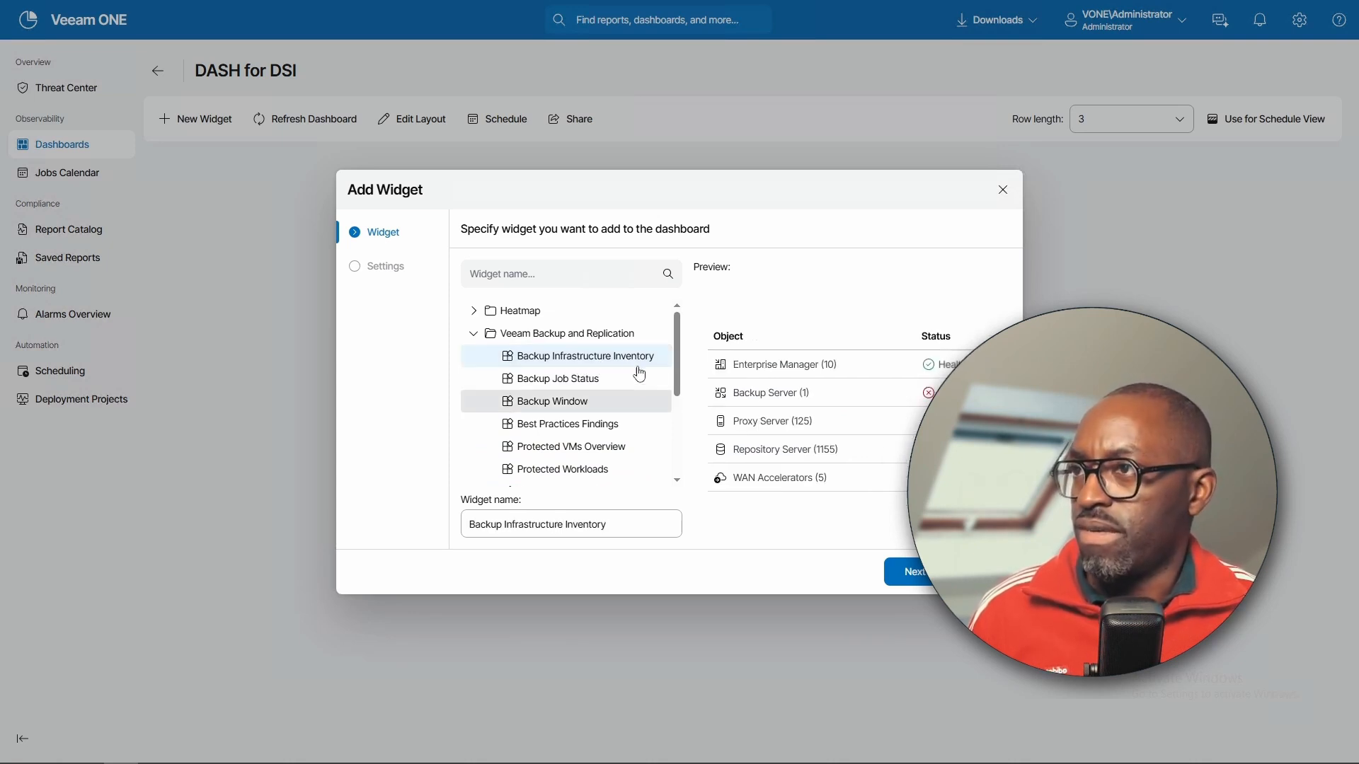
scroll(637, 382, "down", 1)
left_click(579, 425)
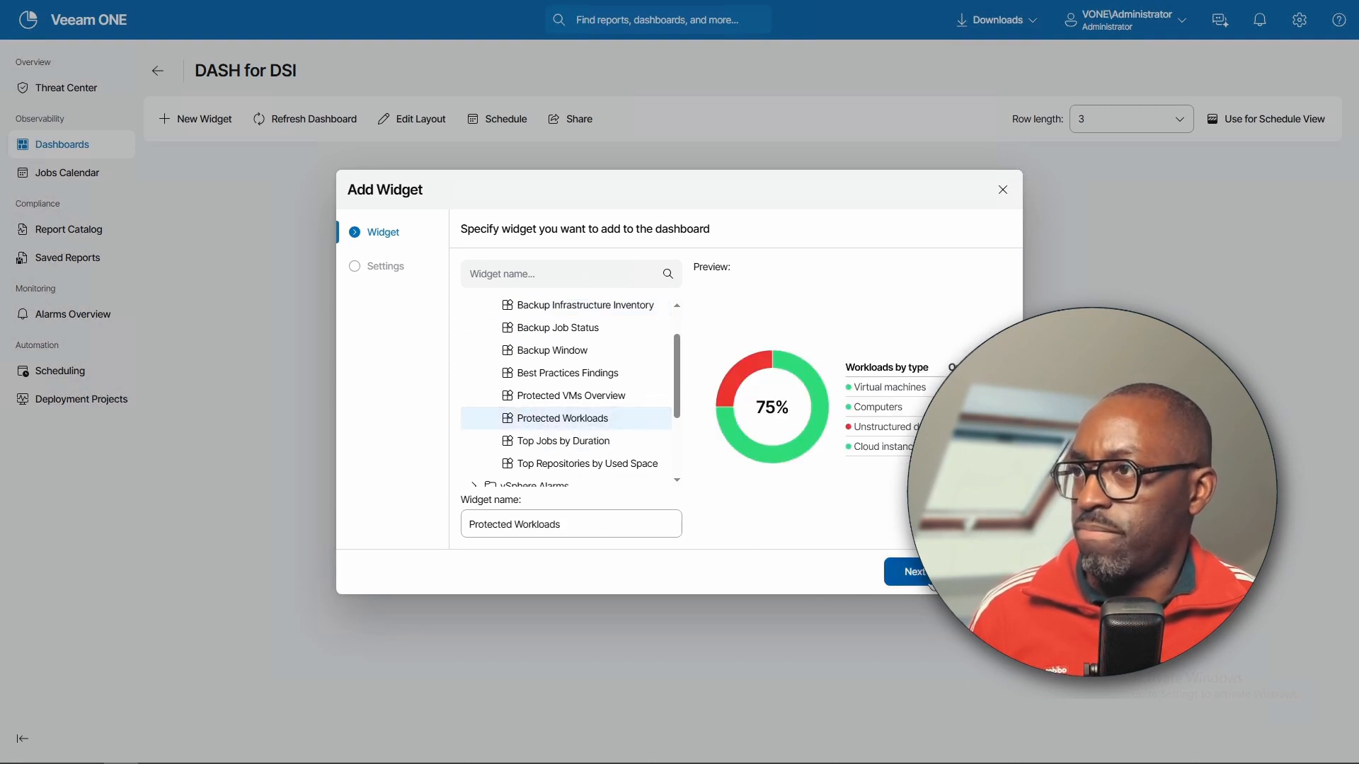
left_click_drag(571, 527, 468, 534)
left_click(901, 573)
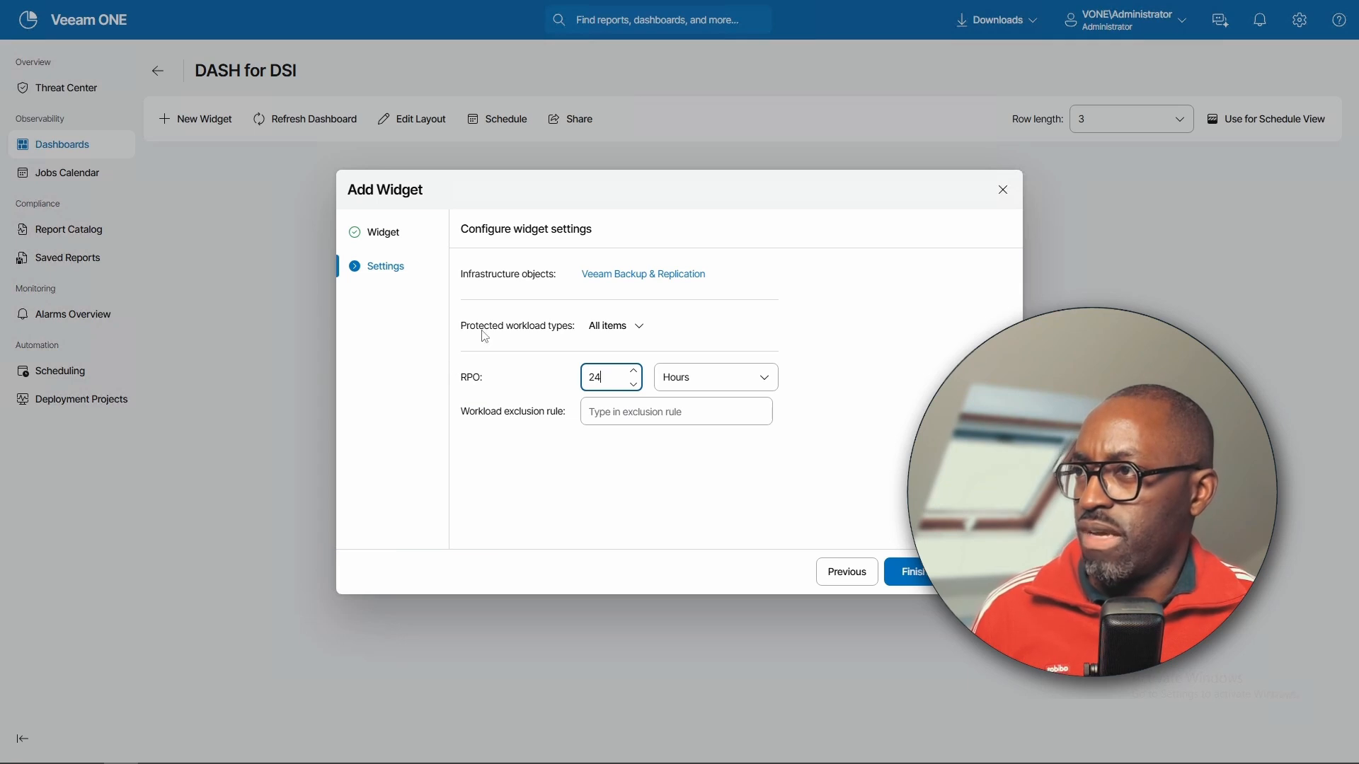
Review the widget's workload types and RPO, and add Protected Workloads with all items and a 24-hour RPO
left_click(637, 330)
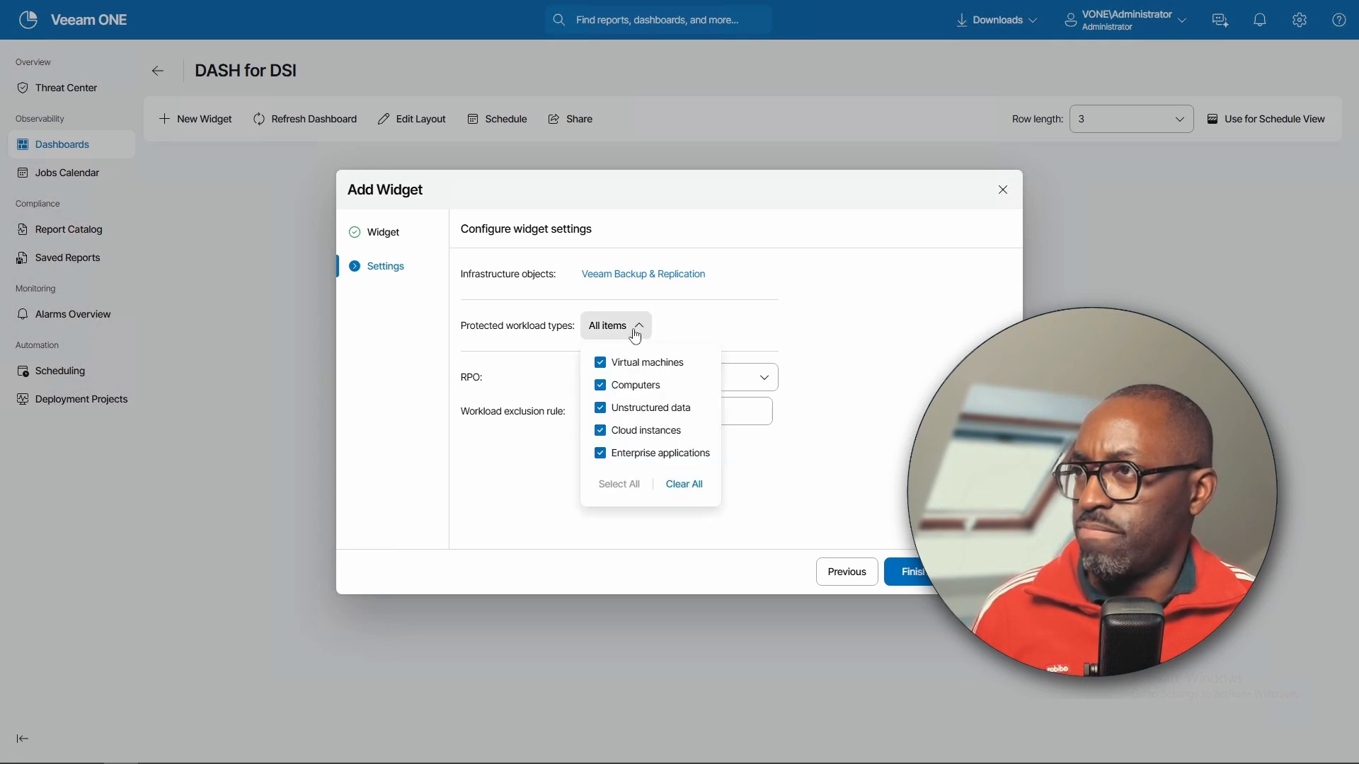
left_click(794, 494)
left_click_drag(602, 378, 568, 382)
left_click(553, 493)
left_click(636, 456)
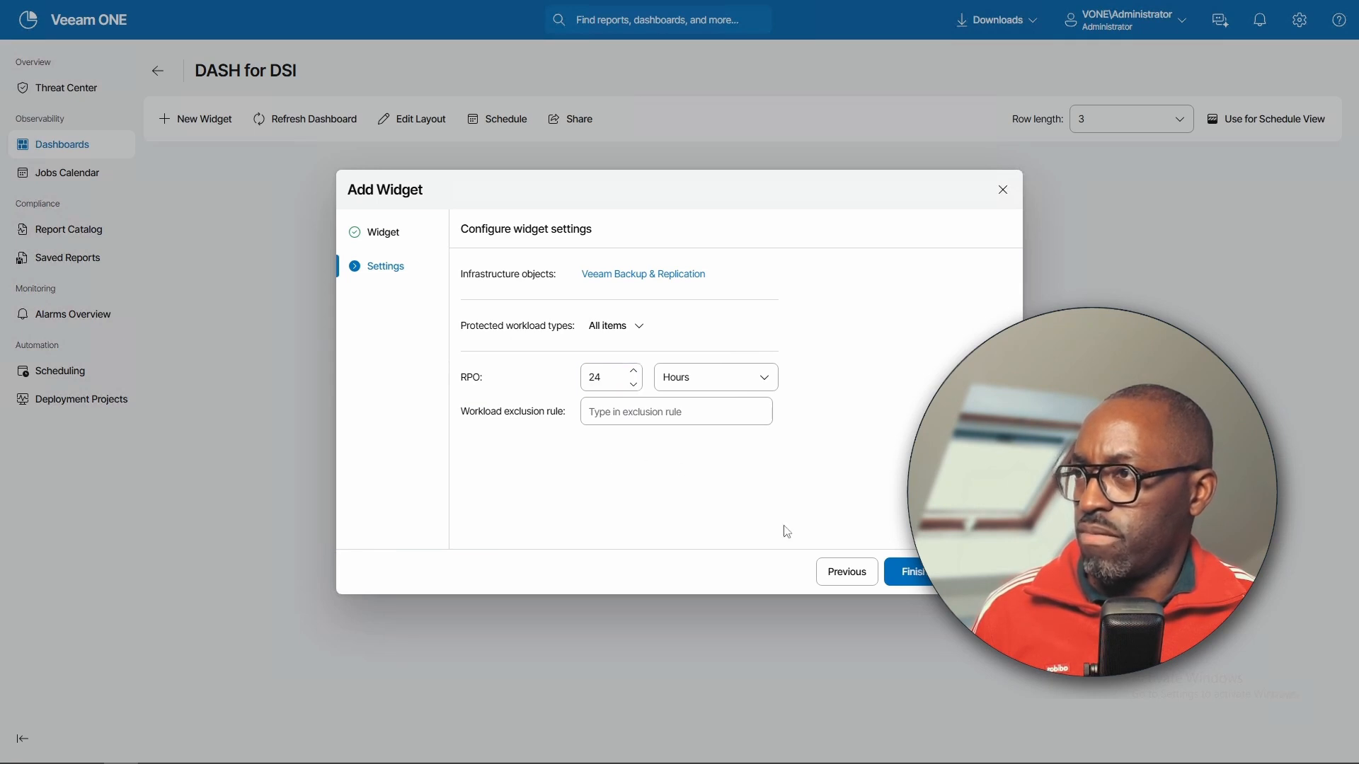
left_click(909, 572)
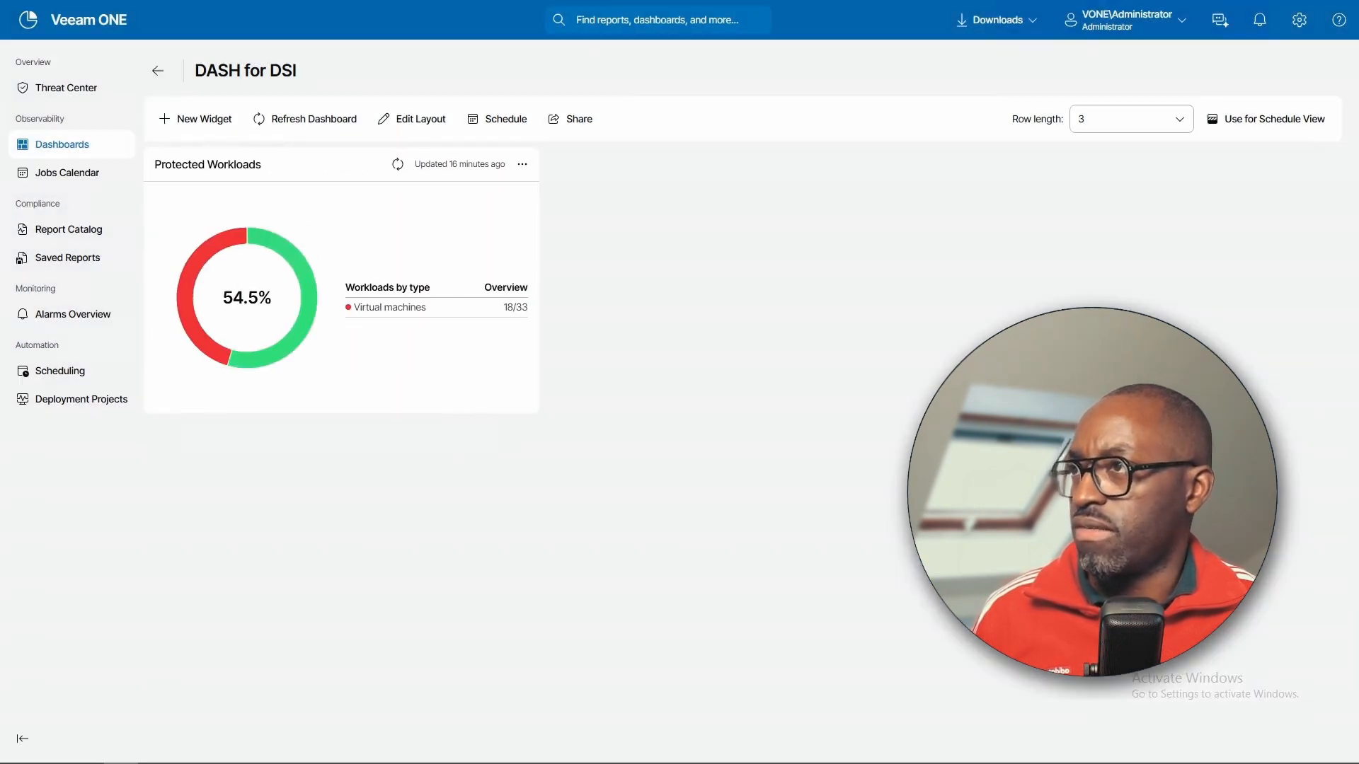
Add the Best Practices Findings widget from the Veeam Backup and Replication pack to the dashboard, keeping its default settings
left_click(204, 122)
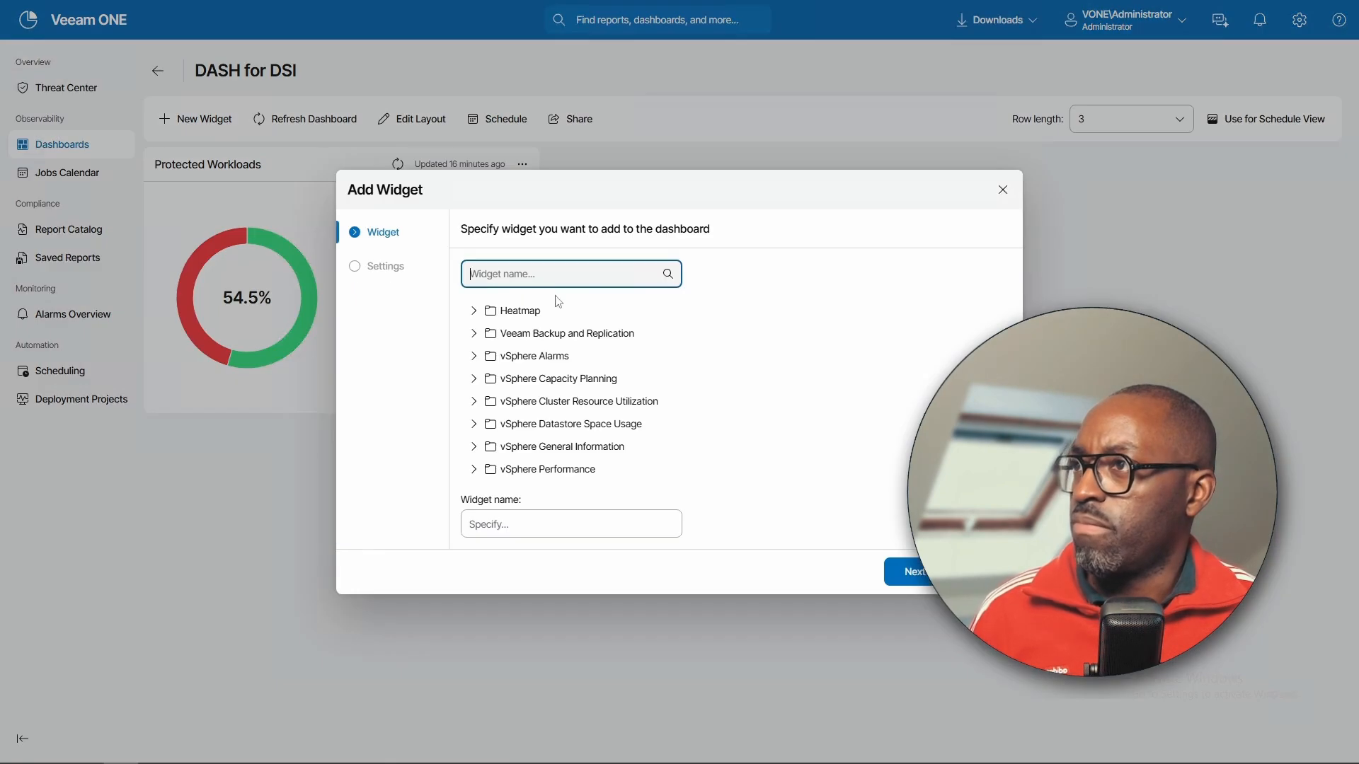
left_click(487, 334)
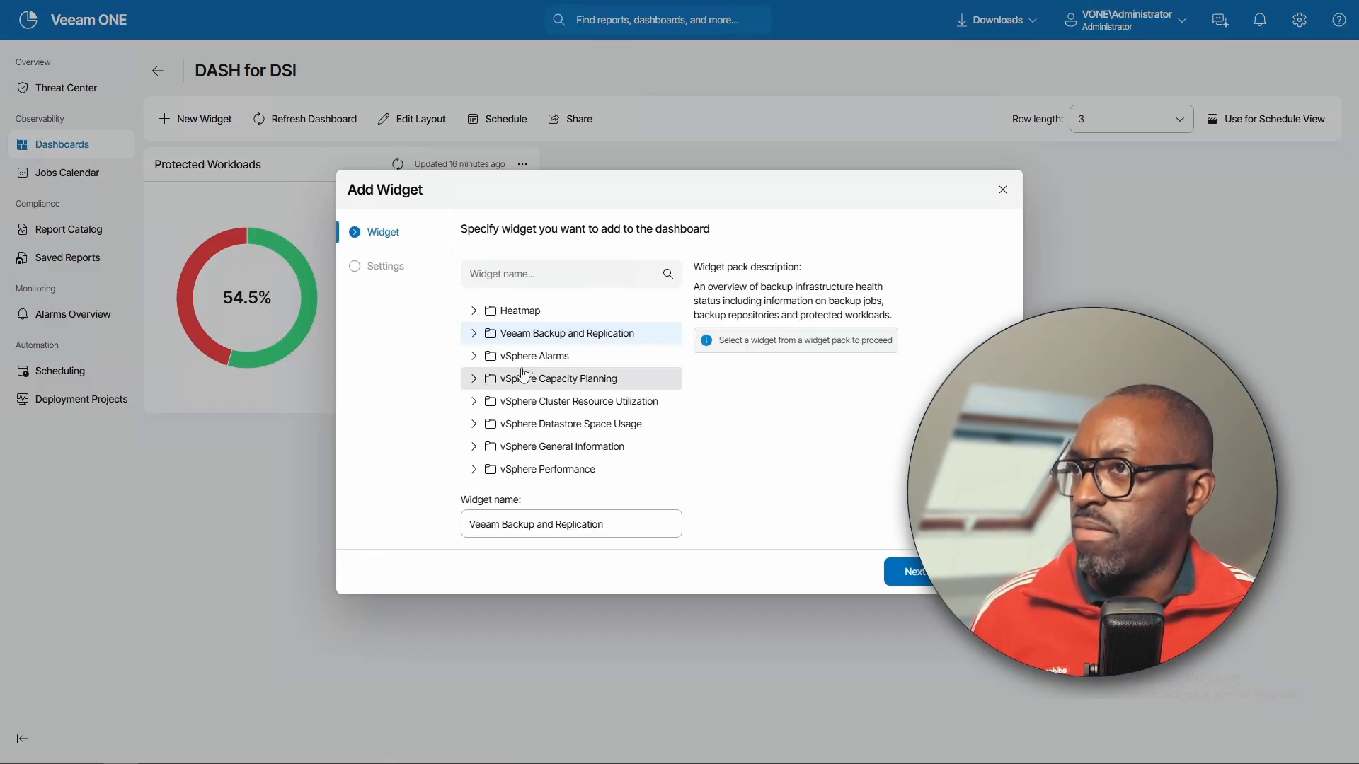
left_click(480, 340)
left_click(542, 426)
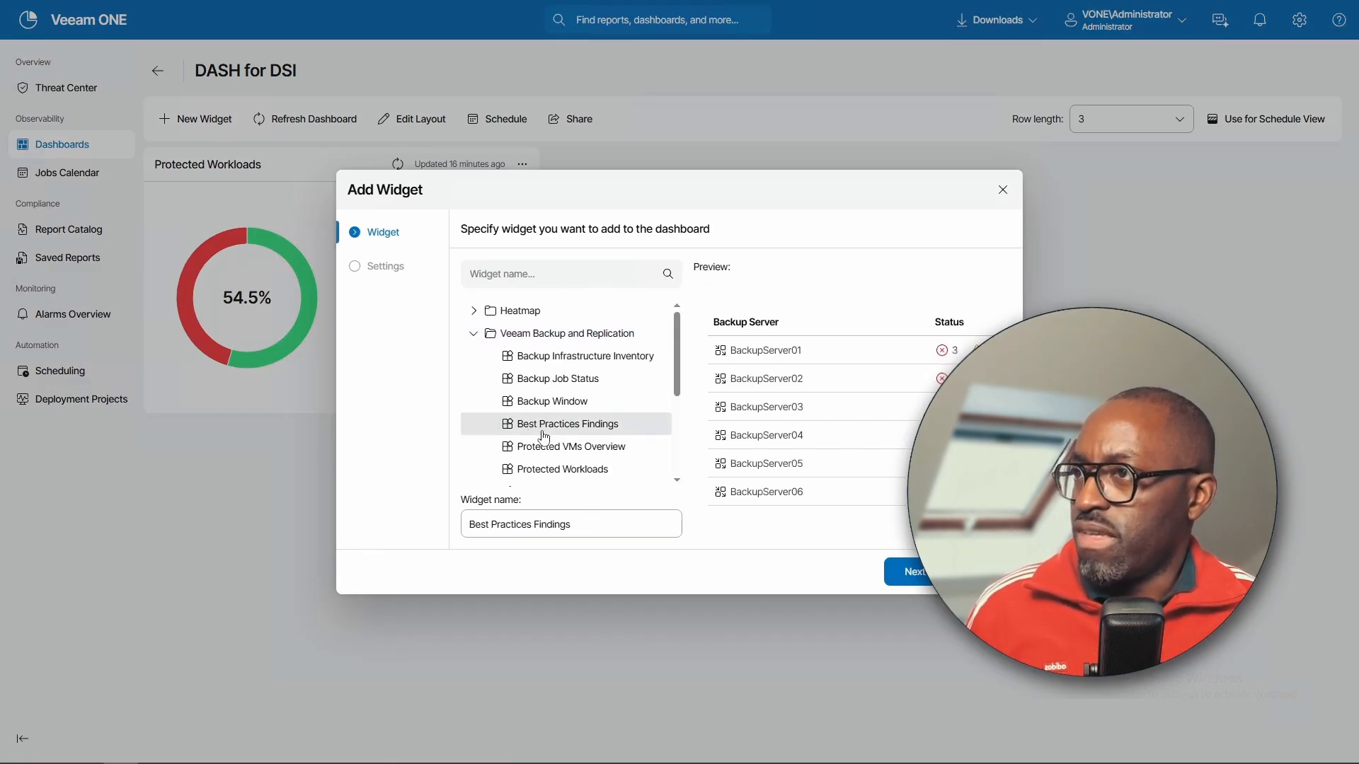
left_click(921, 573)
left_click(920, 577)
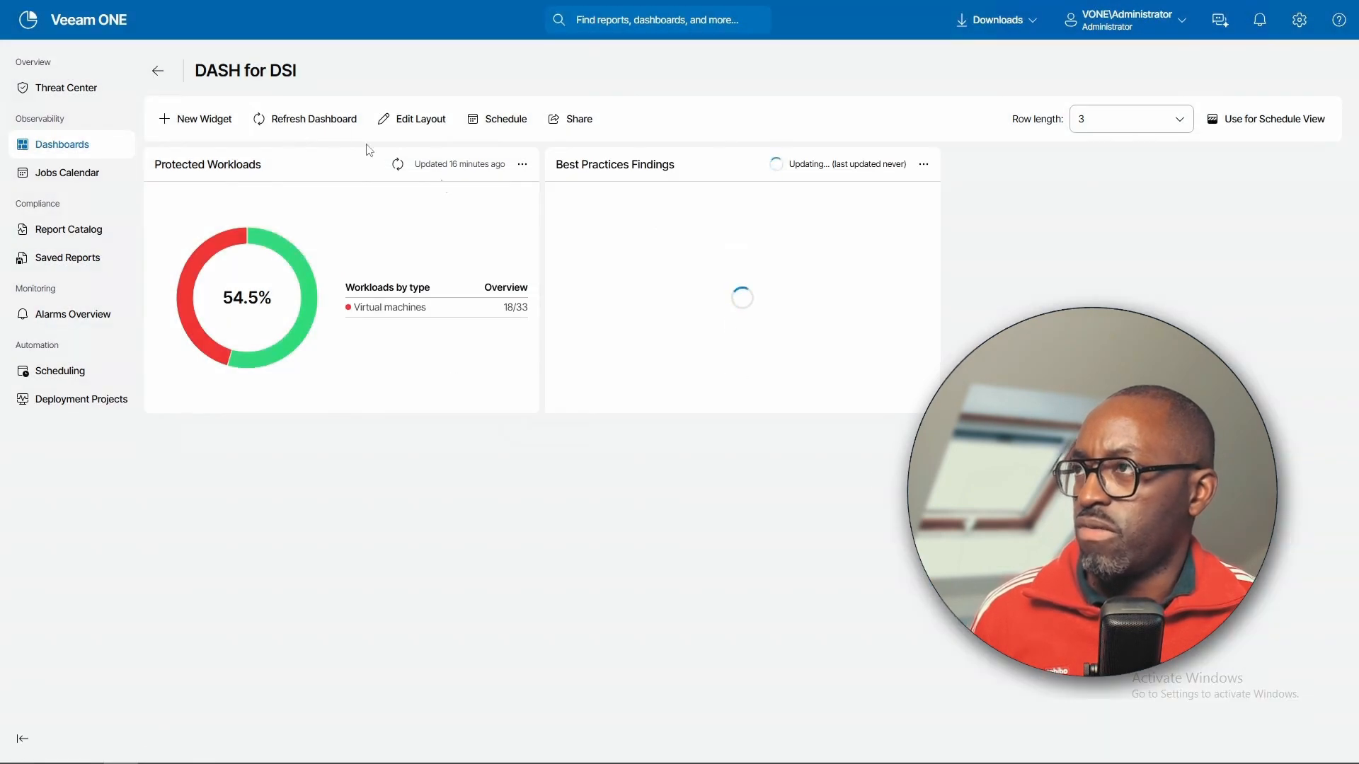
Add the Proxy Usage widget from the Heatmap pack, reviewing the backup proxy selection and keeping all items and the last 7 days
left_click(197, 120)
left_click(474, 311)
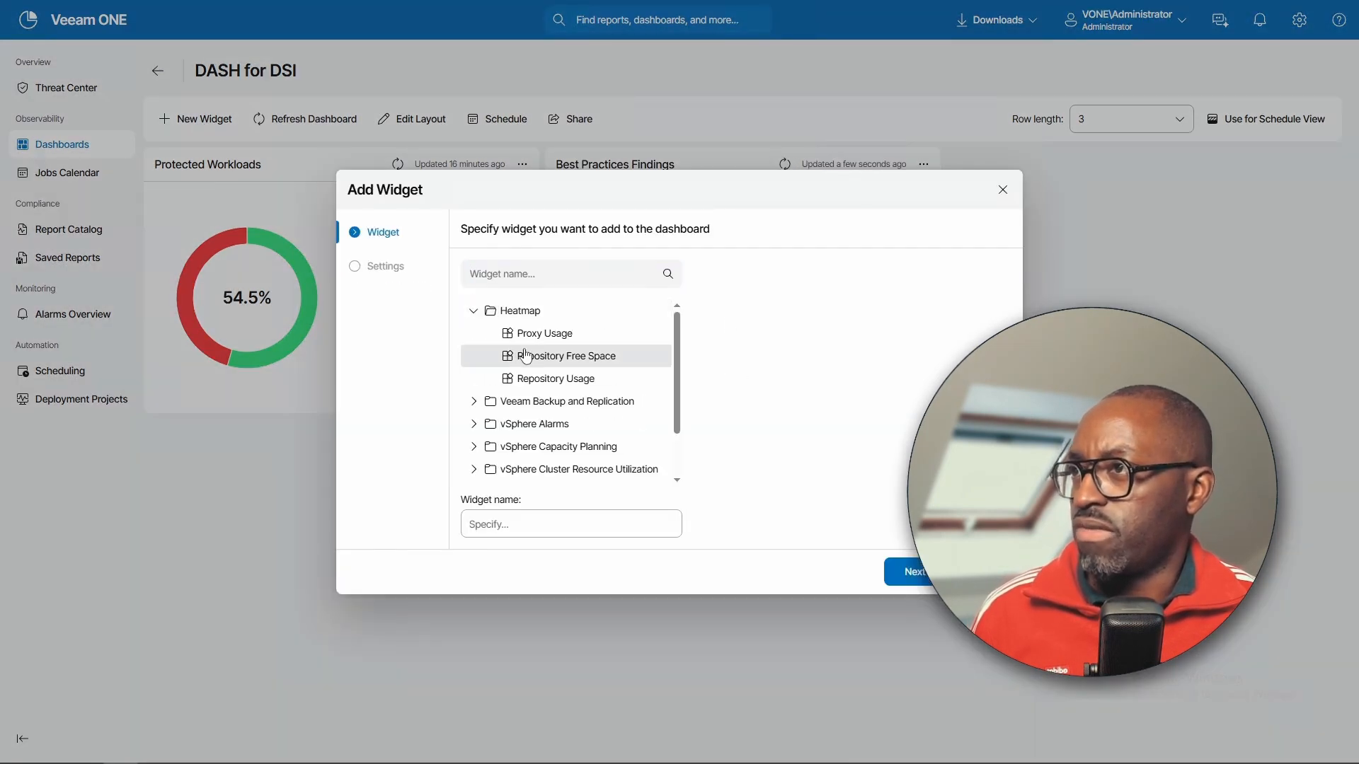
left_click(544, 333)
left_click(913, 572)
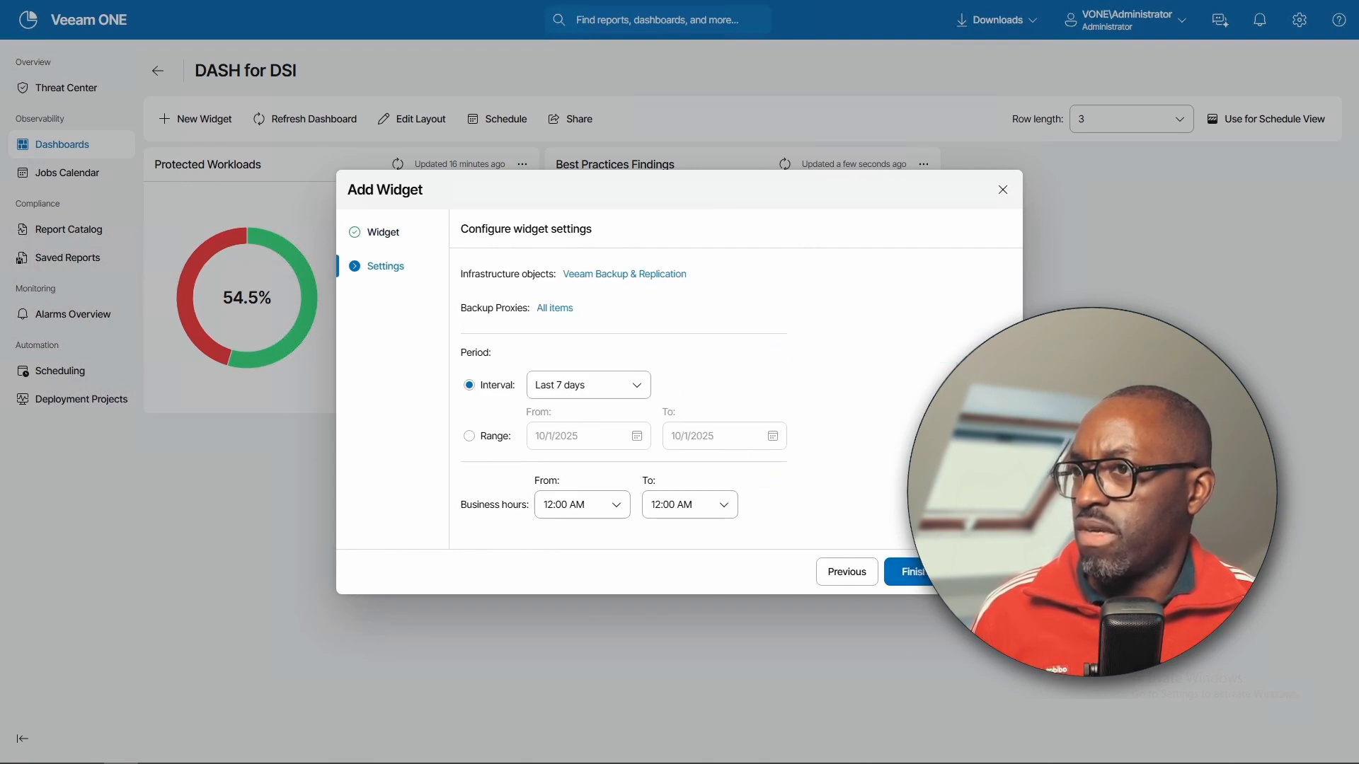
left_click(565, 311)
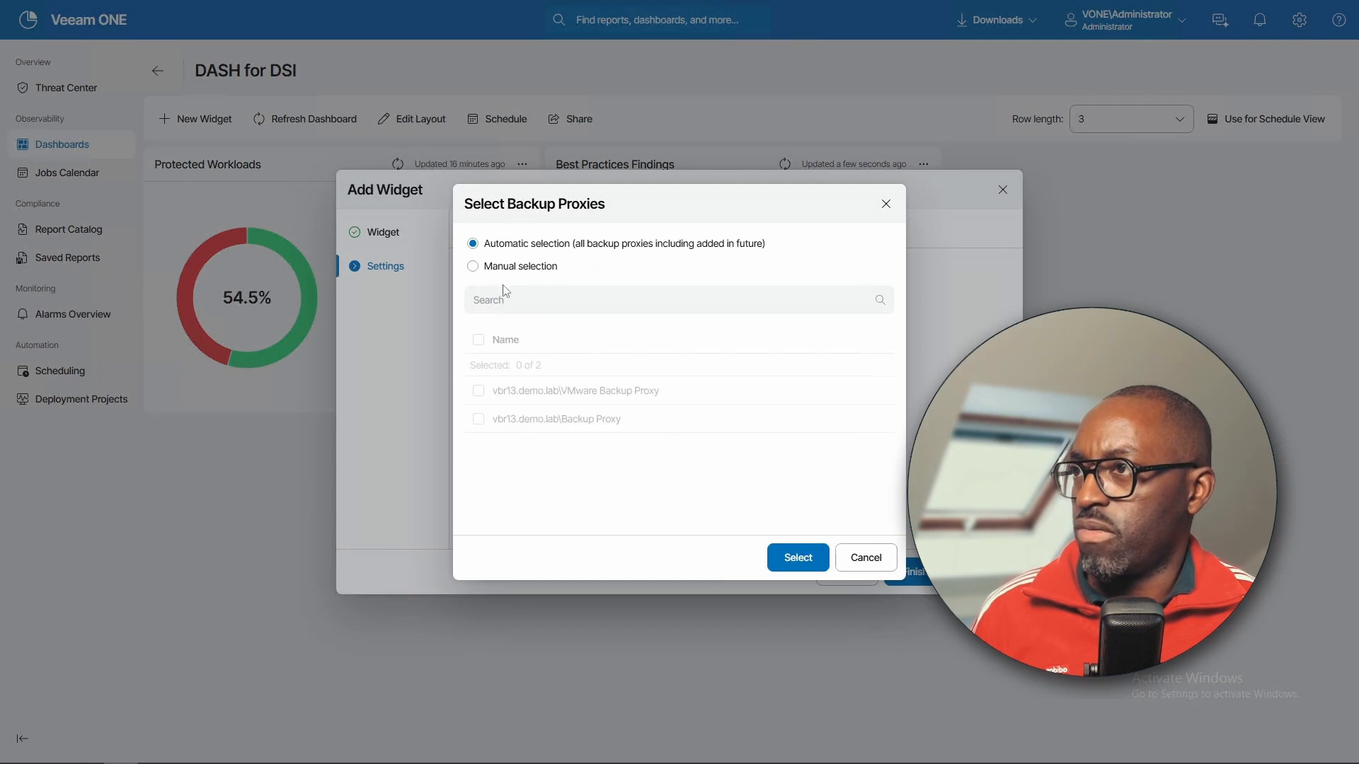
left_click(858, 560)
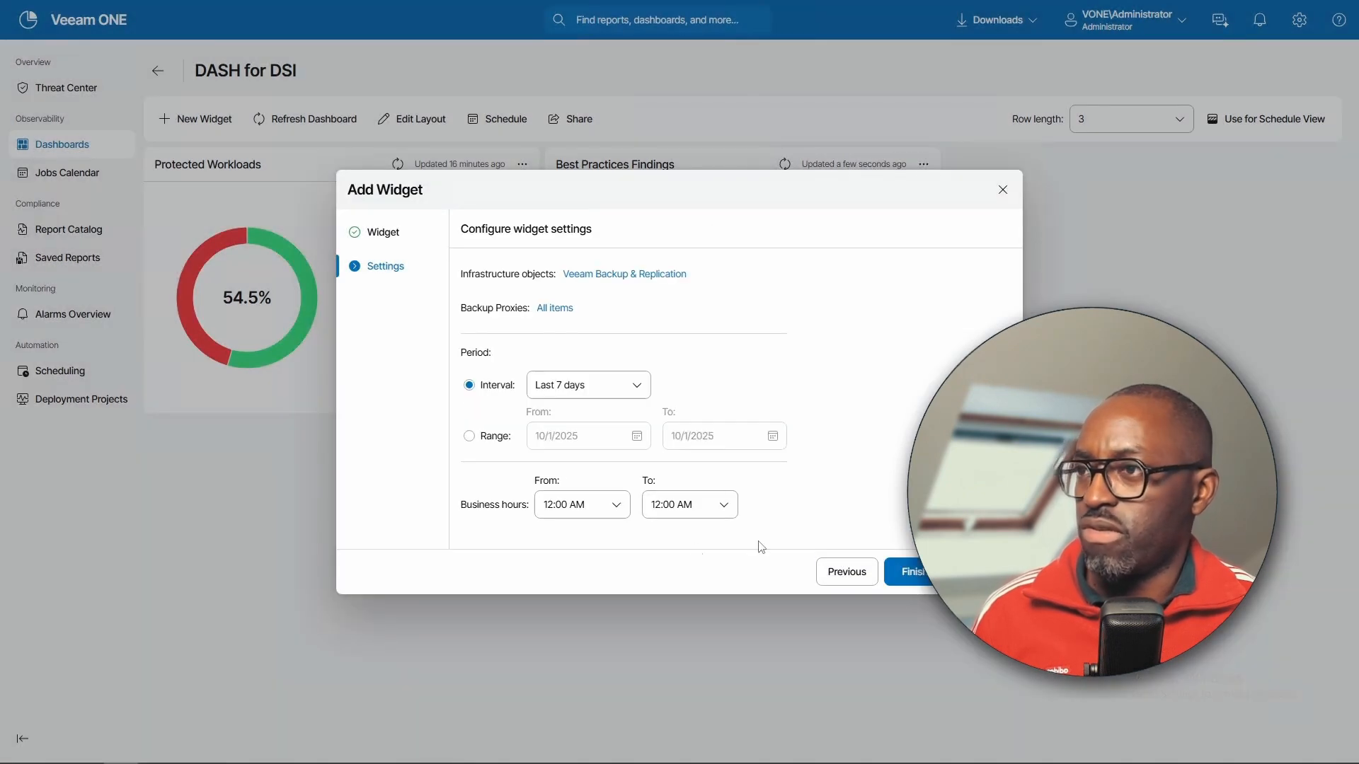
left_click(912, 573)
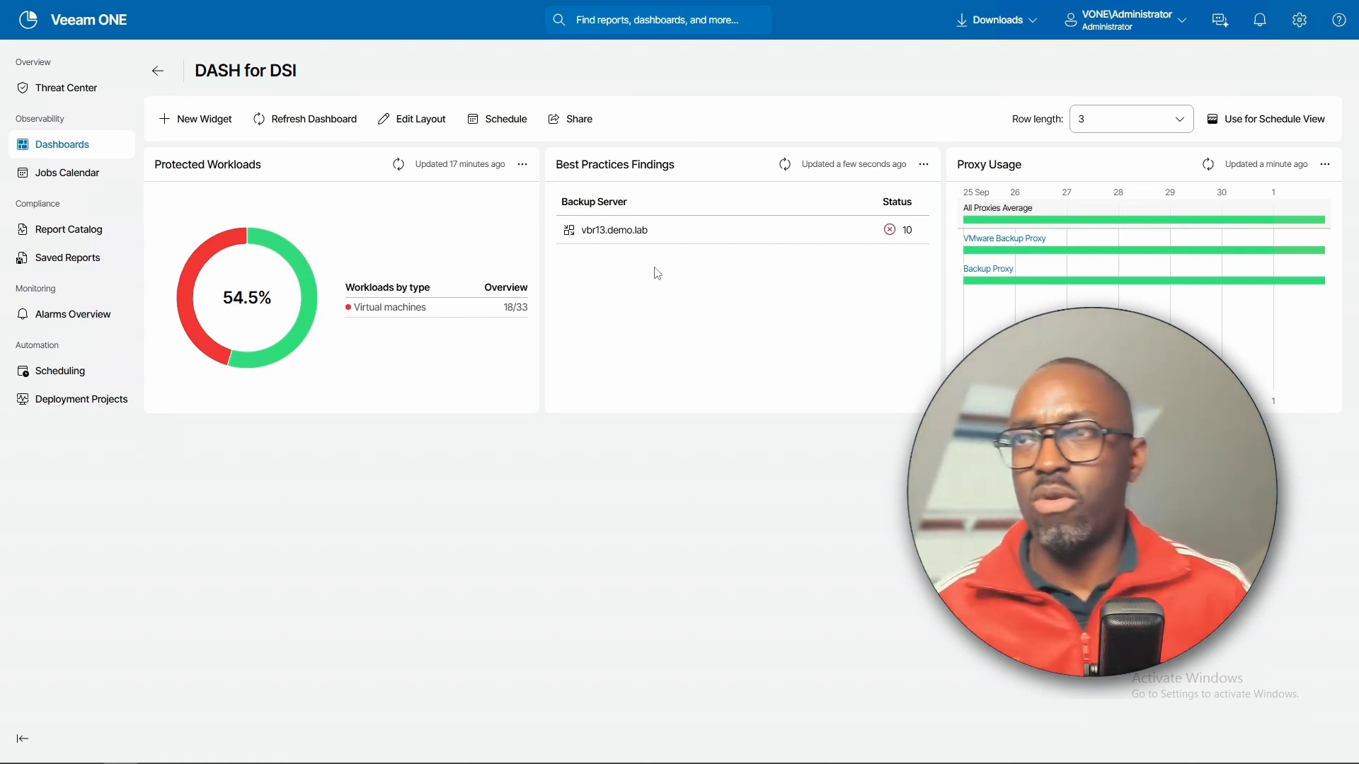
Rearrange the dashboard layout so Protected Workloads sits between Best Practices Findings and Proxy Usage, and save it
left_click(413, 119)
left_click_drag(418, 254, 849, 241)
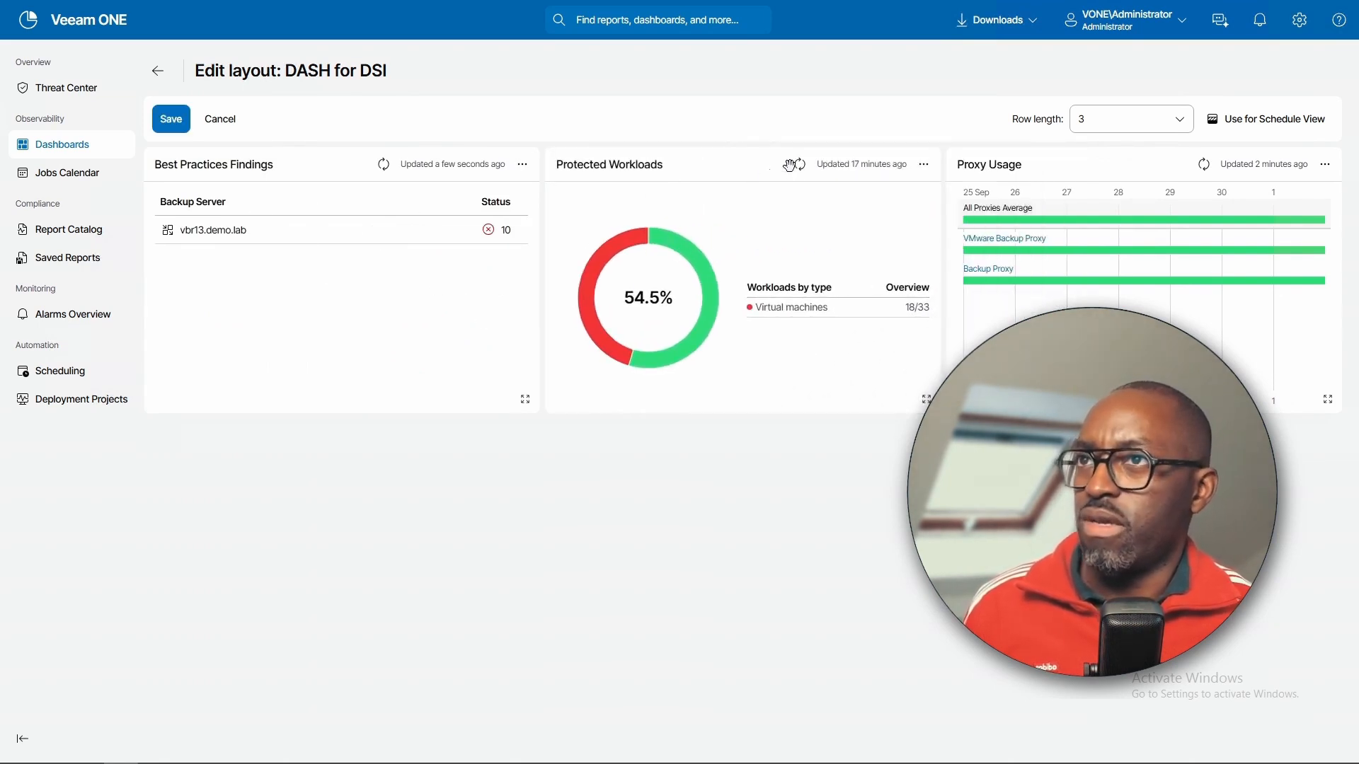
left_click(173, 120)
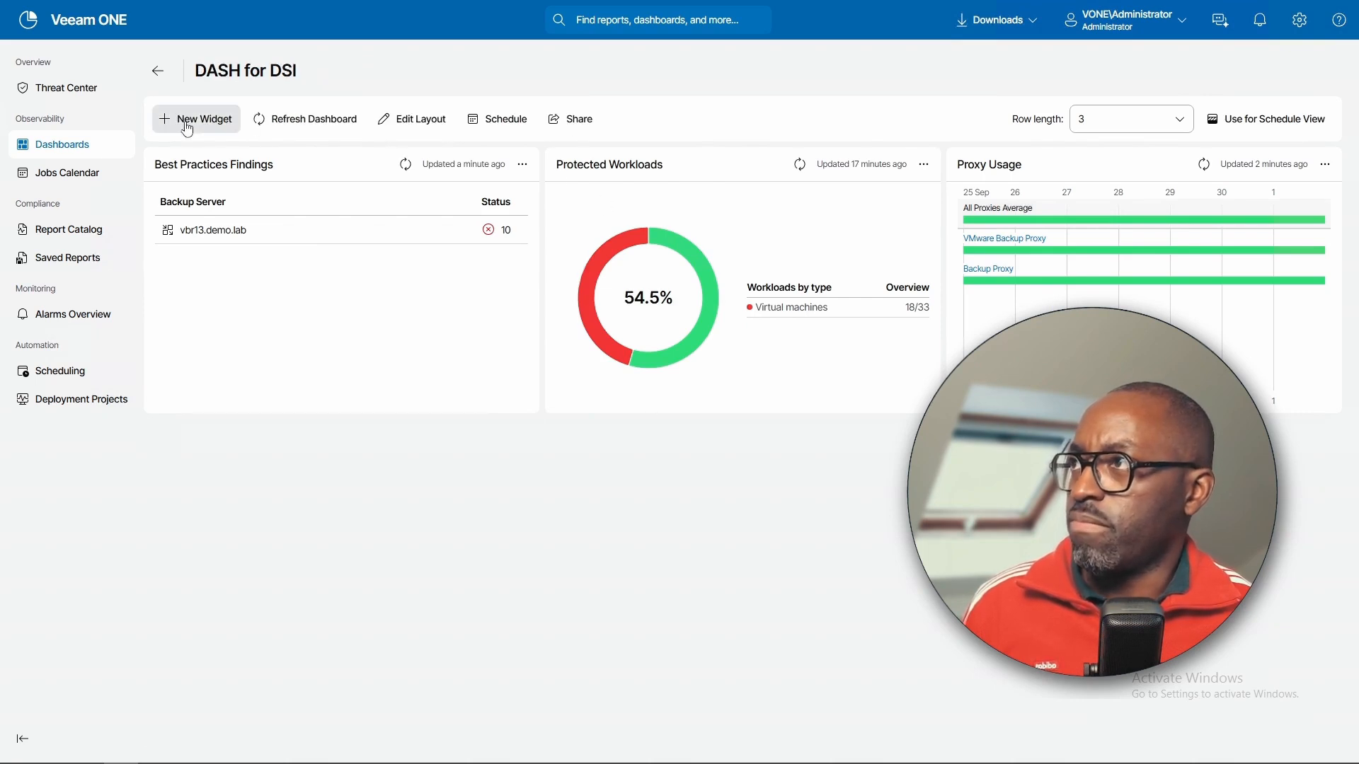
Share the DASH for DSI dashboard by enabling both direct link access and public access
left_click(563, 128)
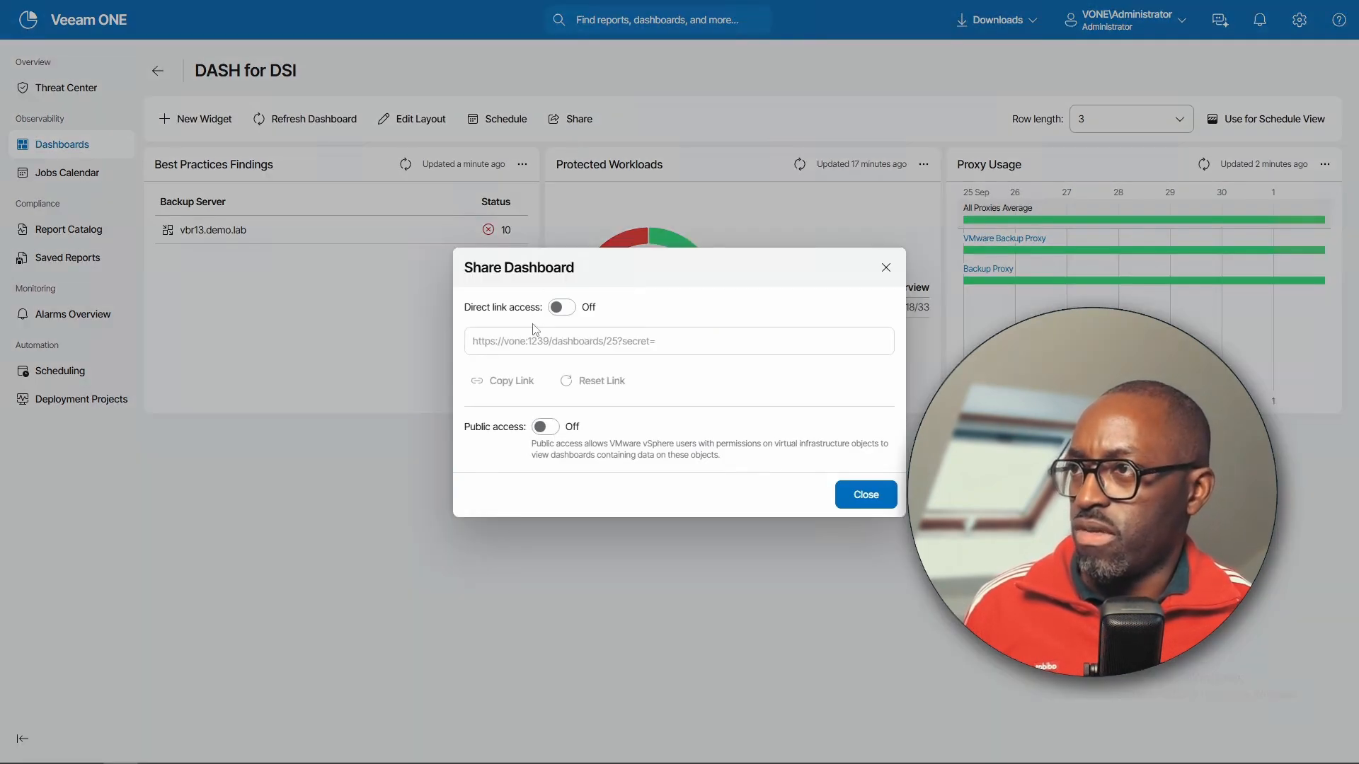
left_click(571, 309)
left_click(545, 427)
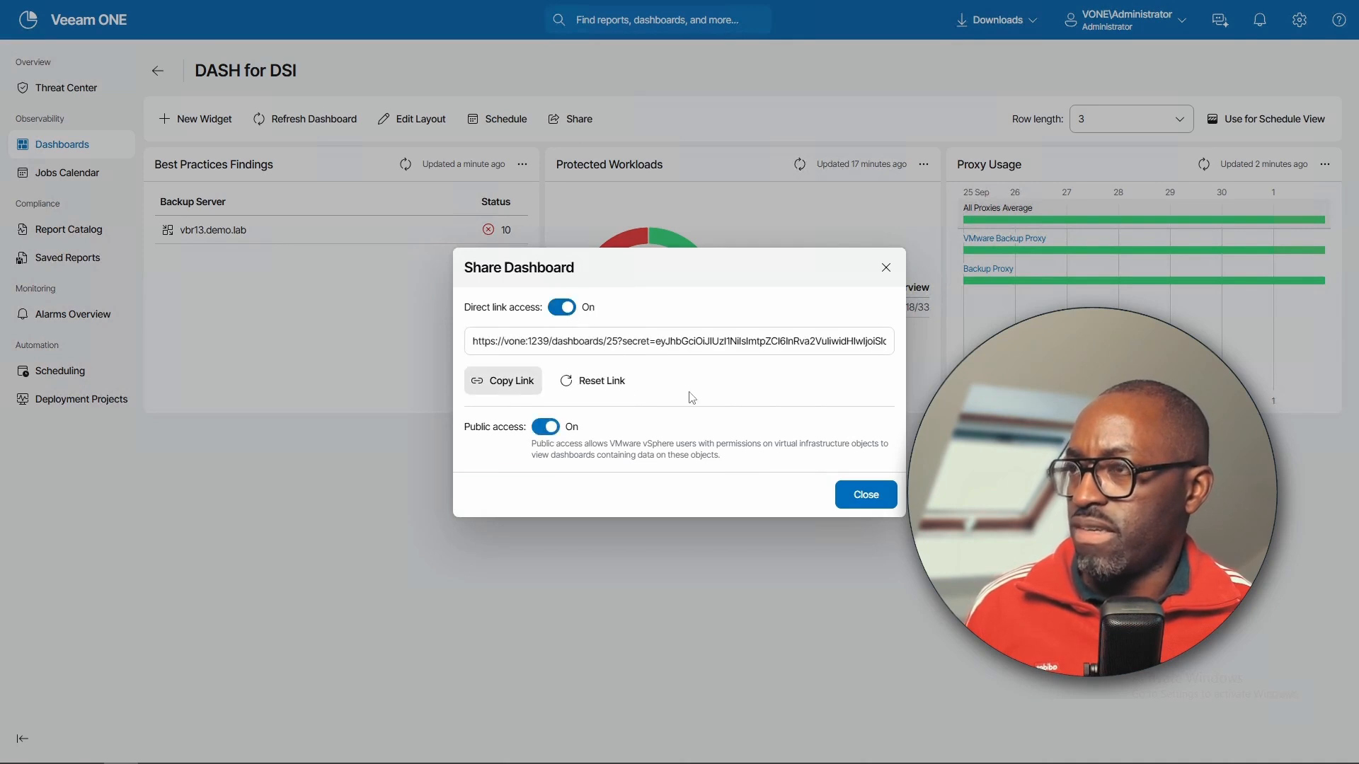
left_click(866, 495)
Check the dashboard's delivery scheduling settings without adding a schedule, and return to the Dashboard Catalog
left_click(497, 127)
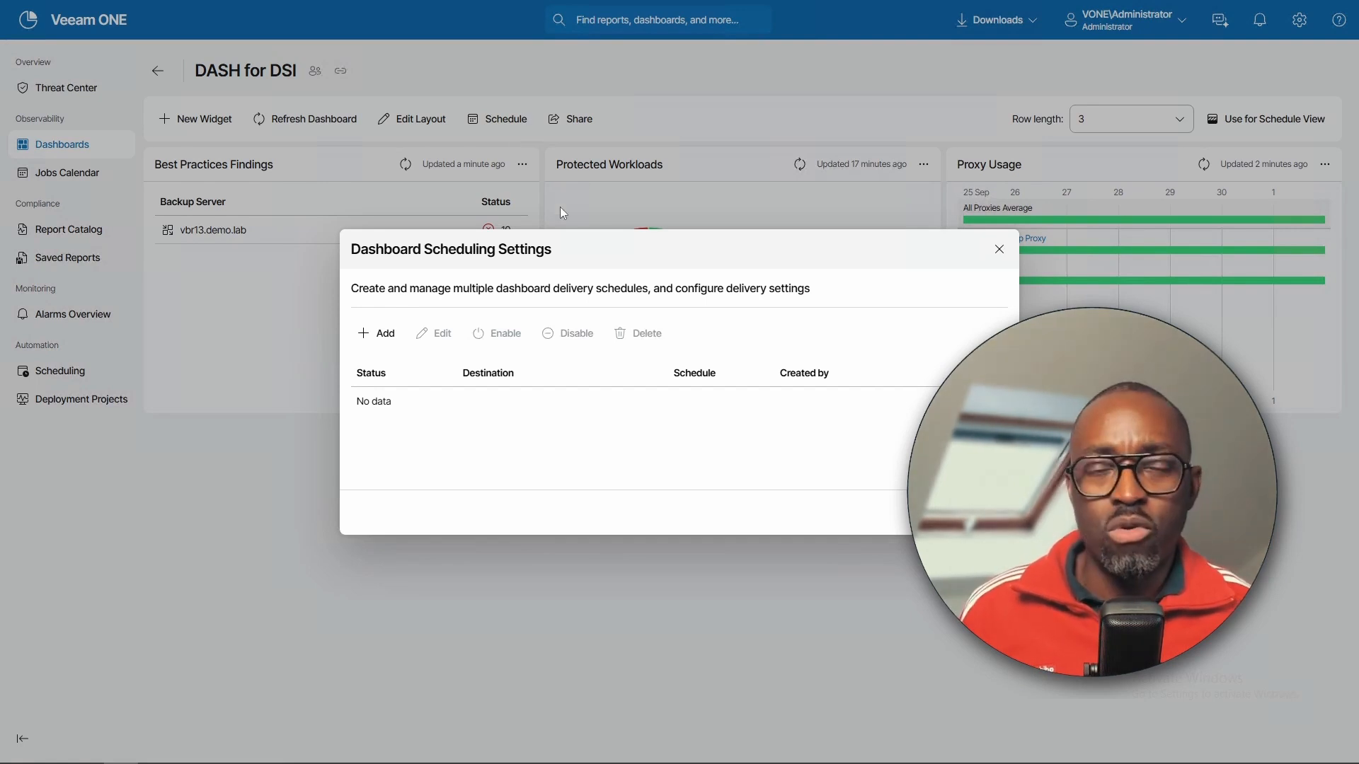
left_click(982, 512)
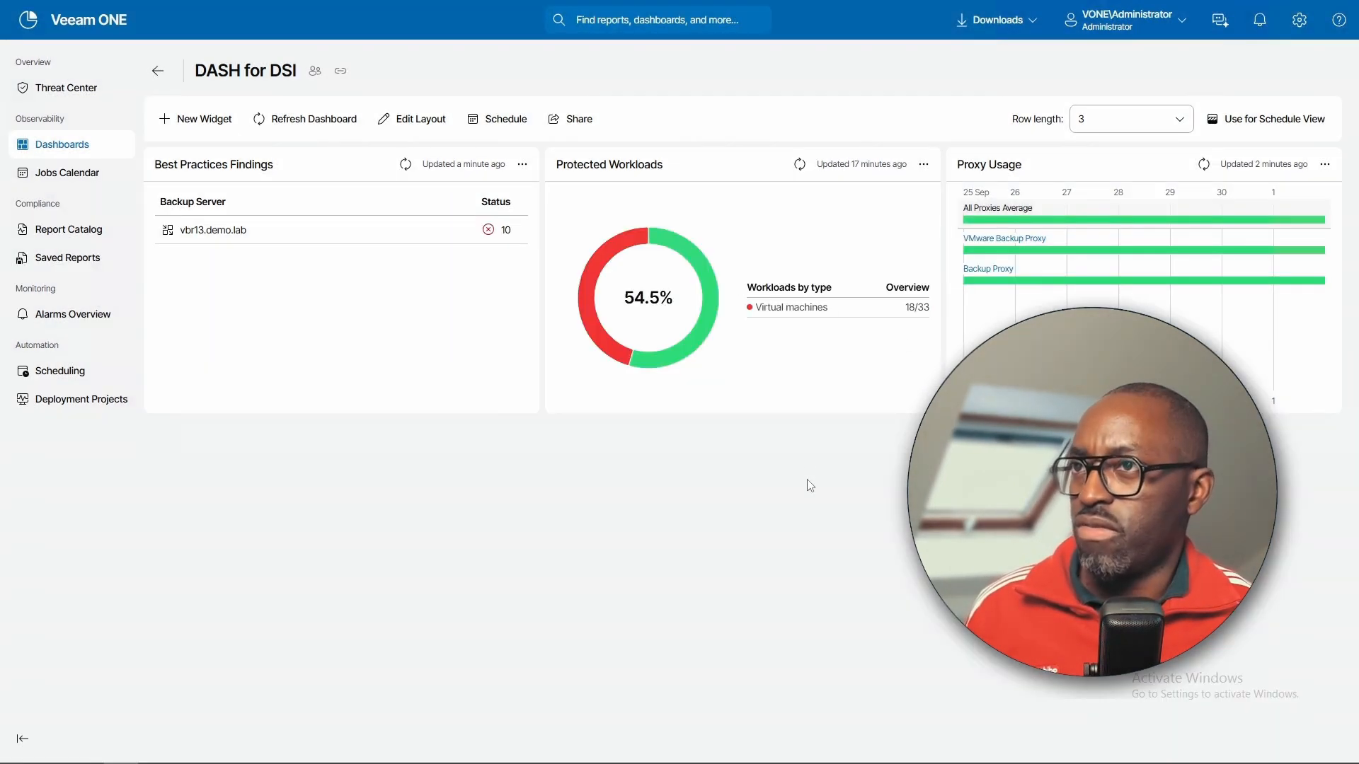
left_click(157, 70)
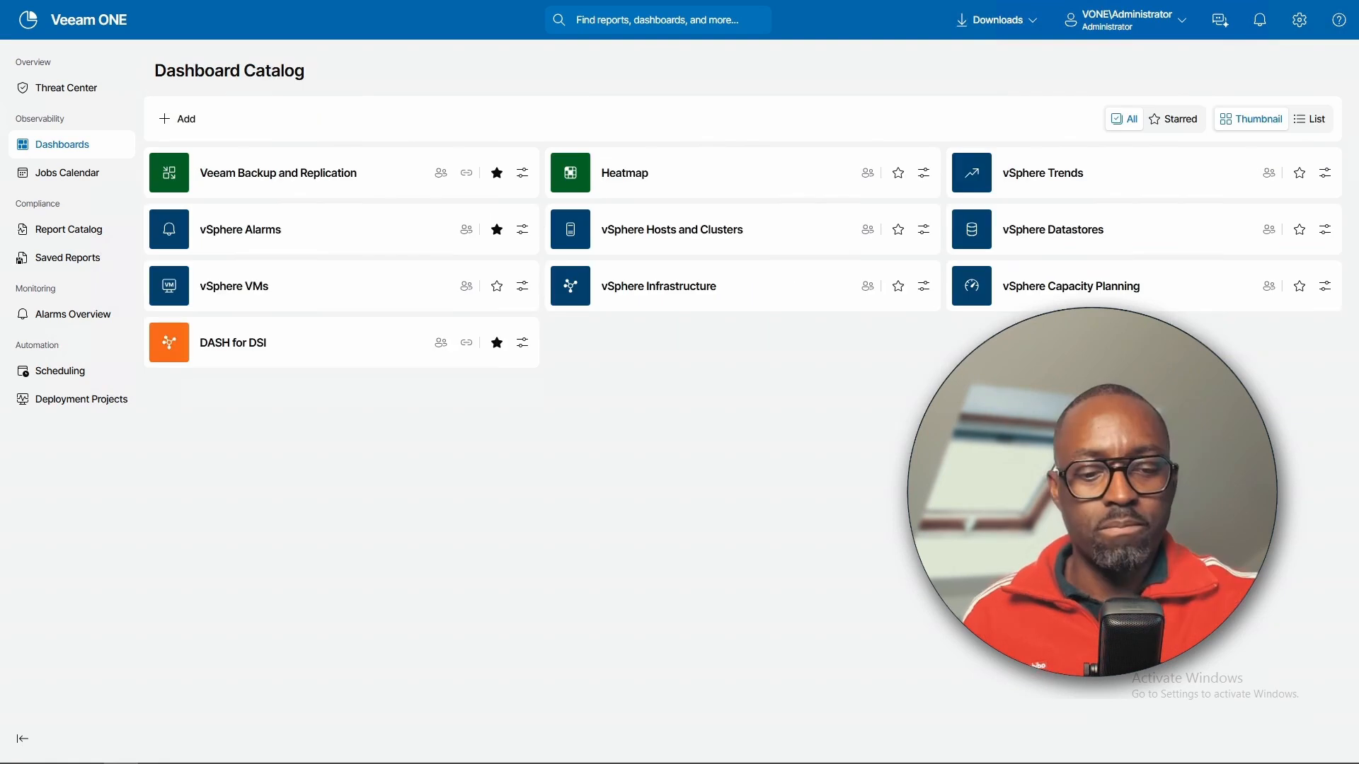